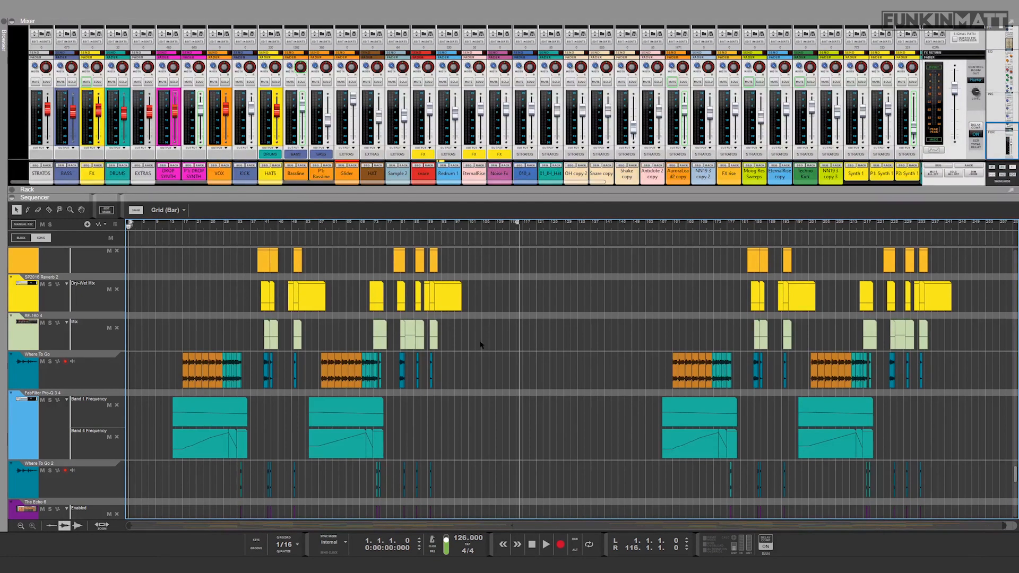
Step: Look through the sequencer tracks from the lower lanes upward at a closer horizontal zoom
scroll(405, 382, "up", 15)
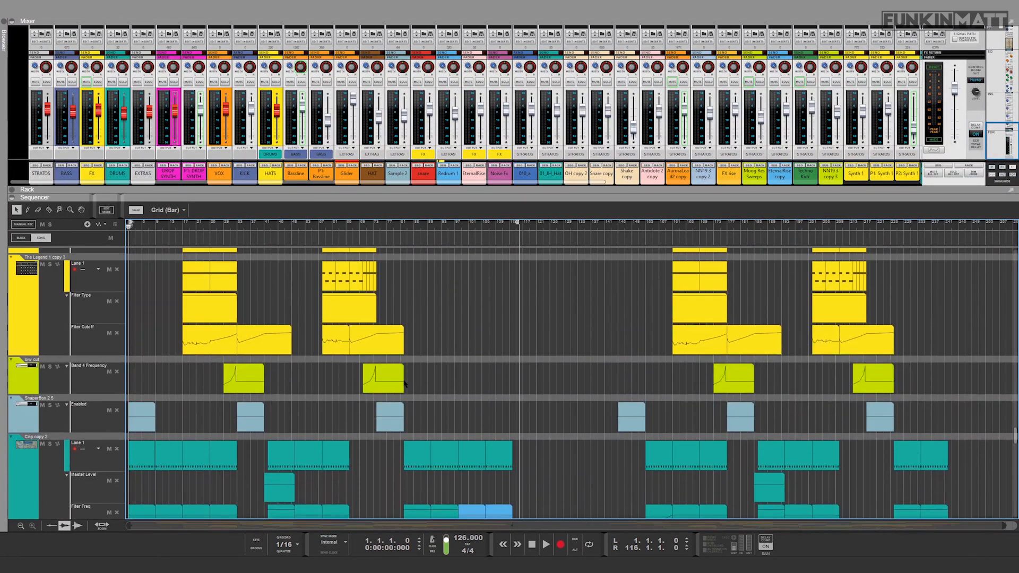
scroll(404, 383, "up", 3)
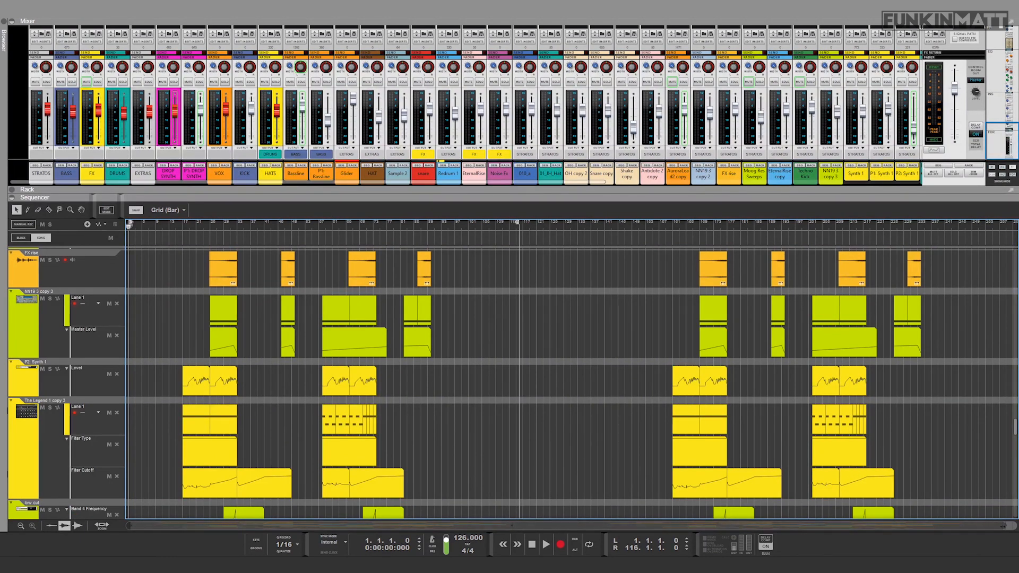
left_click_drag(988, 527, 607, 526)
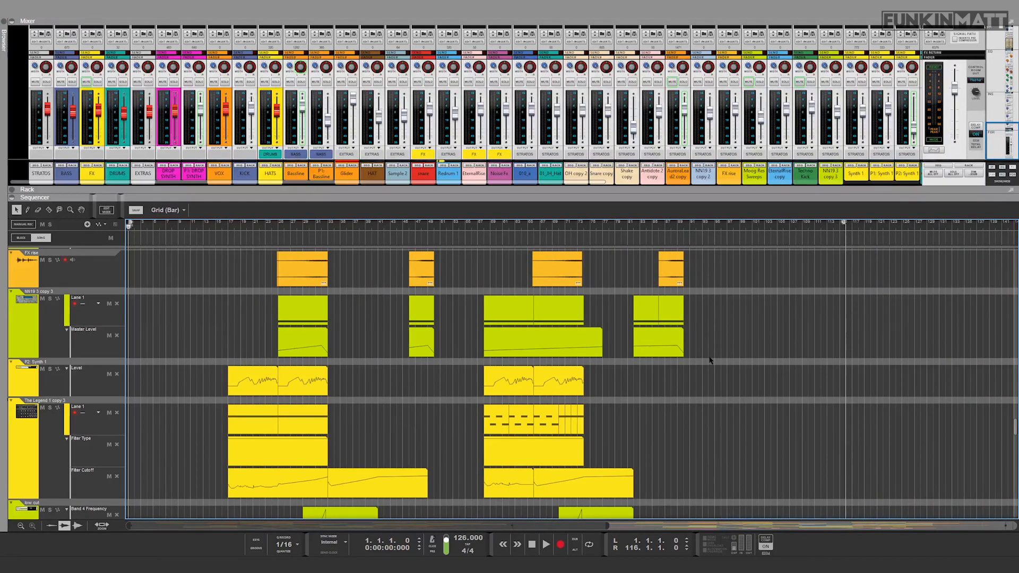
scroll(651, 364, "up", 3)
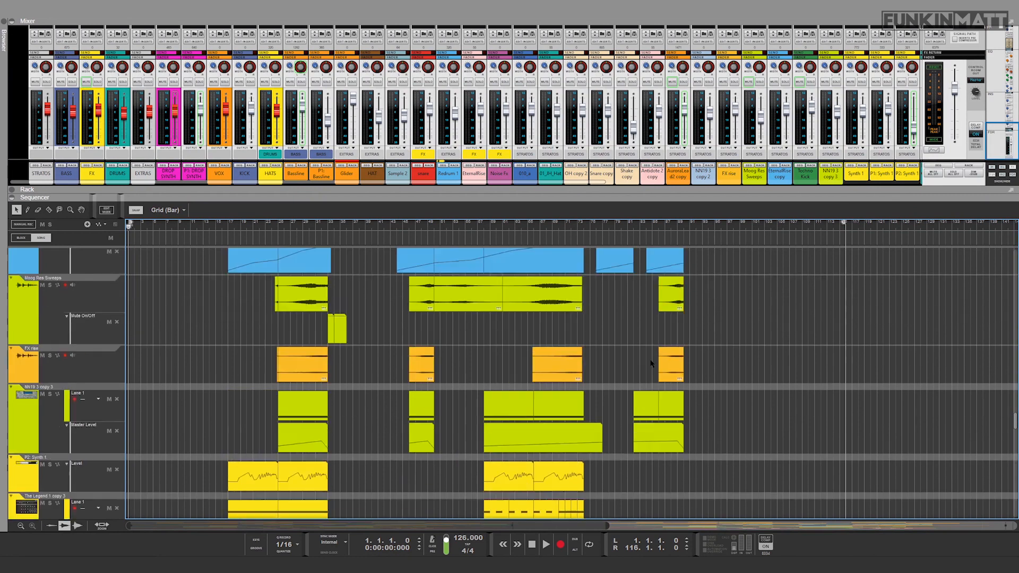
scroll(651, 363, "up", 6)
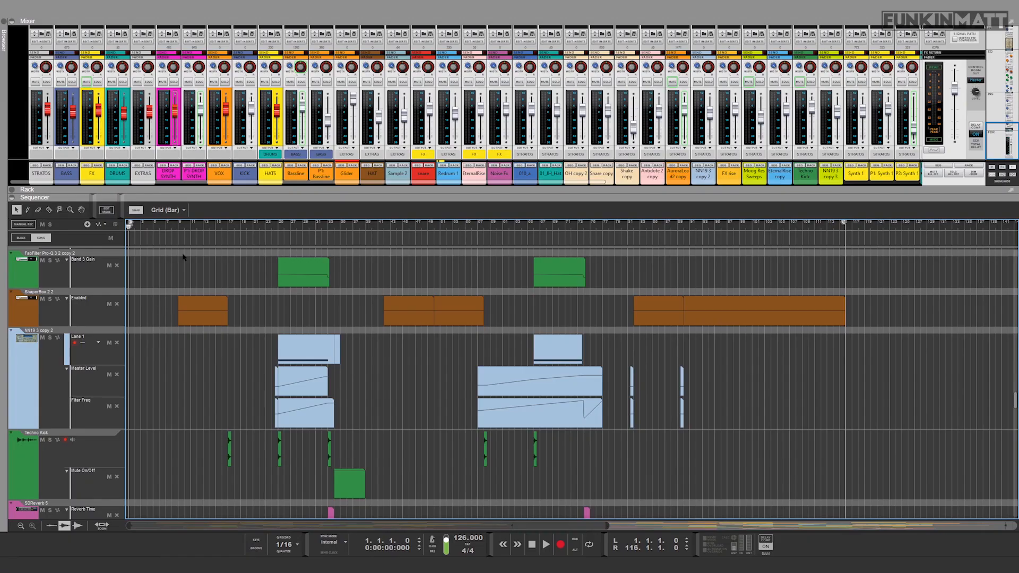
scroll(222, 316, "up", 10)
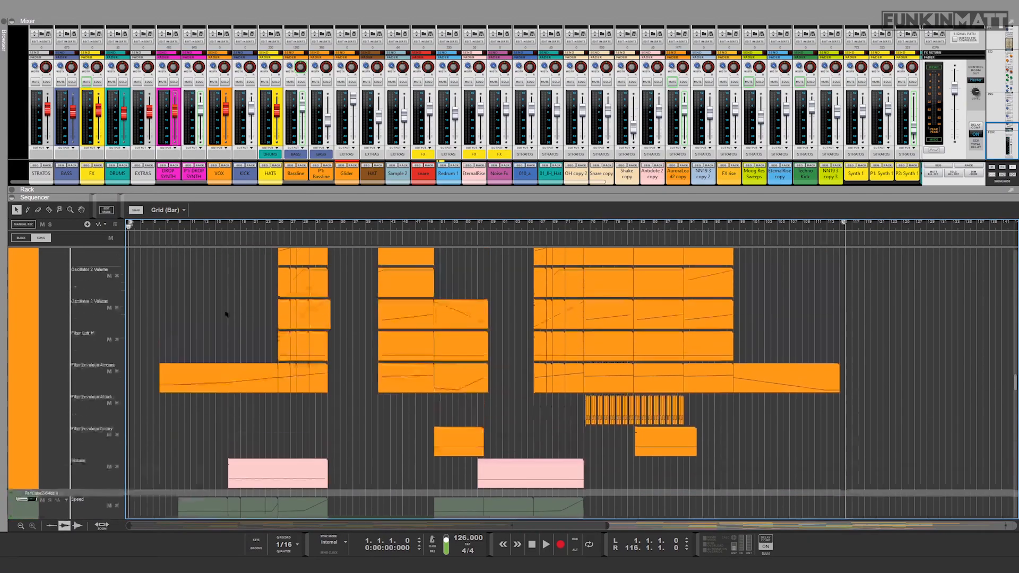
scroll(222, 317, "up", 5)
Step: Move the KICK mixer channel directly beside the DRUMS channel and solo both channels
left_click_drag(245, 180, 133, 177)
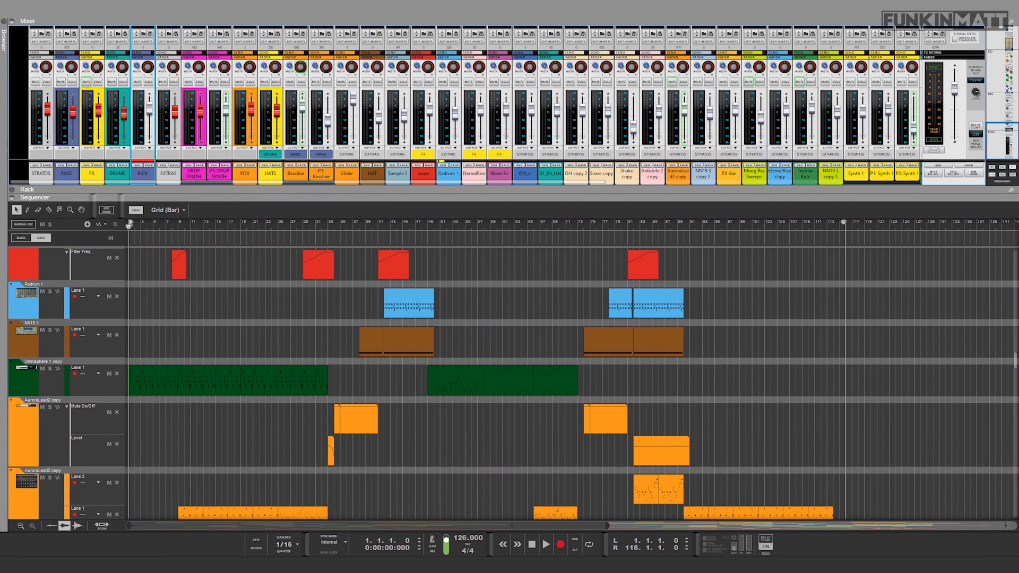
left_click(149, 81)
left_click(123, 81)
Step: Place the playhead at bar 9 and audition the soloed drums and kick from there
left_click(180, 227)
key("space")
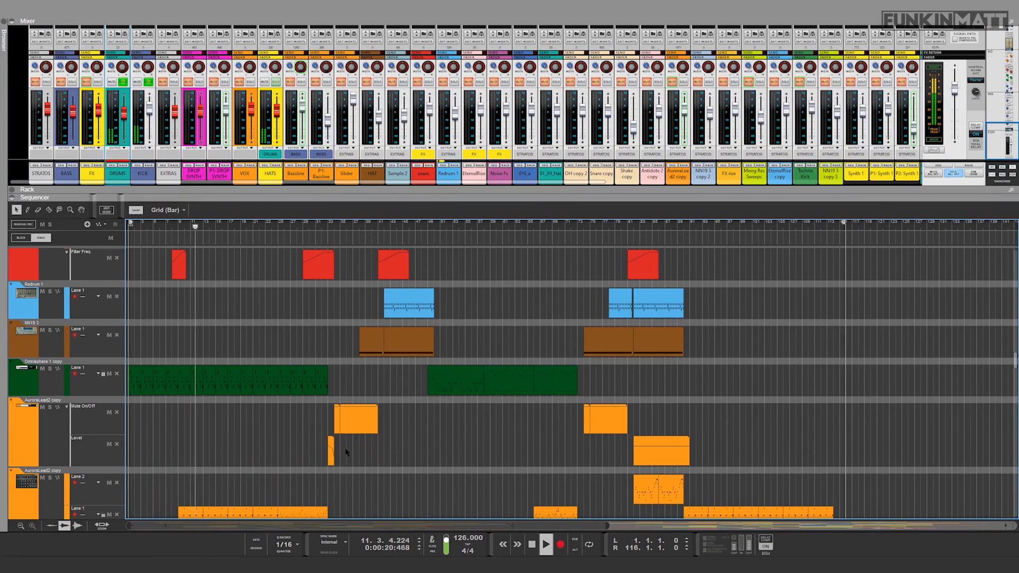
key("space")
Step: Solo the NN19 1 copy 2 track at the start of the track list and audition it from bar 9
left_click_drag(606, 526, 350, 529)
scroll(308, 379, "up", 8)
scroll(306, 378, "up", 15)
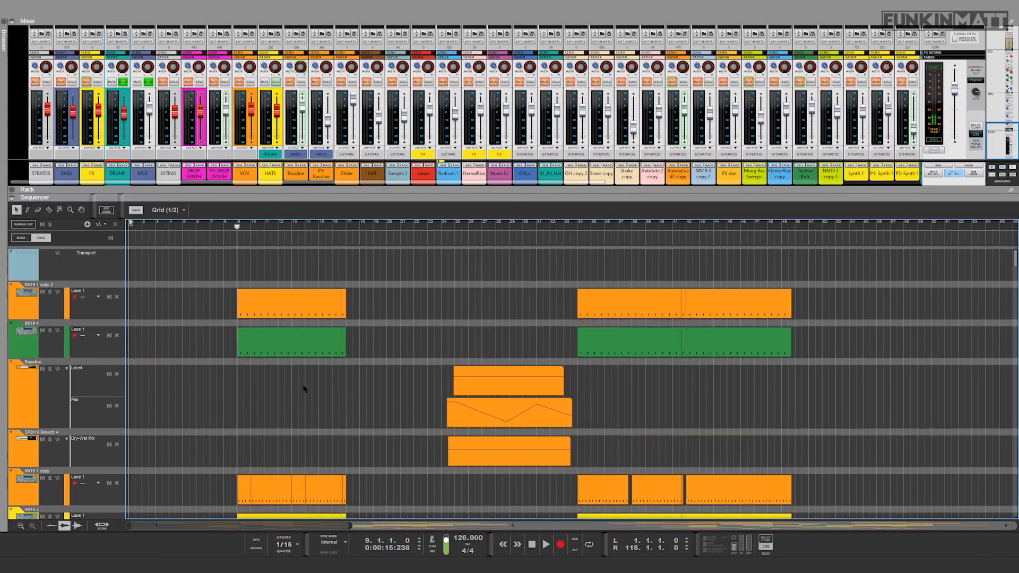
scroll(228, 377, "down", 1)
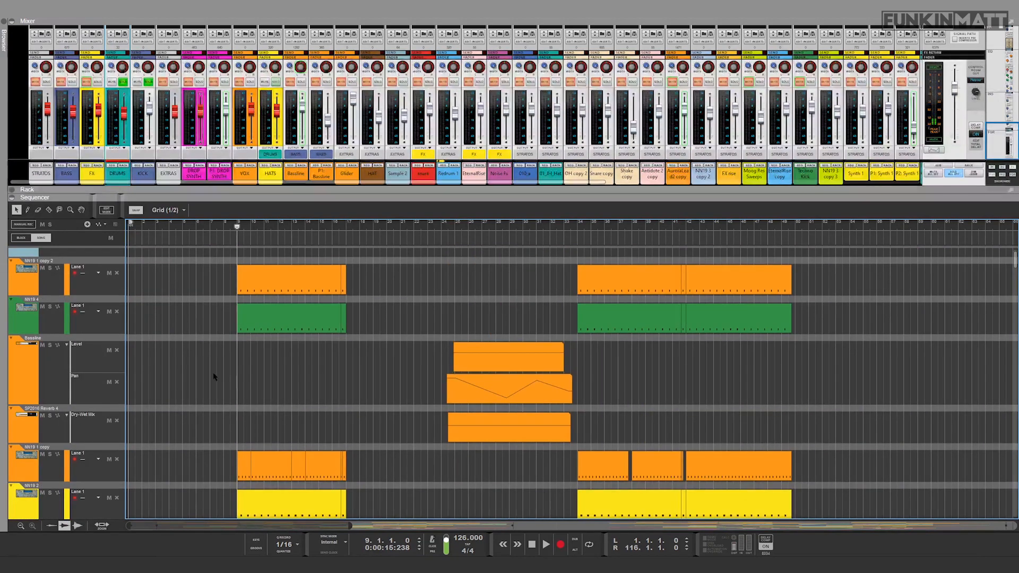
left_click(51, 269)
key("space")
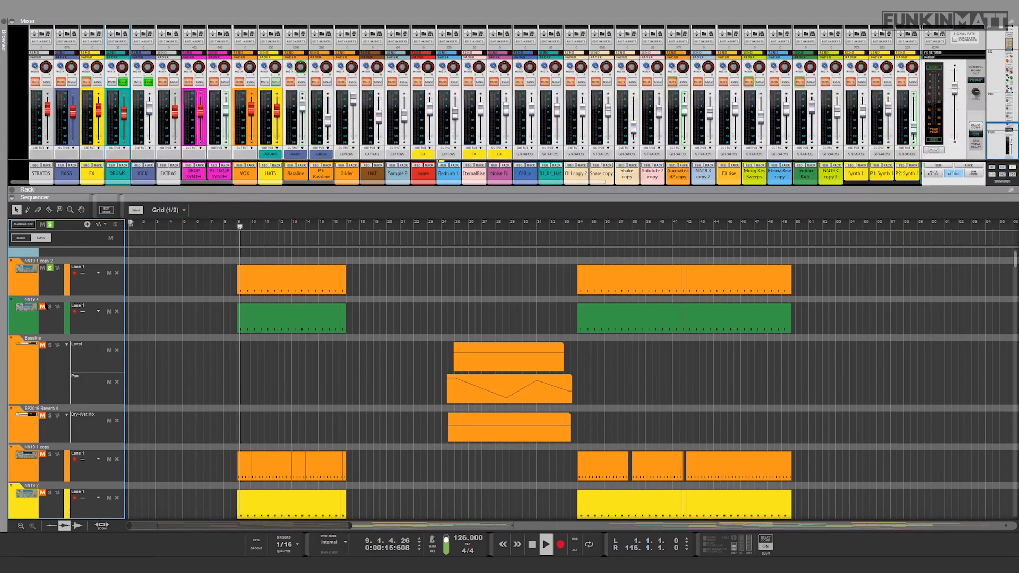
key("space")
Step: Solo the NN19 4 track and audition it, and do the same for the NN19 1 copy track
left_click(50, 307)
key("space")
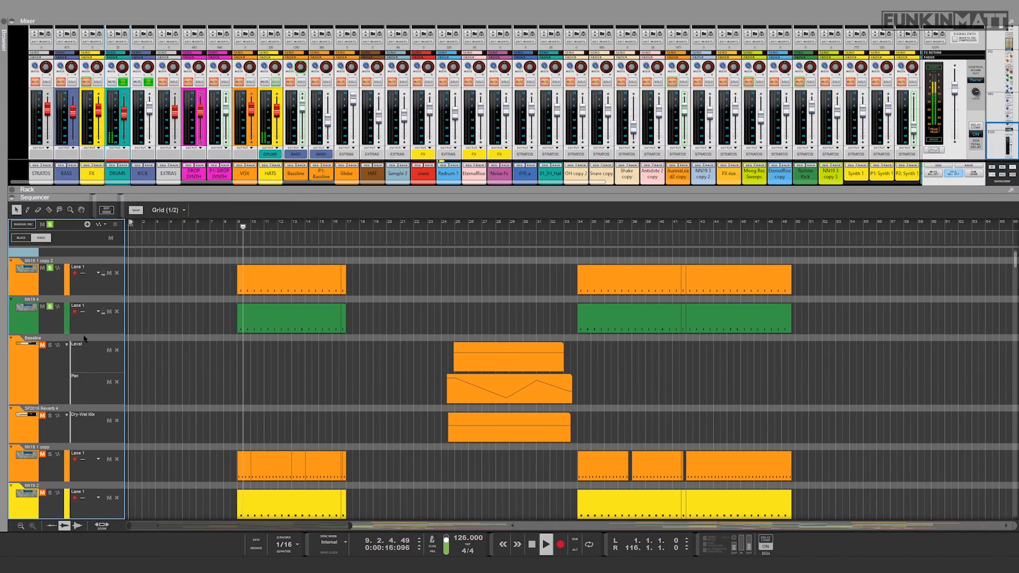
key("space")
scroll(153, 395, "down", 5)
left_click(50, 335)
key("space")
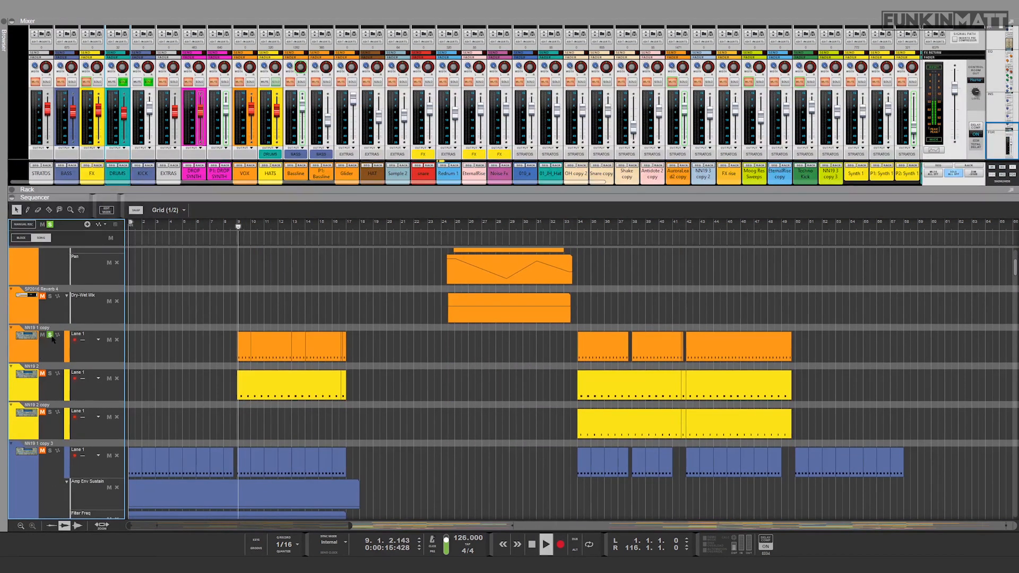
key("space")
Step: Solo the yellow NN19 2 track and audition it from bar 9
scroll(52, 339, "down", 2)
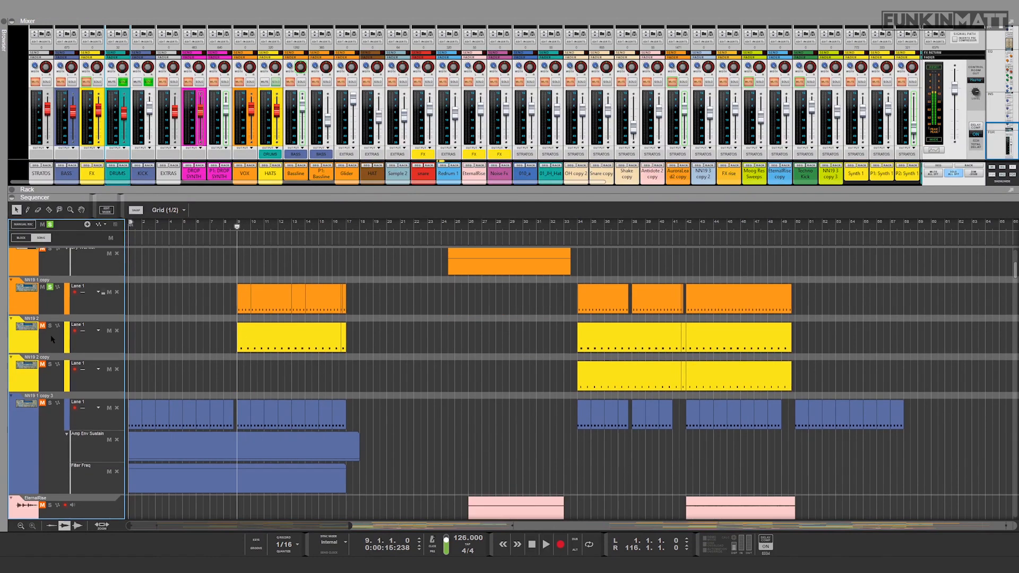
left_click(50, 325)
key("space")
Step: Clear all track solos in the sequencer and play the full drum group from bar 9
key("space")
left_click(50, 224)
key("space")
key("space")
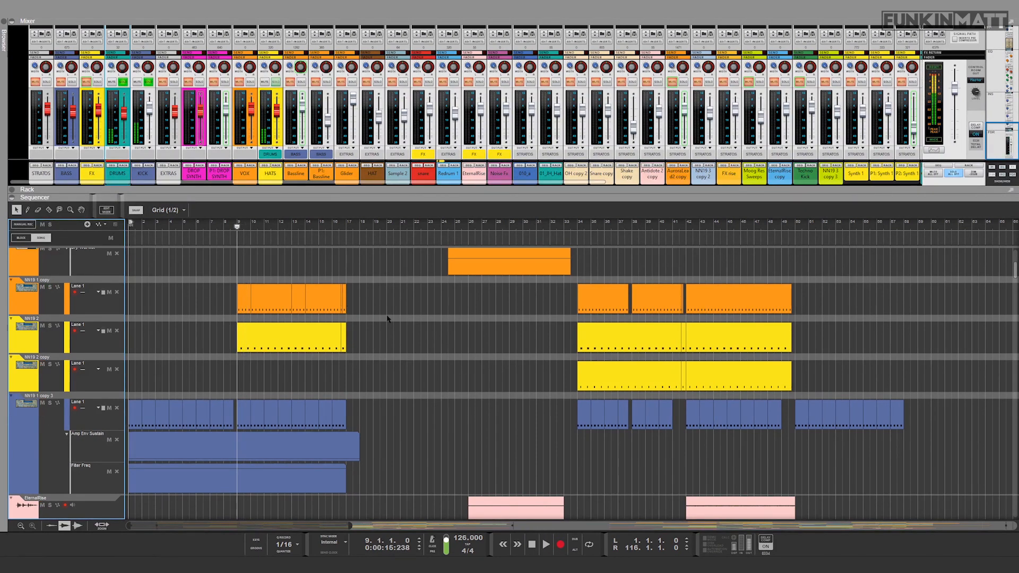
Step: Open the Kickstart-64bit plugin in the KICK channel's rack, observe its curve during playback, and close it
scroll(403, 469, "down", 3)
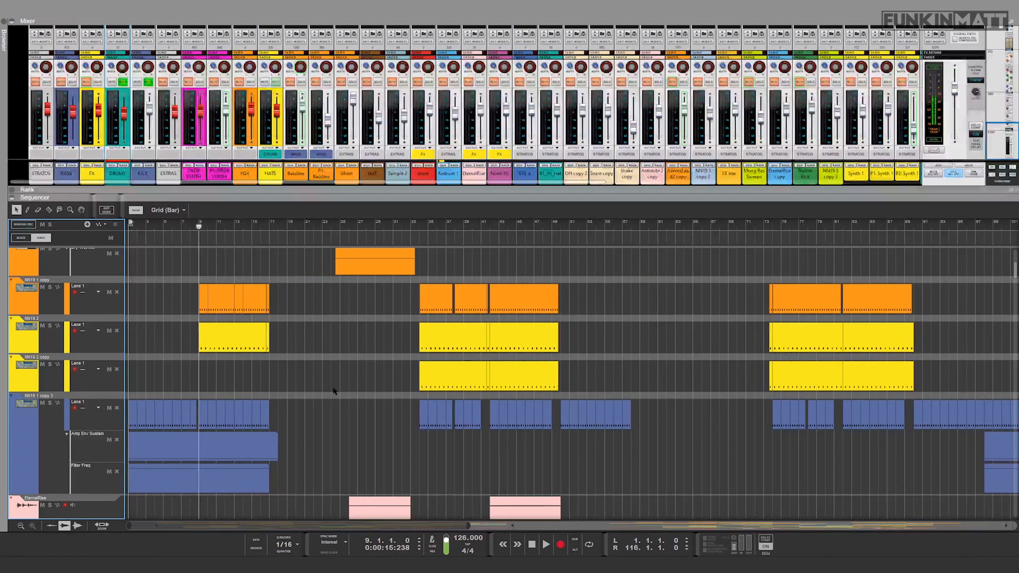
left_click(149, 166)
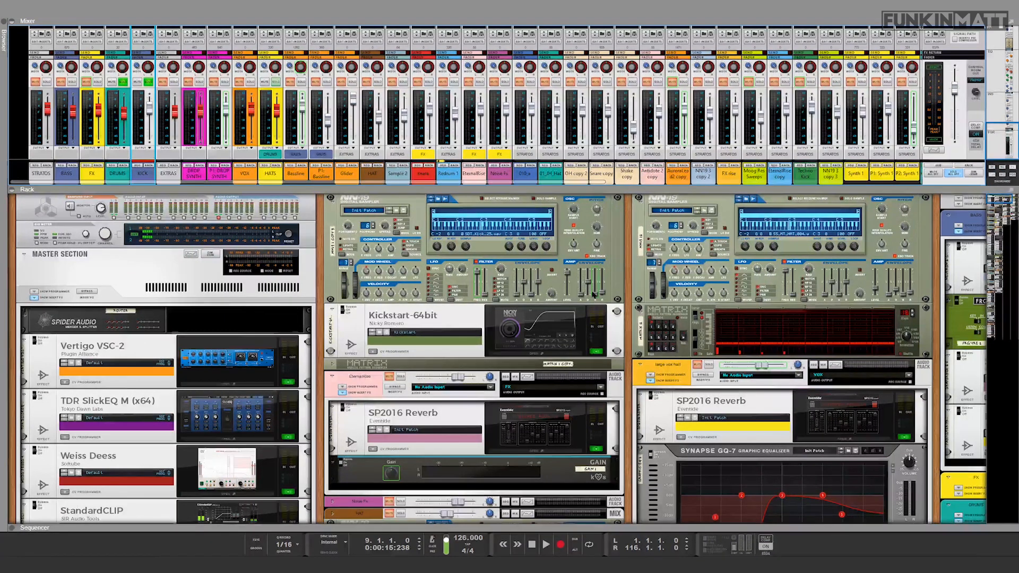
left_click(531, 355)
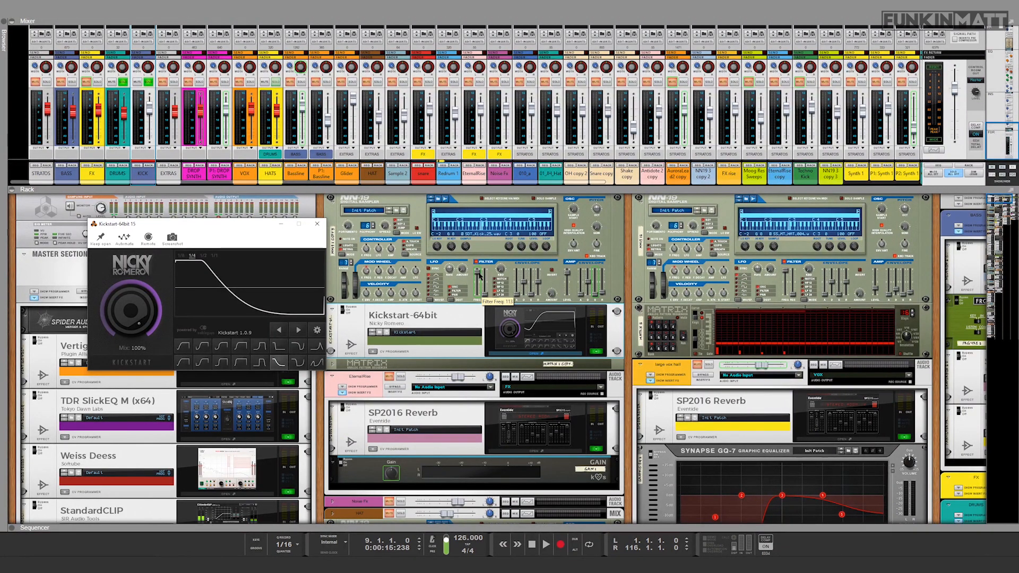
key("space")
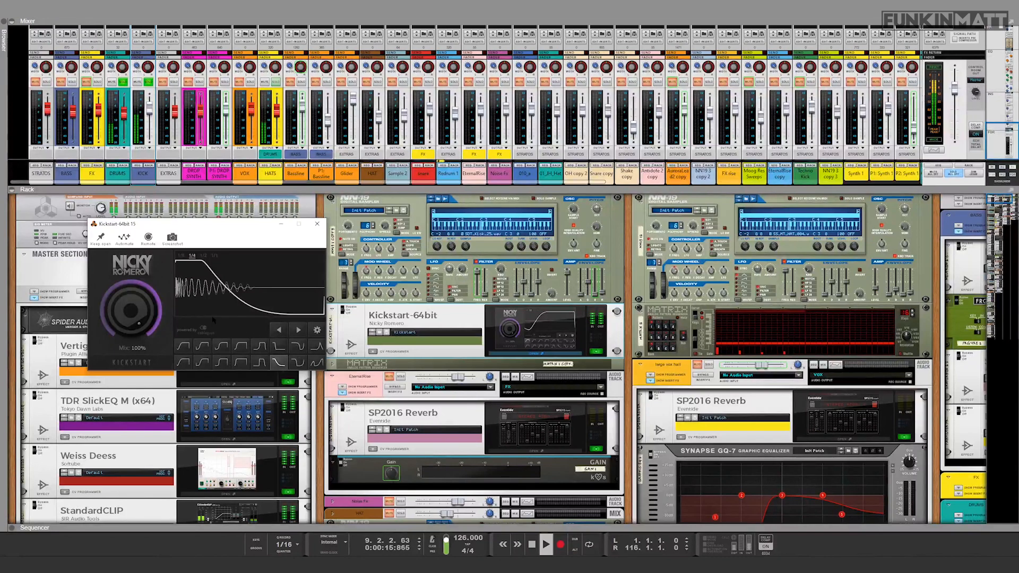
key("space")
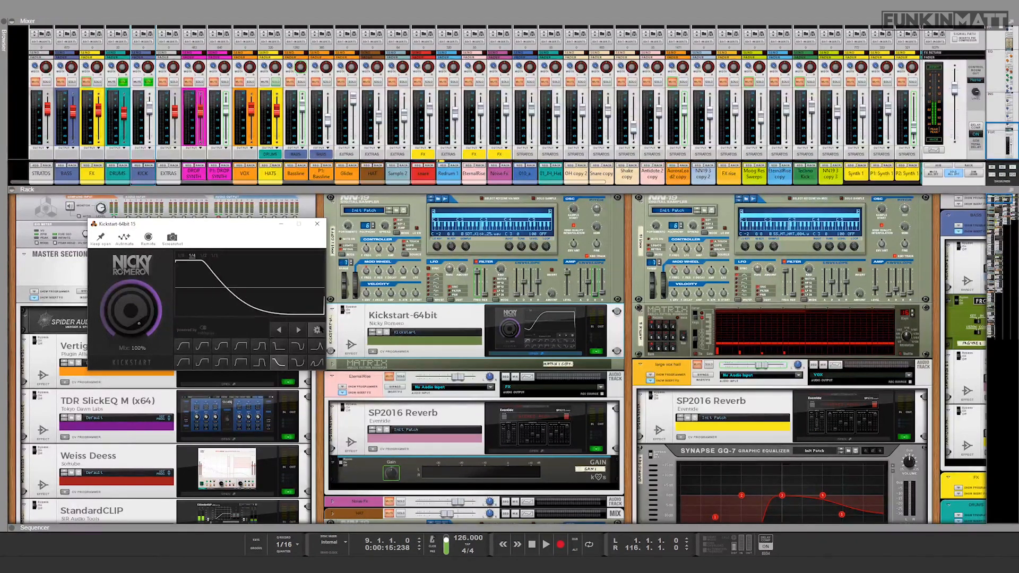
left_click(316, 224)
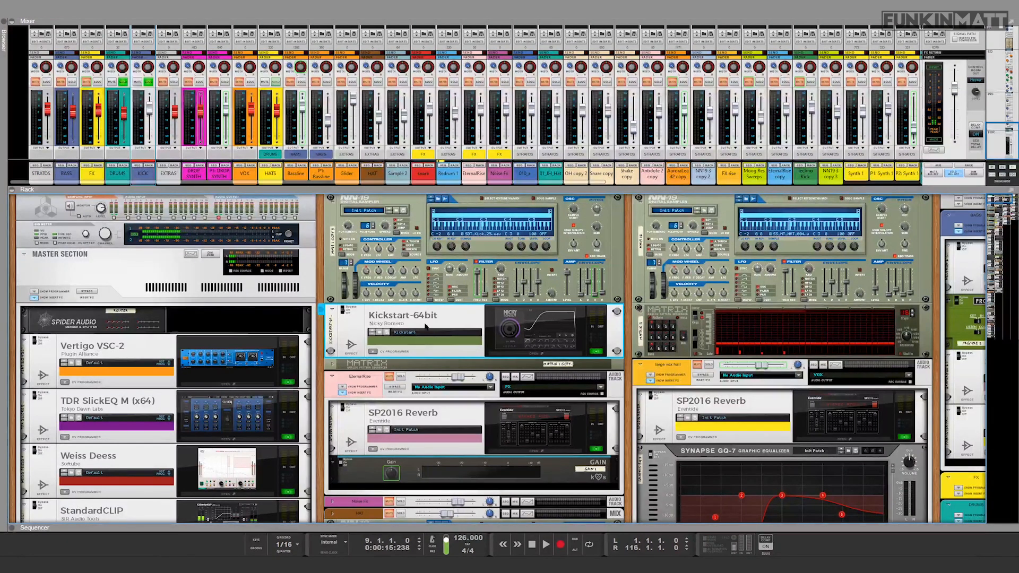
Step: Enlarge the sequencer, move the playhead to bar 42, and audition the section from there
left_click_drag(518, 529, 496, 23)
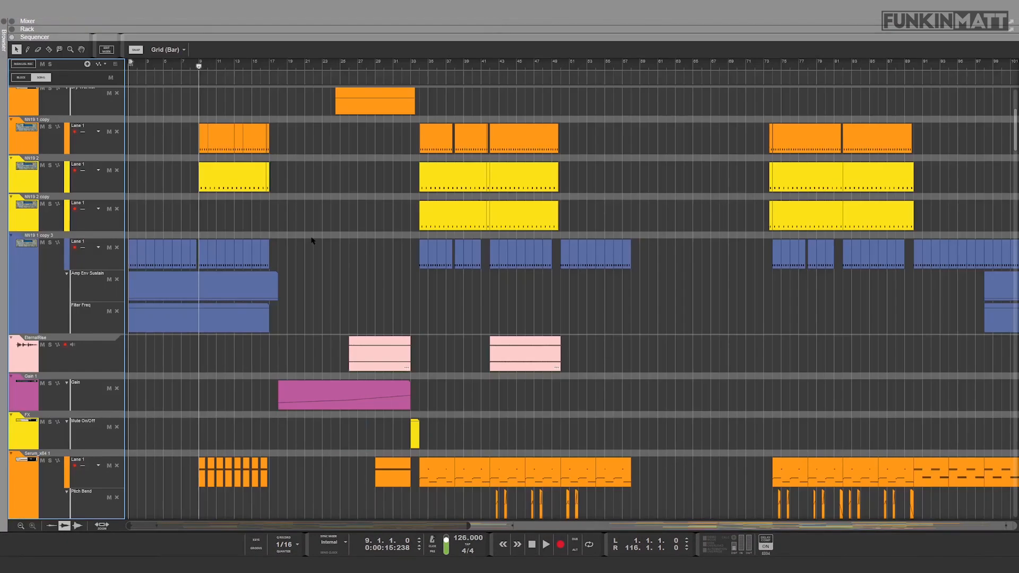
scroll(316, 243, "up", 4)
left_click_drag(277, 68, 489, 76)
key("space")
key("space")
Step: Enlarge the mixer, solo the STRATOS channel, and audition it together with the drums and kick from bar 42
scroll(587, 334, "down", 20)
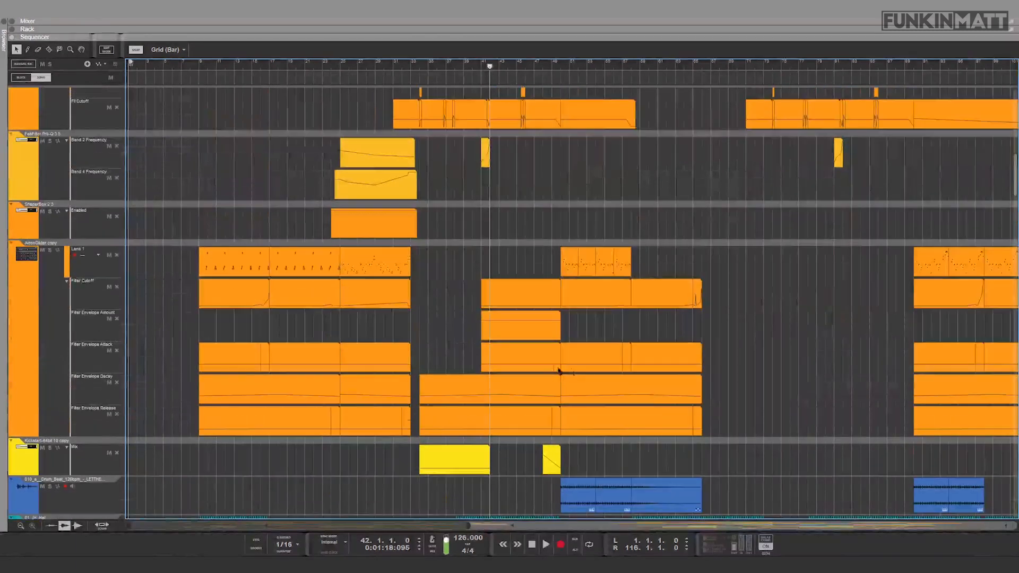
left_click_drag(395, 106, 394, 403)
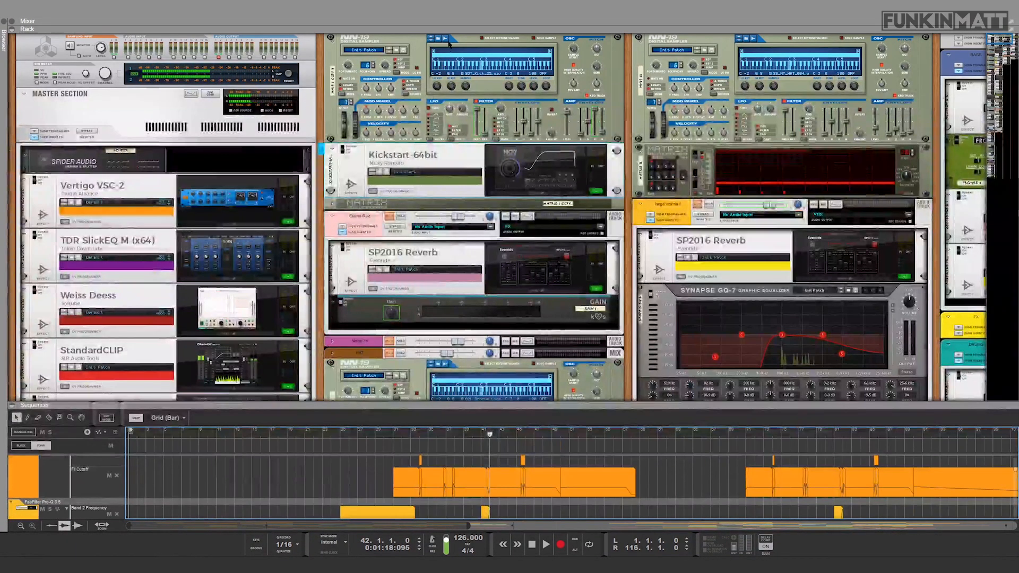
left_click_drag(383, 26, 383, 429)
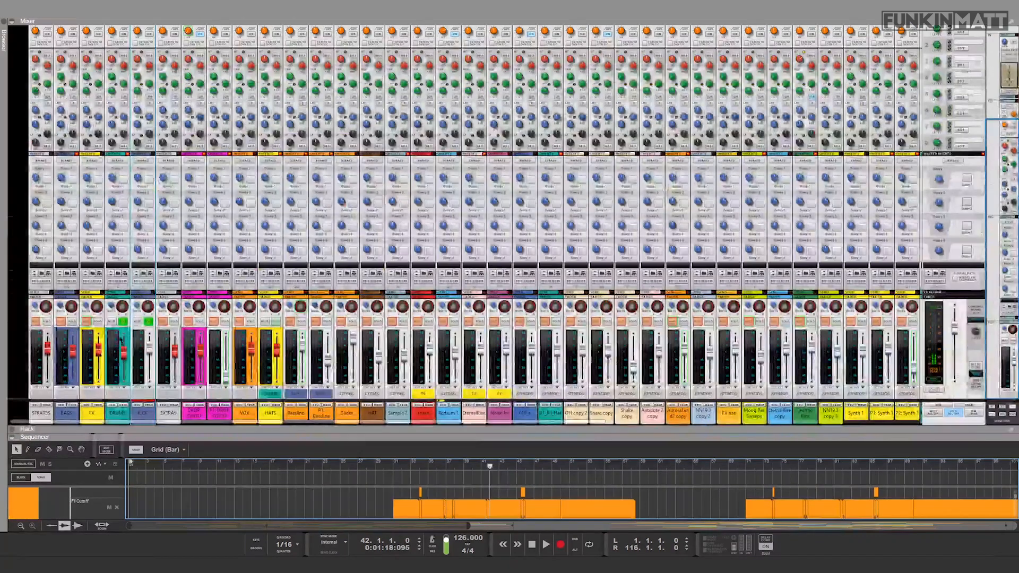
key("space")
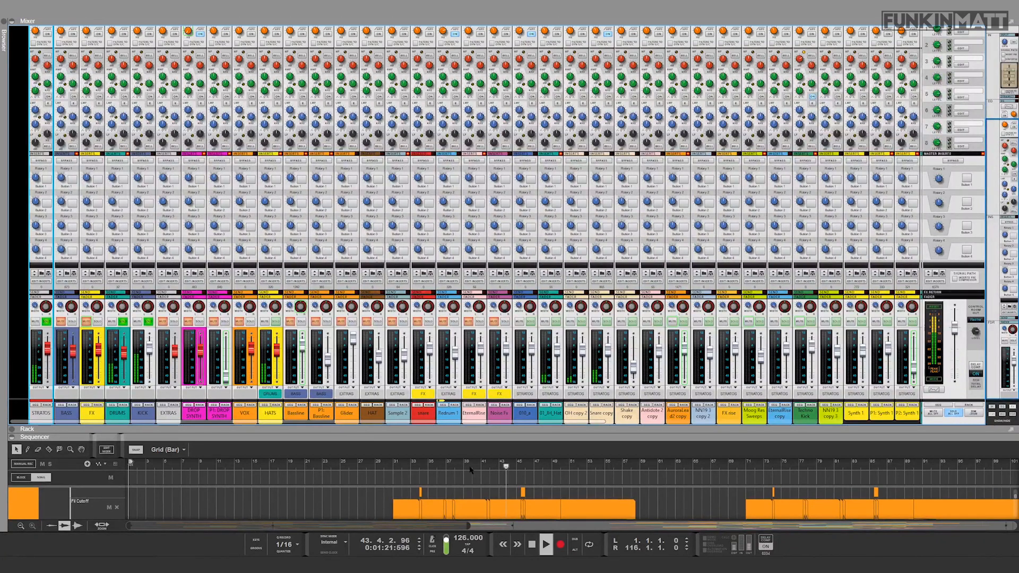
key("space")
Step: Locate the Snare copy channel's track in the sequencer and zoom in on its clips around bar 42
left_click(598, 407)
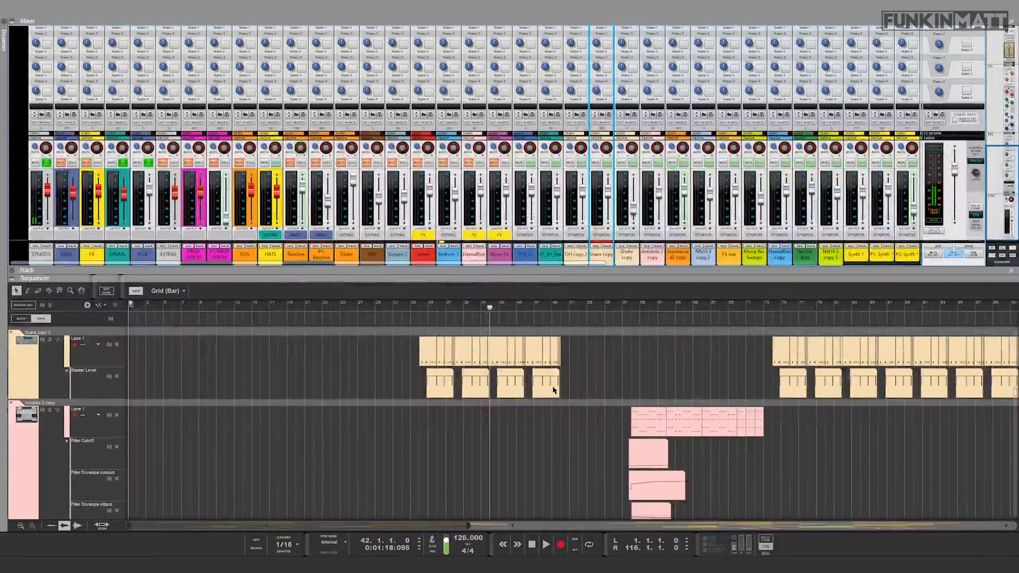
scroll(529, 436, "up", 3)
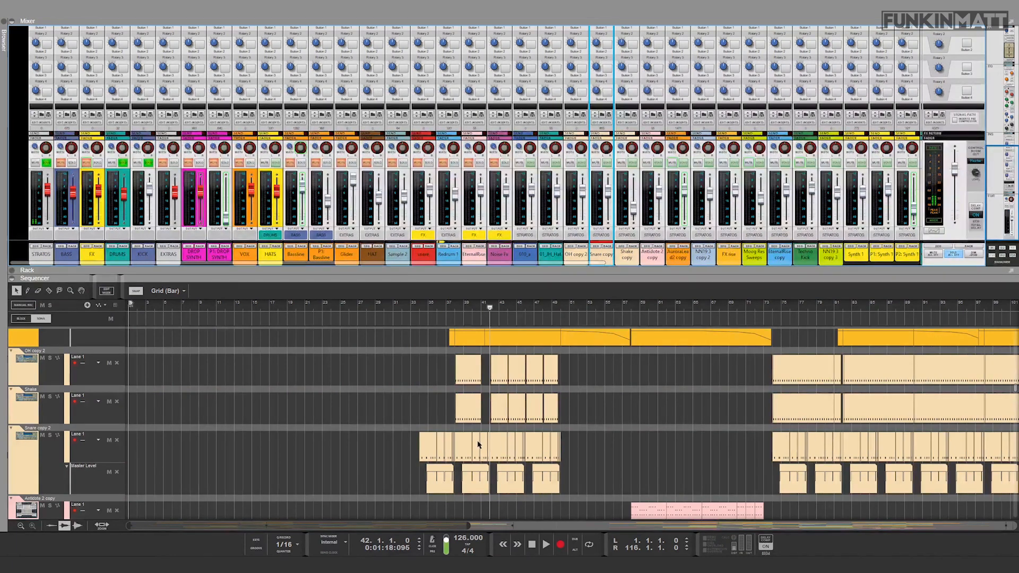
left_click_drag(442, 526, 455, 447)
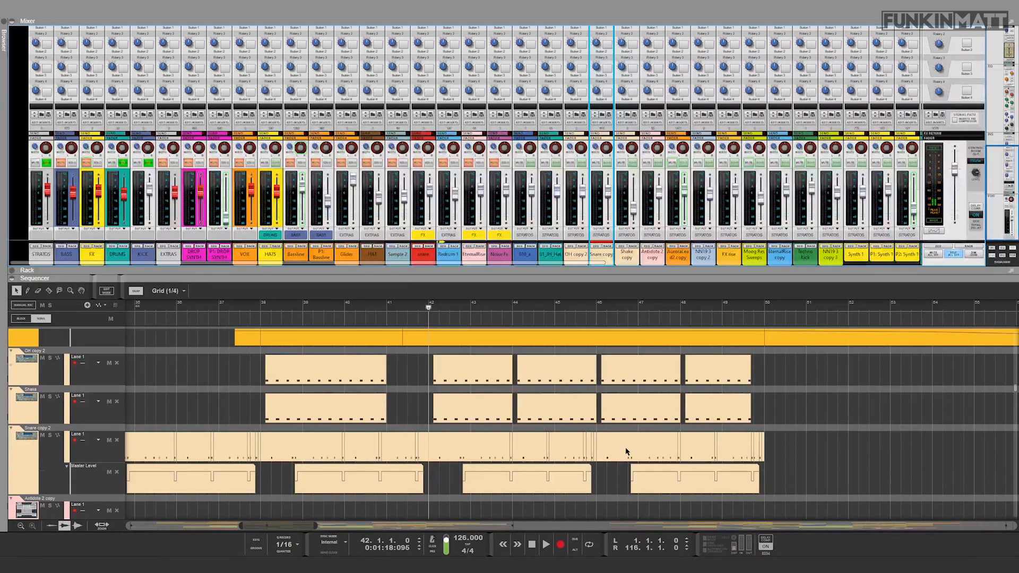
scroll(626, 451, "down", 2)
Step: Mute the Snare copy channel and play the drums without it from bar 42
left_click(597, 163)
key("space")
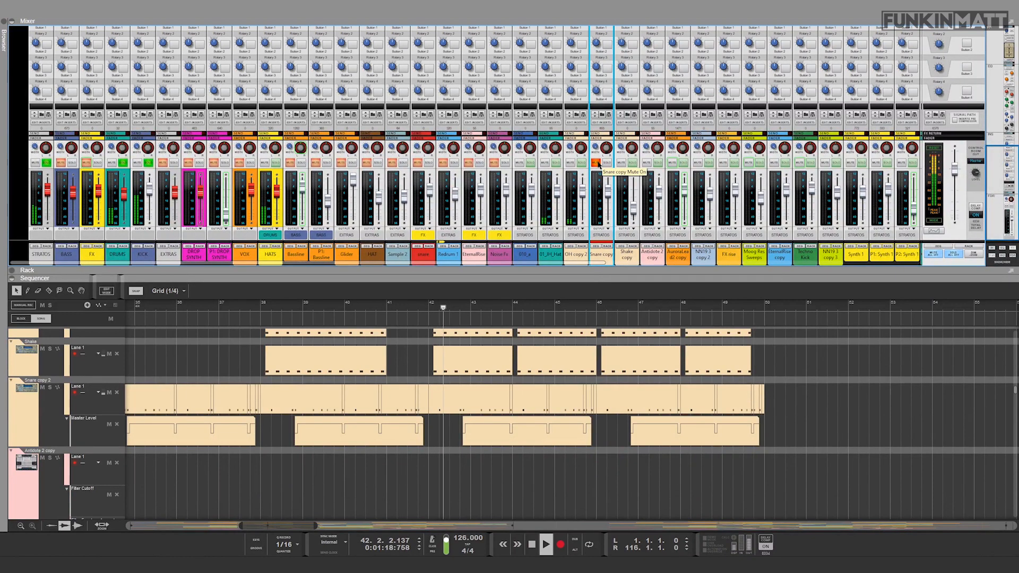
key("space")
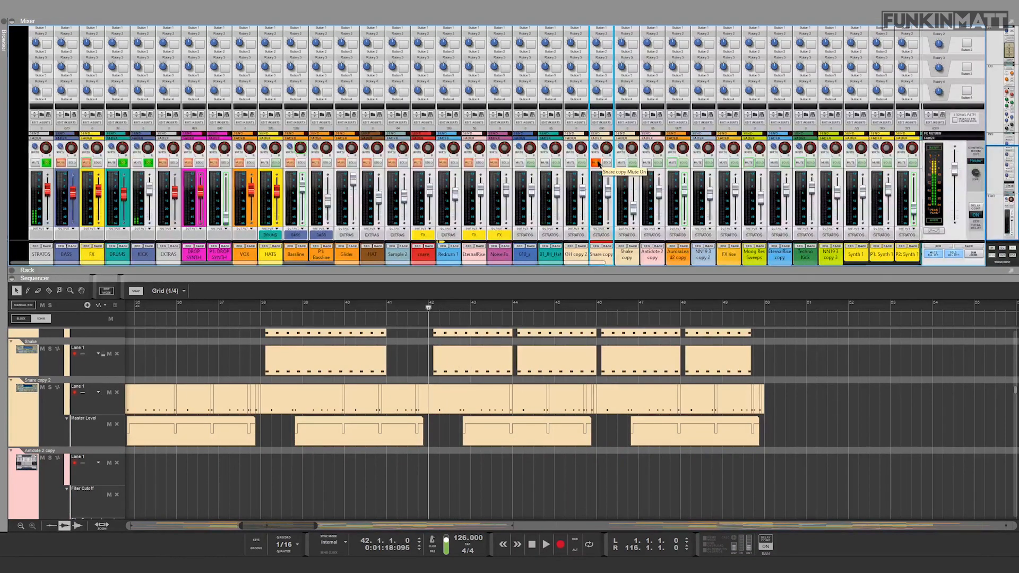
Step: Unmute the Snare copy channel, solo it, and audition it with the drums and kick
left_click(596, 162)
left_click(606, 163)
key("space")
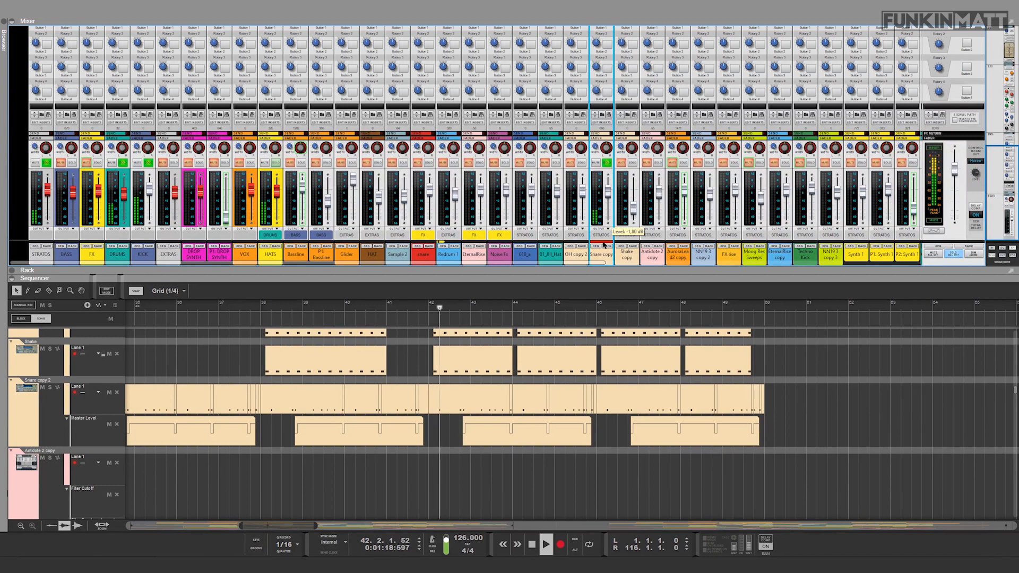
key("space")
Step: Turn off solo on the DRUMS, KICK and STRATOS channels and audition the Snare copy channel alone
left_click(123, 163)
left_click(148, 164)
left_click(44, 164)
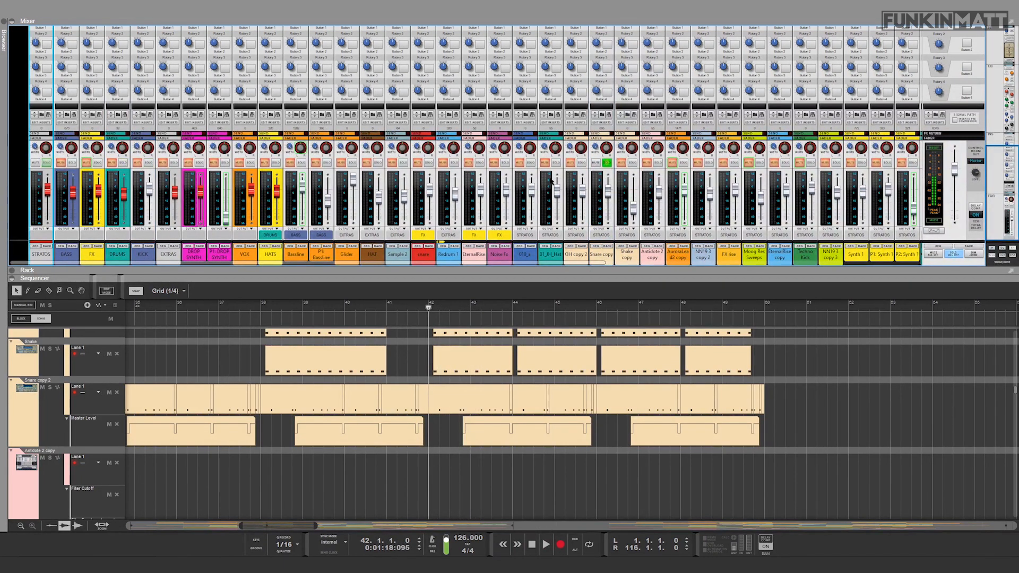
key("space")
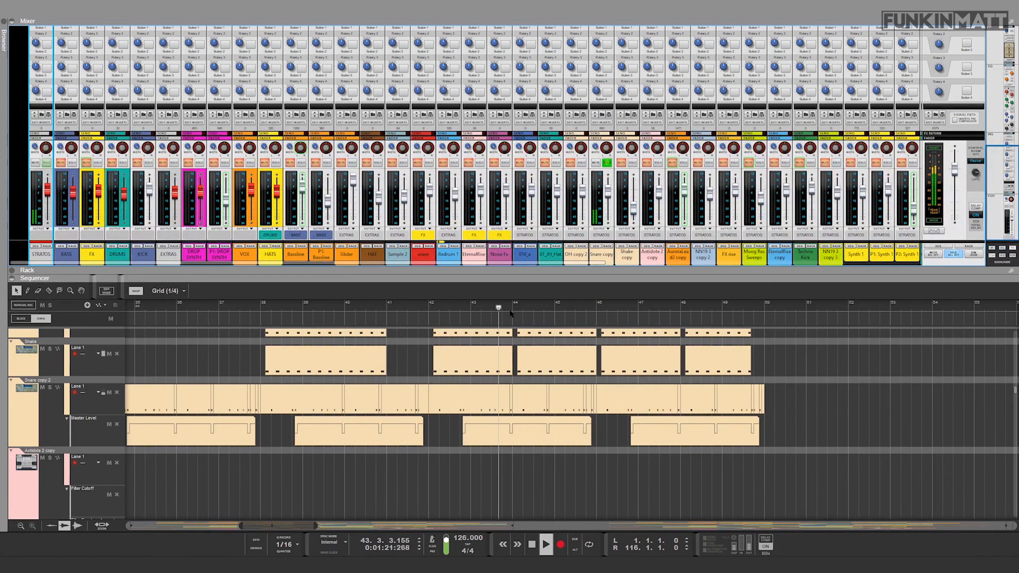
key("space")
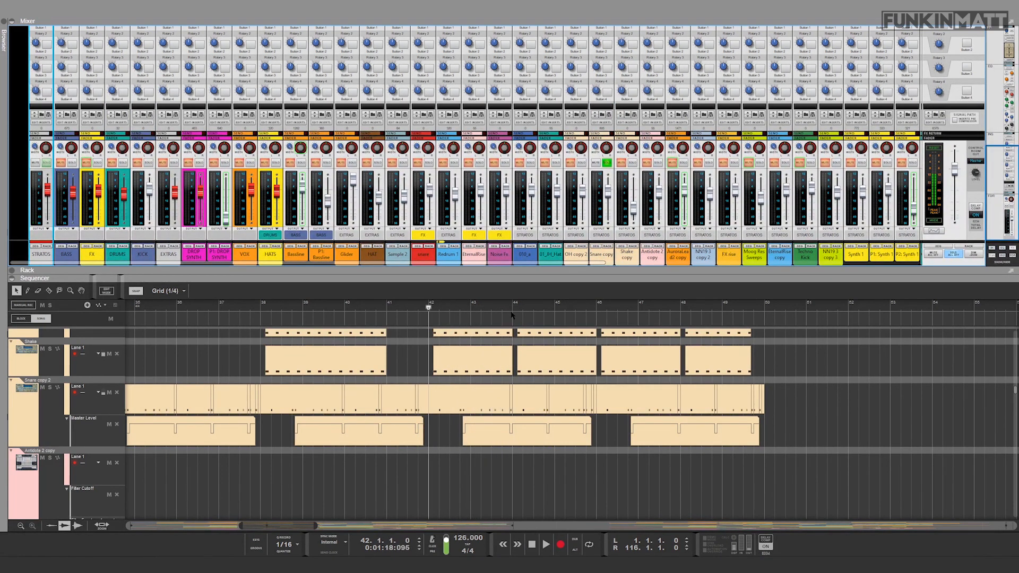
Step: Turn off solo on the Snare copy channel and play the full mix from bar 42
left_click(608, 165)
key("space")
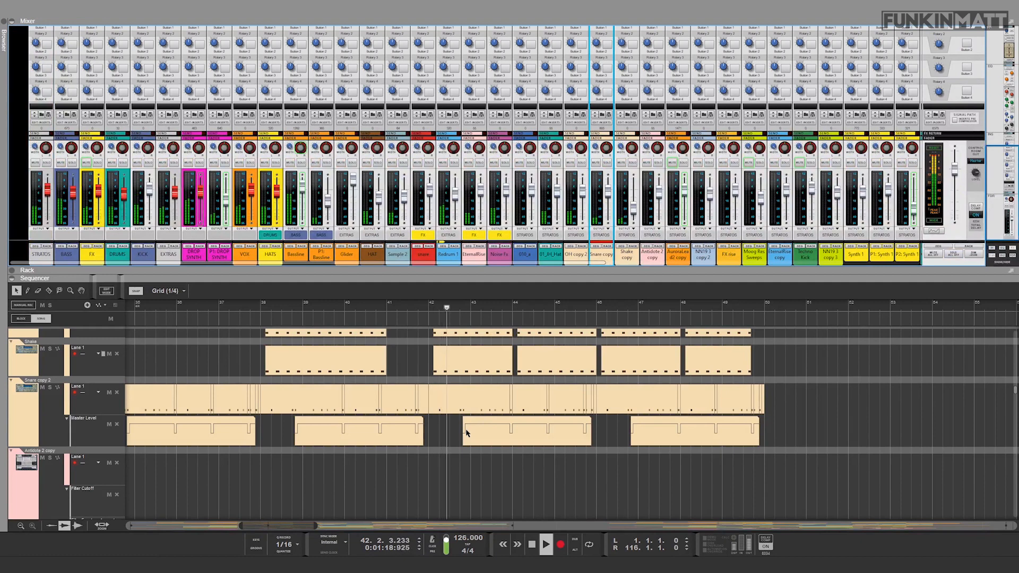
key("space")
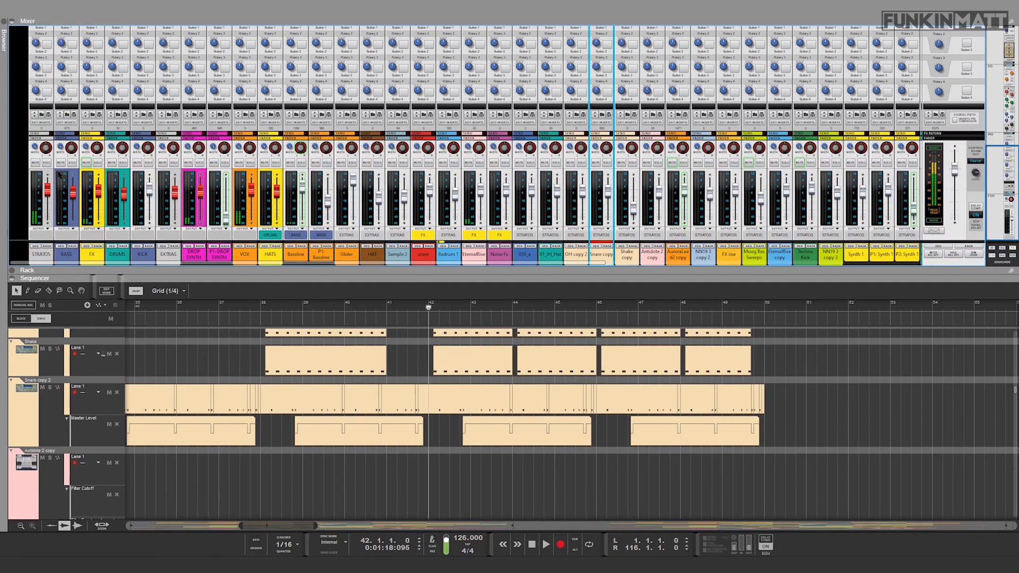
Step: Mute the DROP SYNTH, P1: DROP SYNTH and BASS channels and play the remaining mix from bar 42
left_click(188, 163)
left_click(213, 163)
left_click(61, 162)
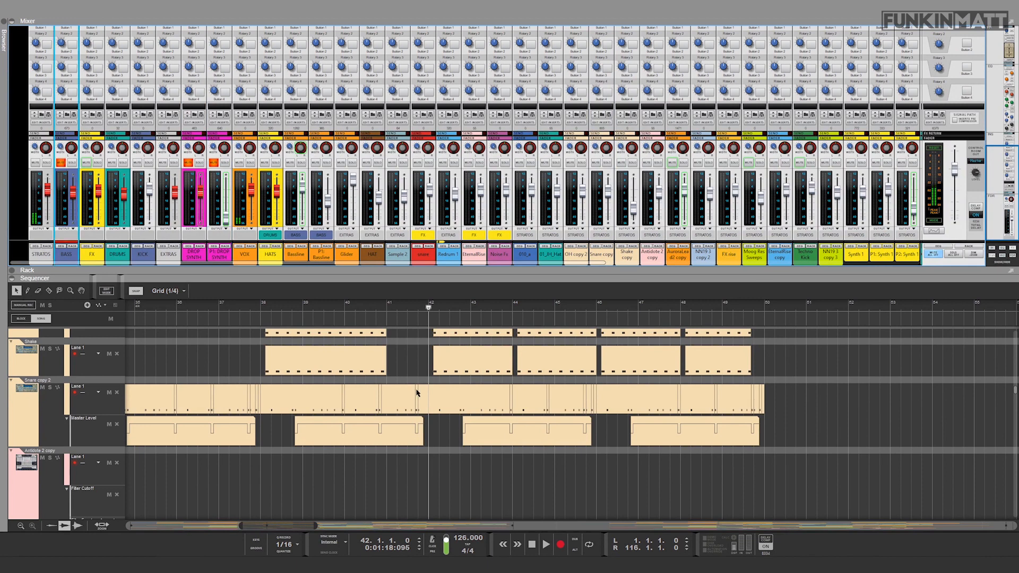
key("space")
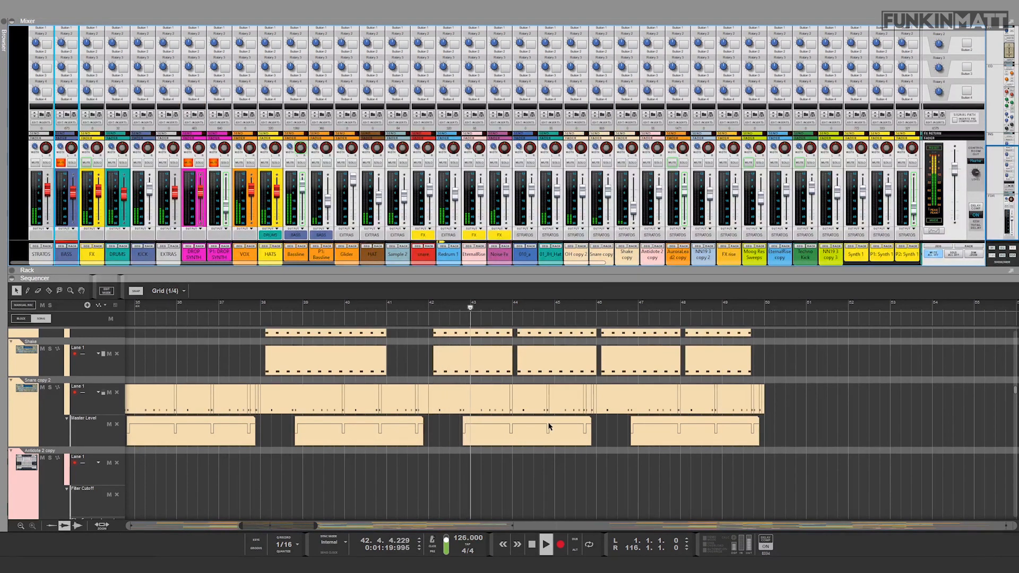
key("space")
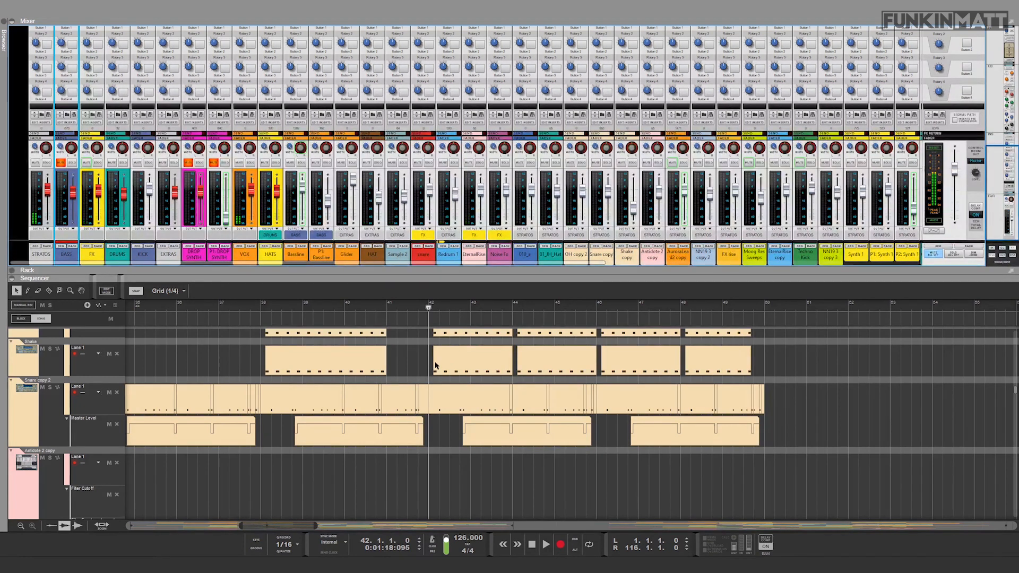
Step: Show the BASS channel's insert effects in the rack and enlarge the rack area
left_click_drag(242, 526, 211, 525)
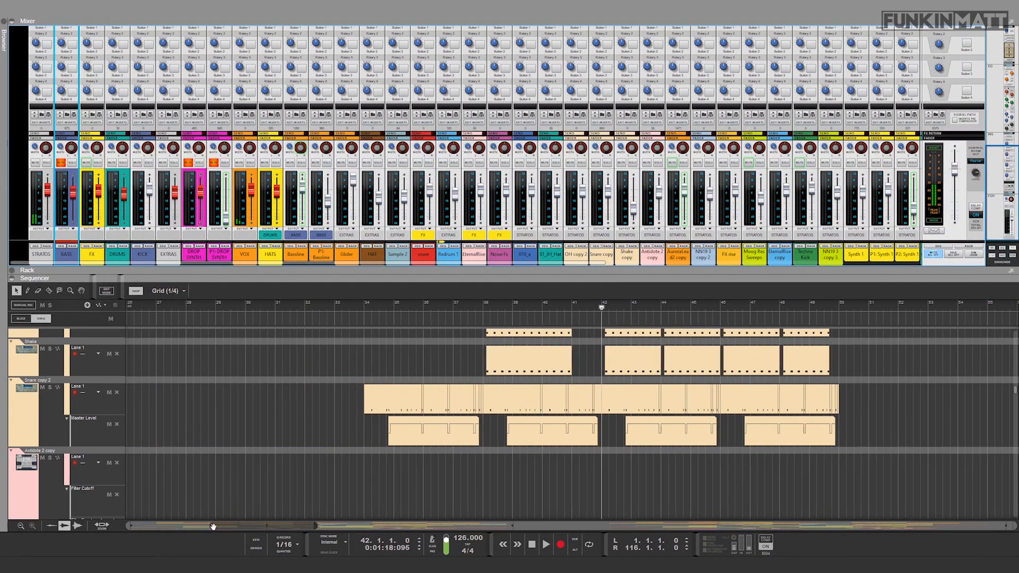
left_click_drag(316, 526, 456, 525)
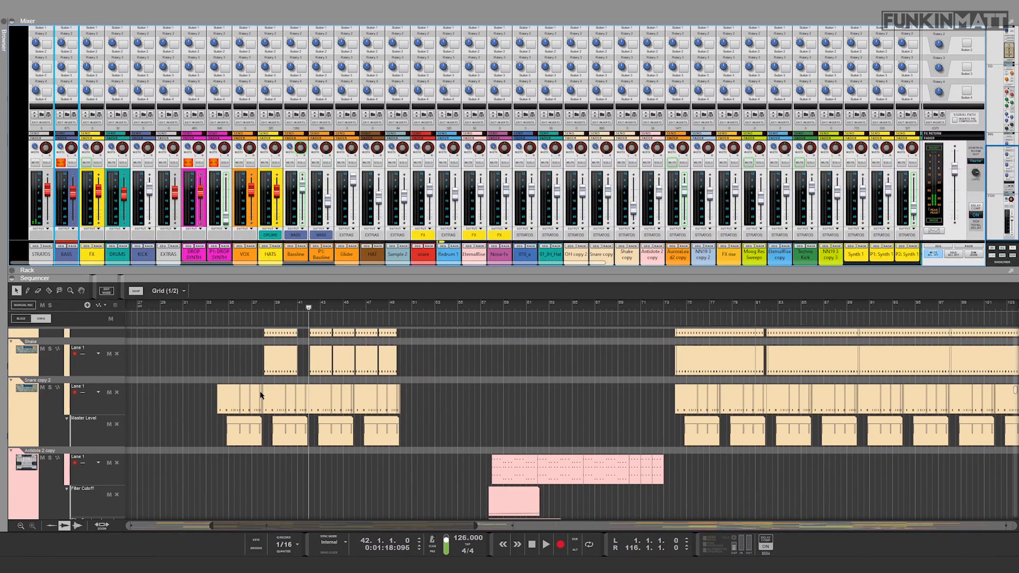
left_click_drag(361, 525, 328, 526)
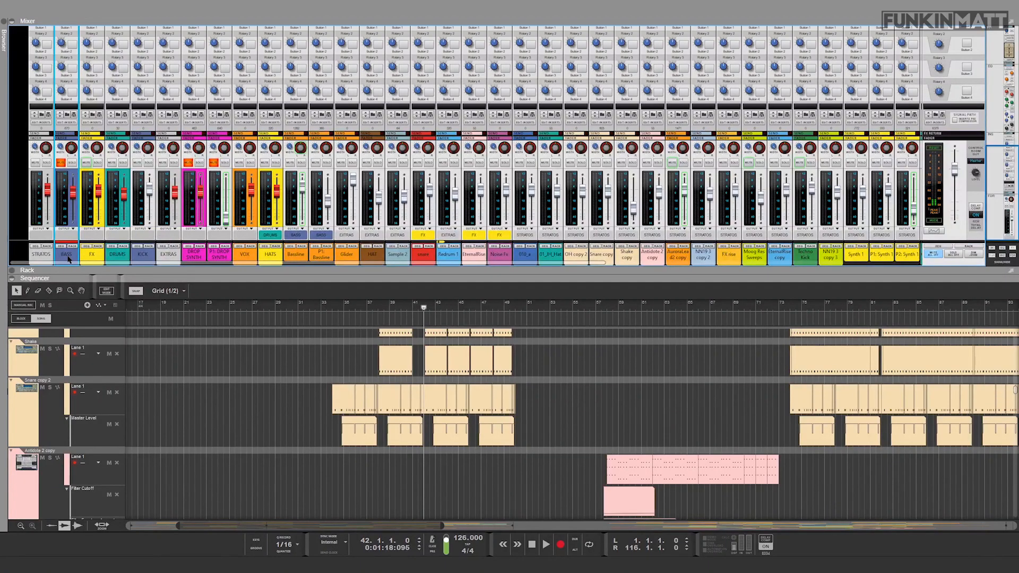
left_click(73, 247)
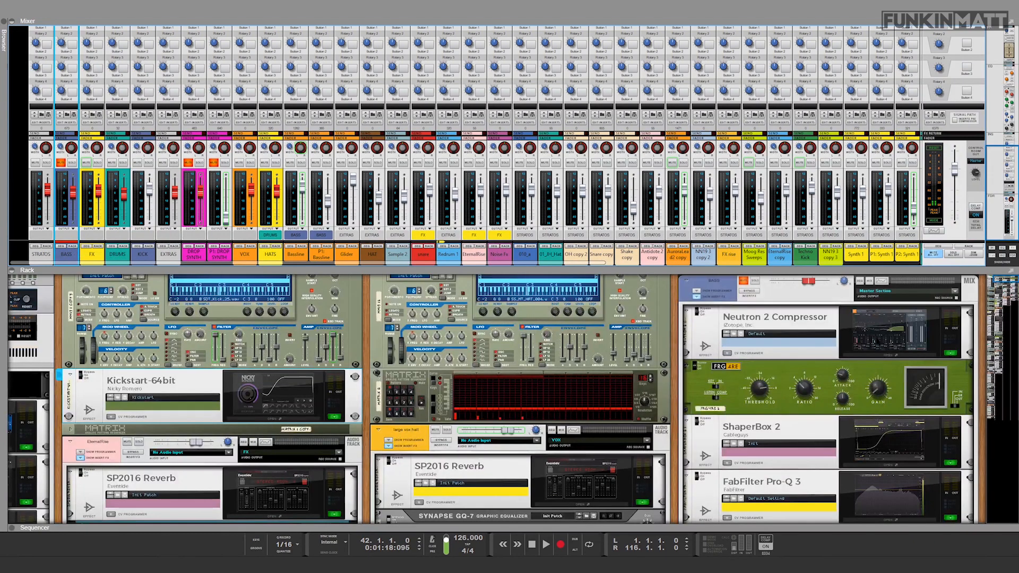
left_click_drag(751, 272, 750, 209)
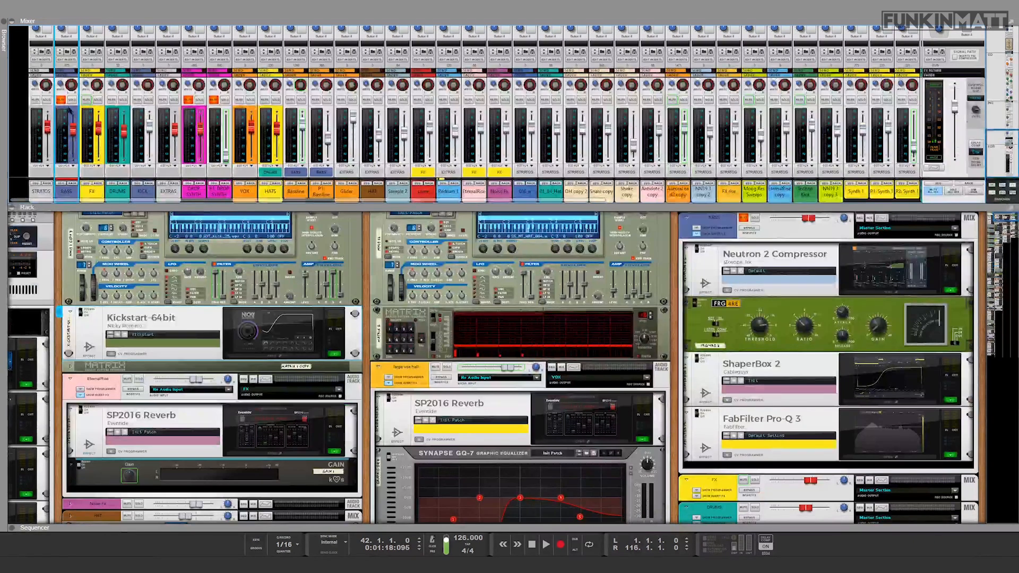
Step: Unmute the DROP SYNTH and P1: DROP SYNTH channels, solo the BASS channel and audition it from bar 42
left_click(191, 100)
left_click(213, 101)
left_click(72, 101)
key("space")
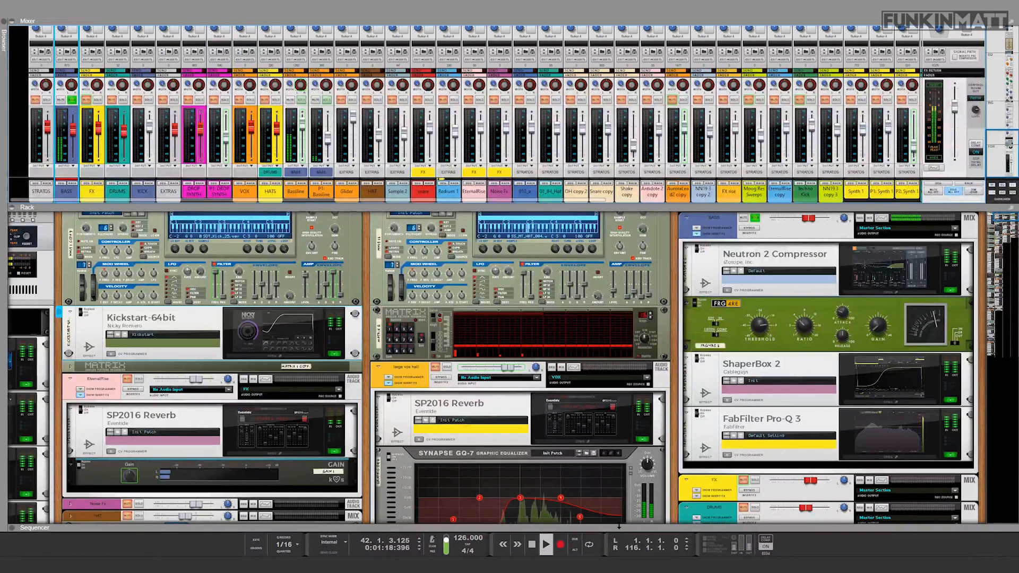
left_click_drag(619, 527, 616, 297)
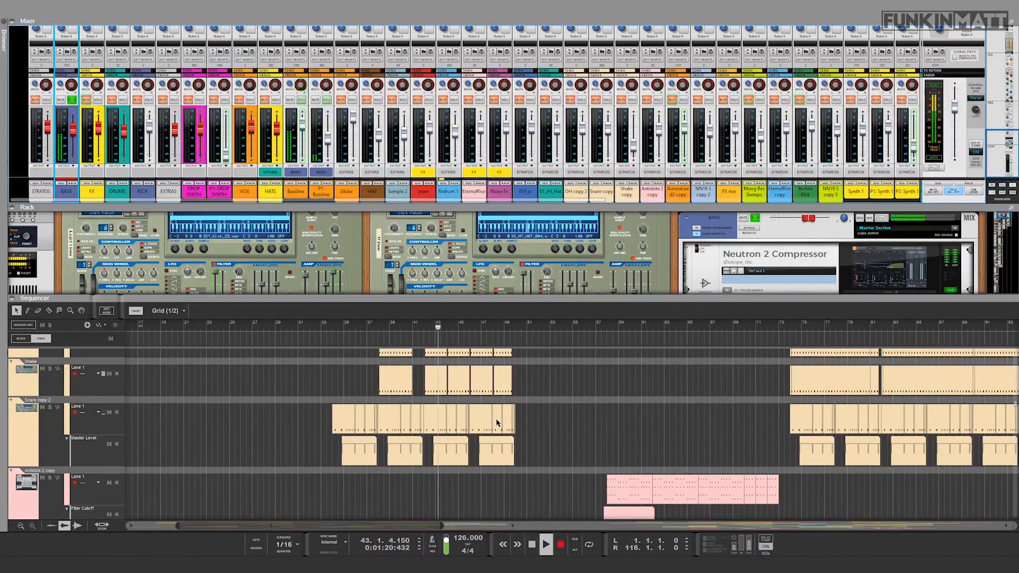
key("space")
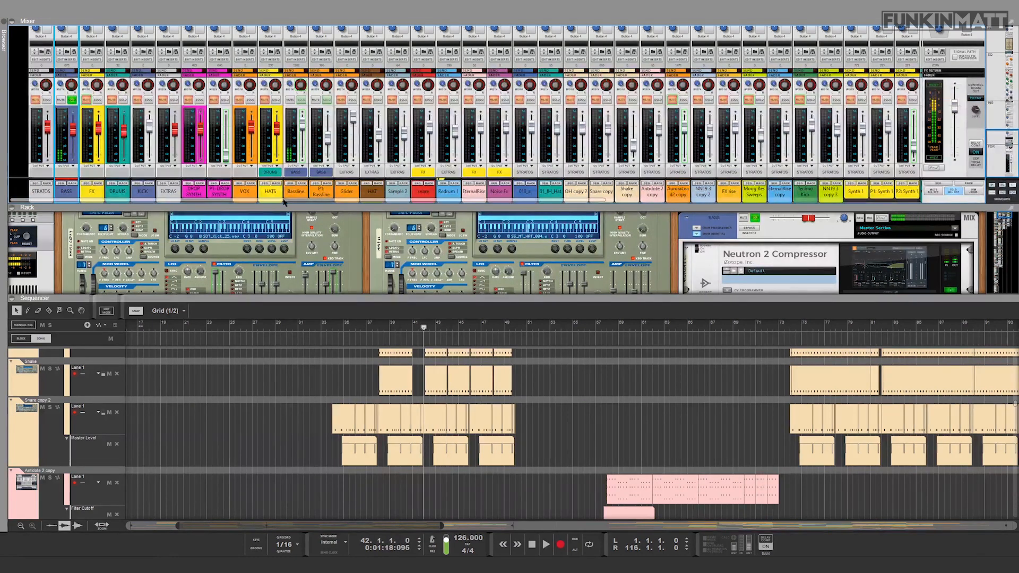
Step: Locate the Bassline channel's Serum synth in the rack, open its interface and move the window clear of the device
left_click(302, 184)
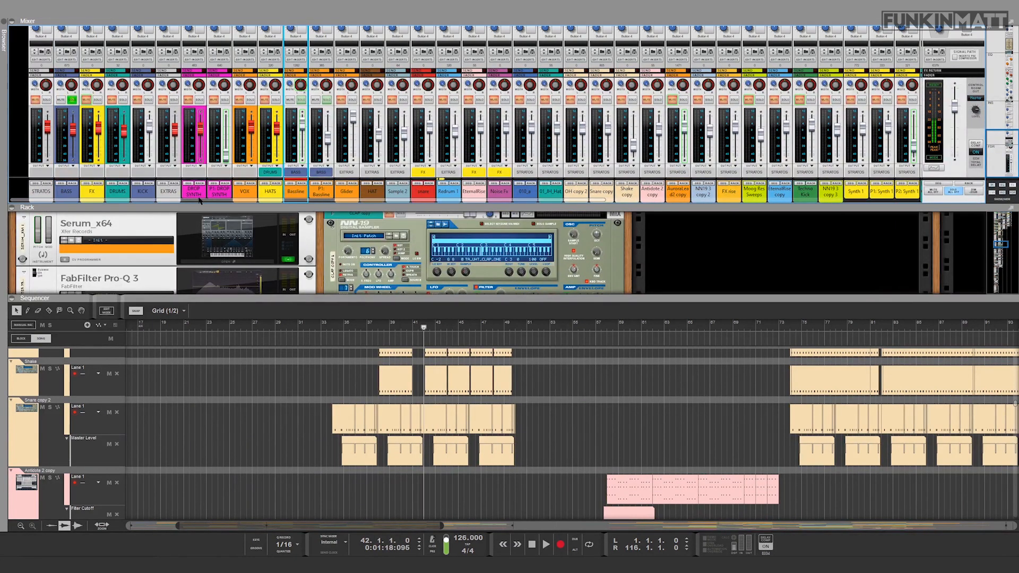
left_click_drag(197, 206, 197, 140)
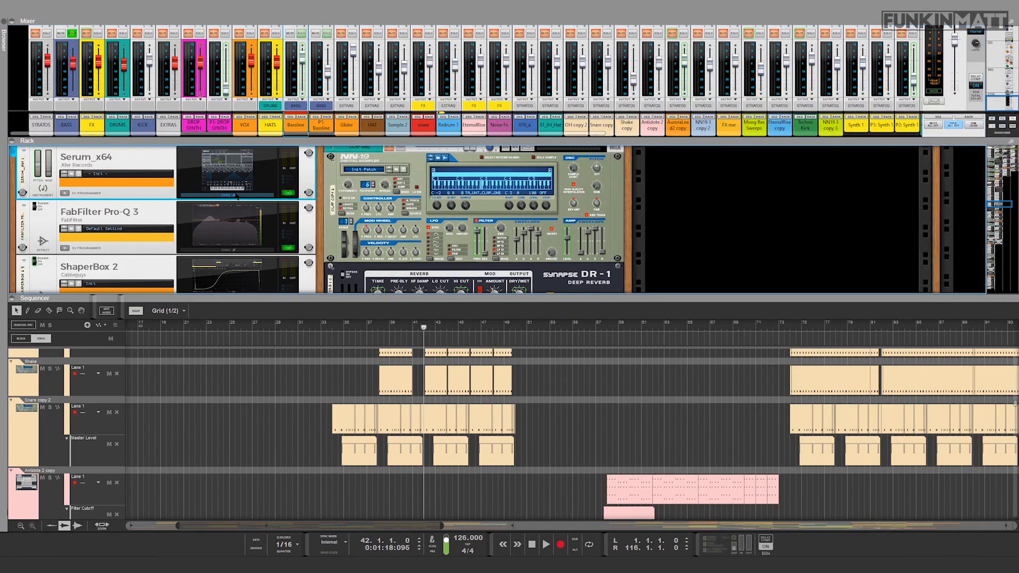
left_click(237, 197)
left_click_drag(204, 45, 749, 51)
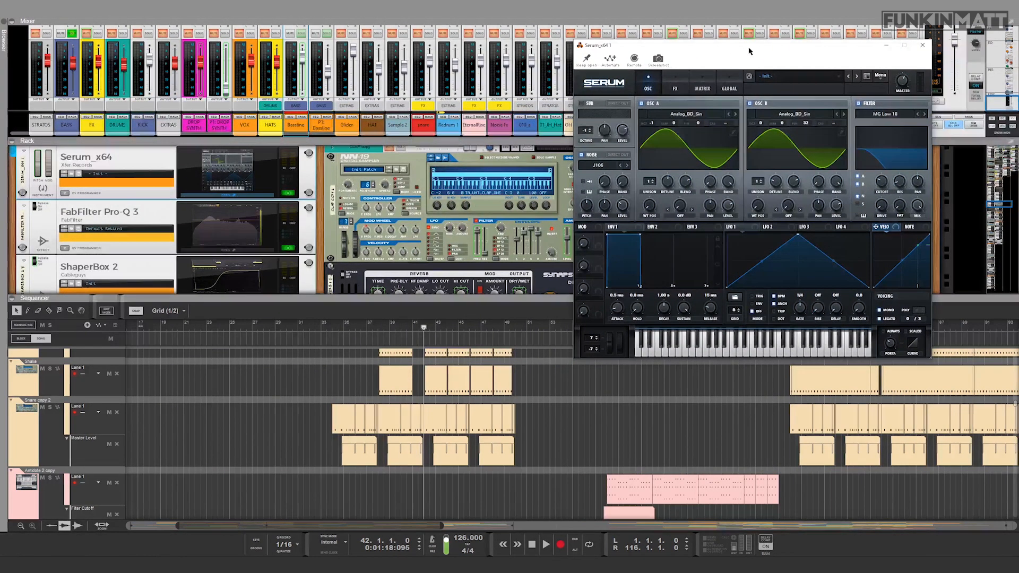
left_click_drag(468, 296, 467, 321)
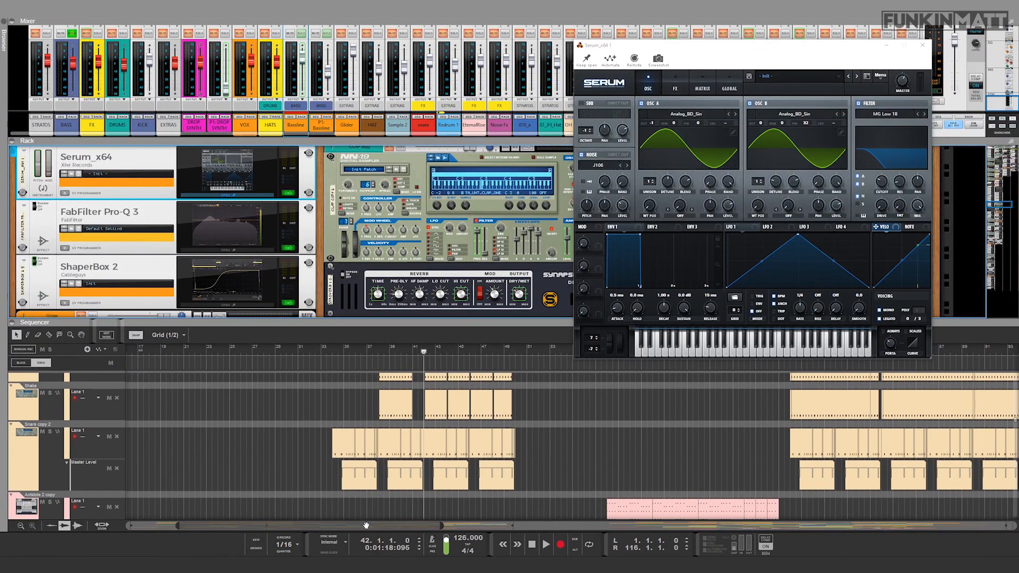
left_click_drag(365, 526, 386, 525)
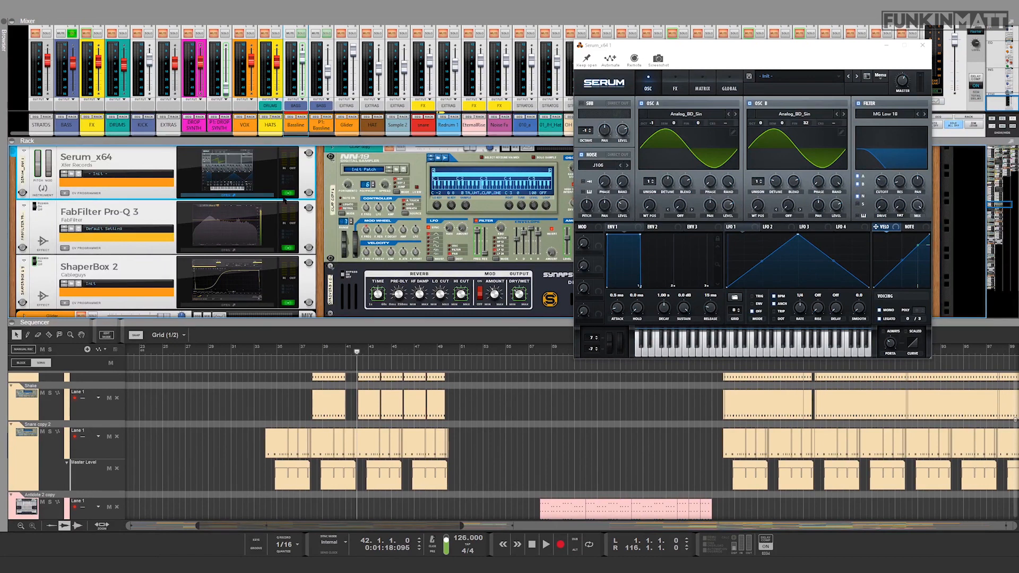
scroll(162, 216, "up", 3)
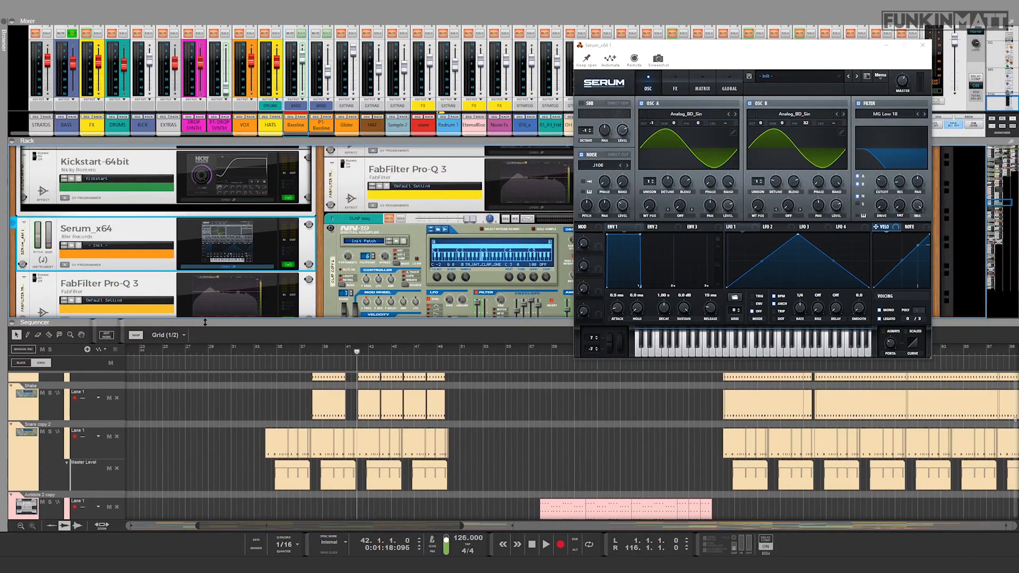
Step: Mute the P1: Bassline channel from its mix device in the rack
left_click_drag(205, 323, 205, 525)
scroll(111, 379, "up", 12)
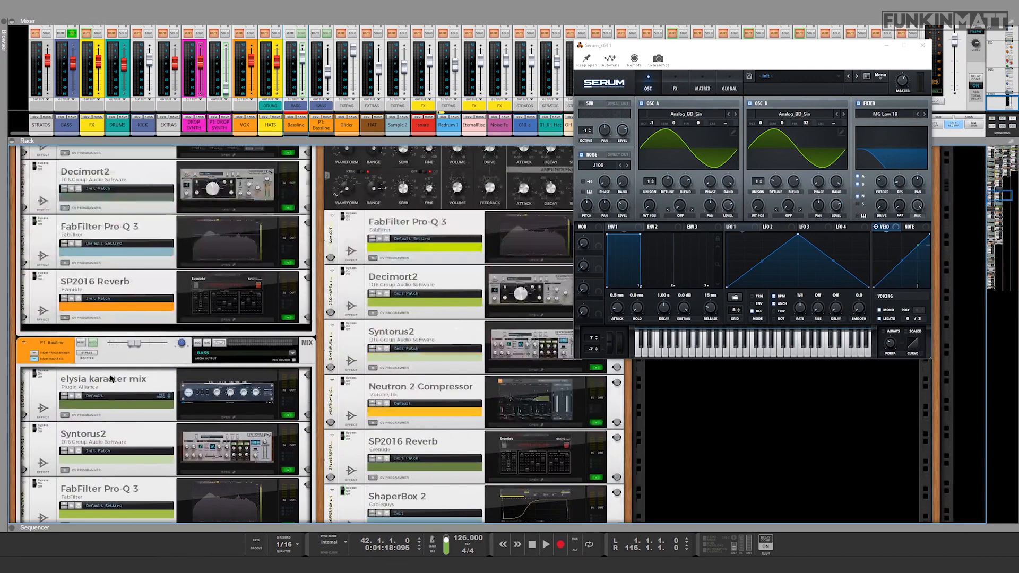
left_click(82, 344)
Step: Bypass the FabFilter Pro-Q 3 and ShaperBox 2 effects directly below the bassline's Serum synth
scroll(83, 345, "up", 13)
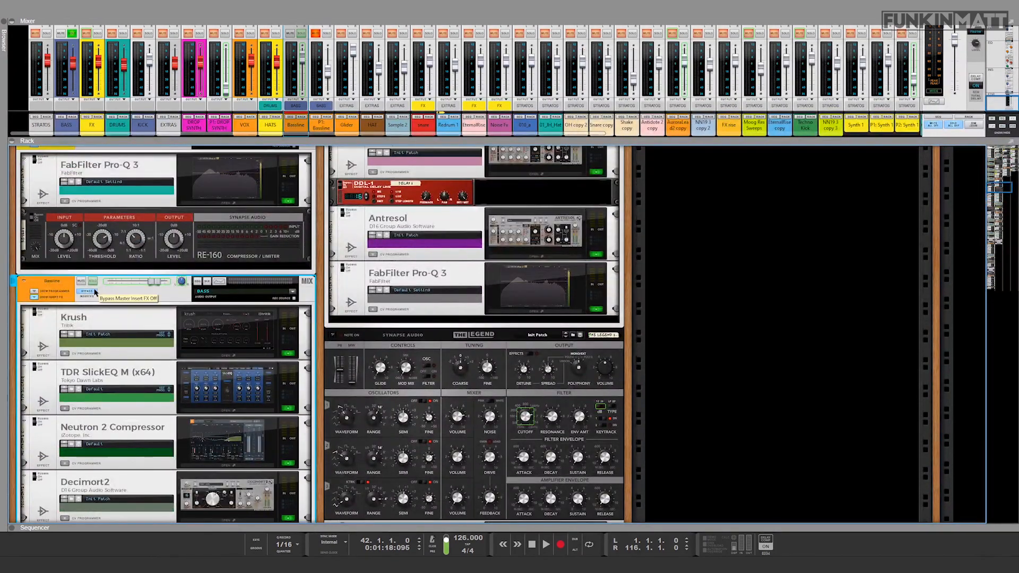
scroll(141, 370, "down", 12)
scroll(141, 370, "down", 5)
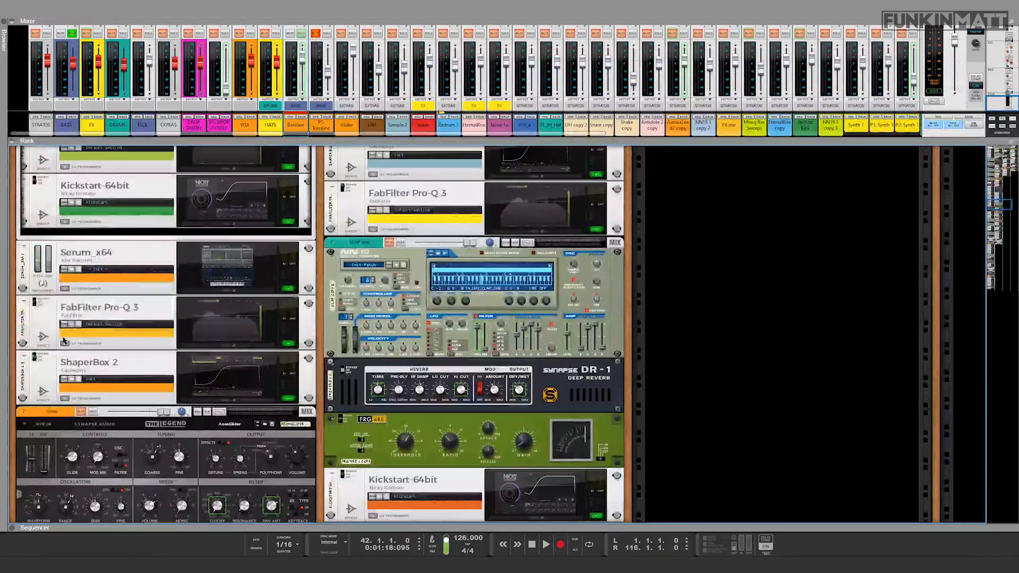
left_click(33, 333)
left_click(36, 359)
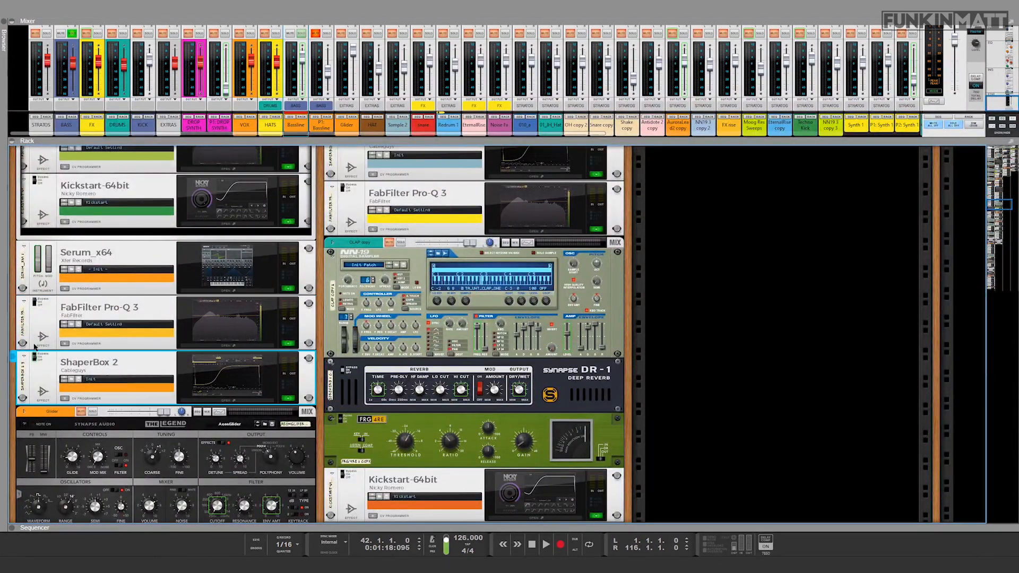
Step: Bring back the sequencer and audition the bassline from bar 42, reopening its Serum synth during playback
double_click(367, 528)
left_click(358, 306)
key("space")
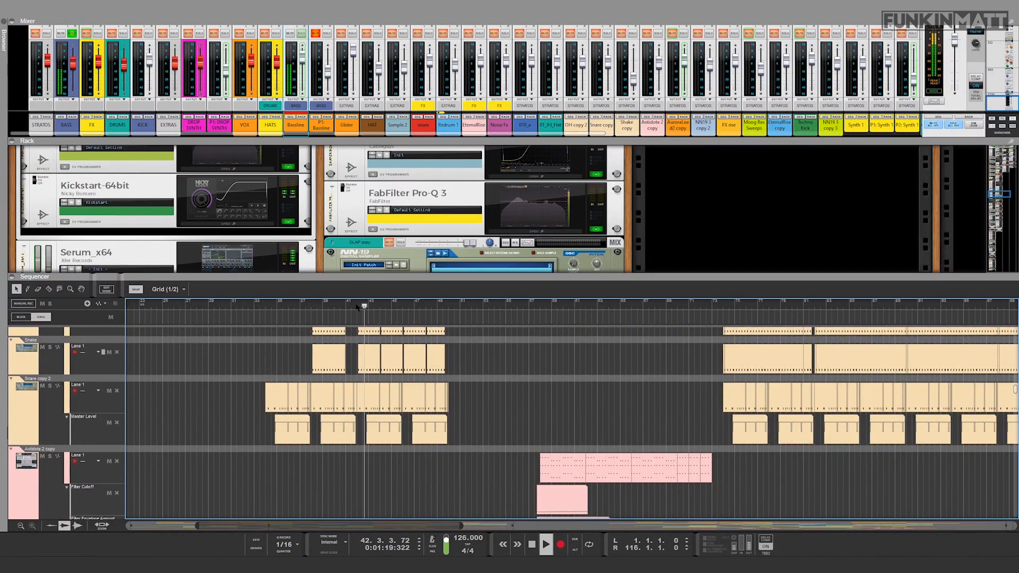
scroll(223, 213, "down", 2)
scroll(223, 213, "down", 1)
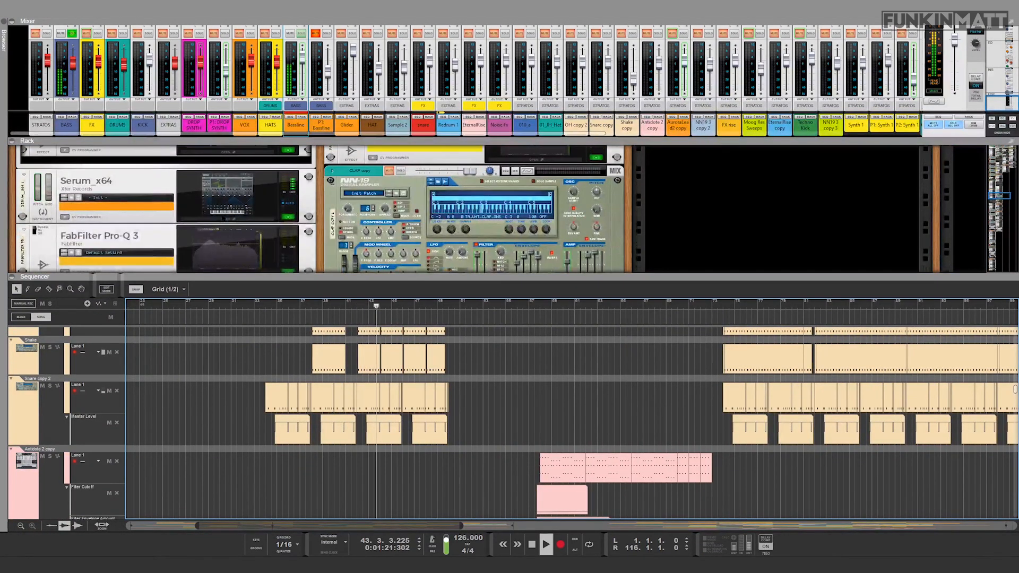
left_click(223, 214)
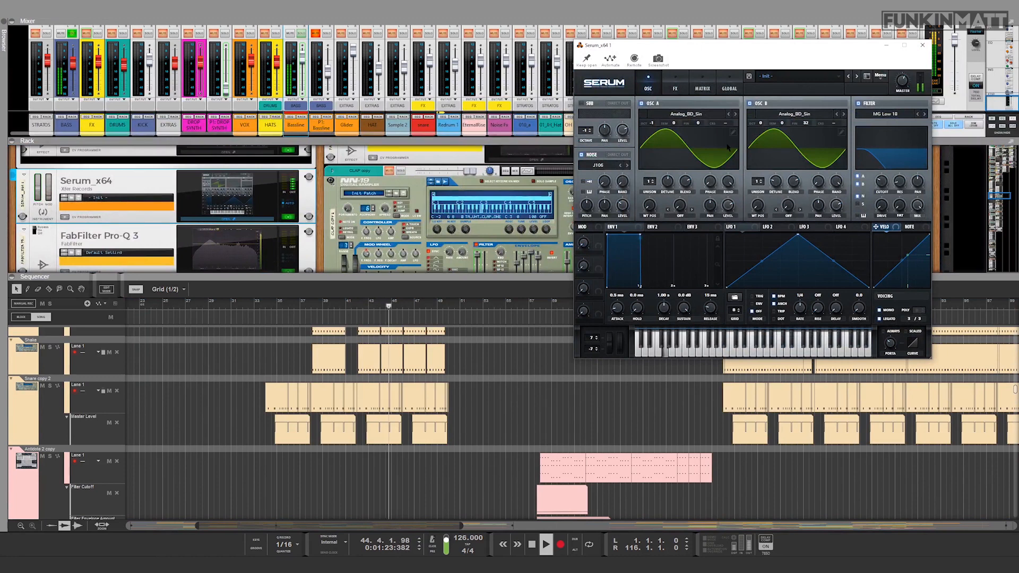
key("space")
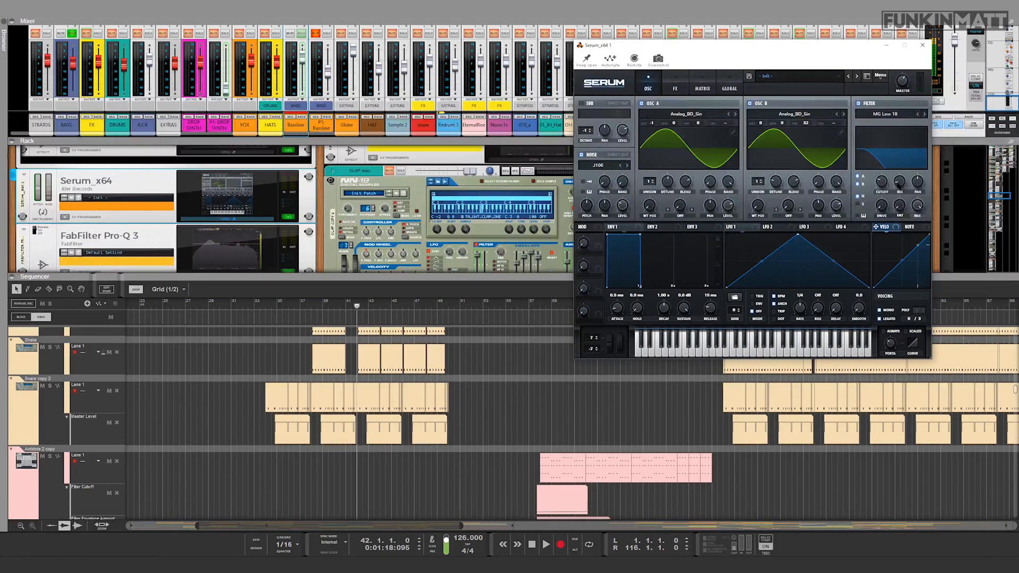
Step: Turn off oscillator B in Serum and audition the bassline with oscillator A alone
left_click_drag(753, 49, 713, 57)
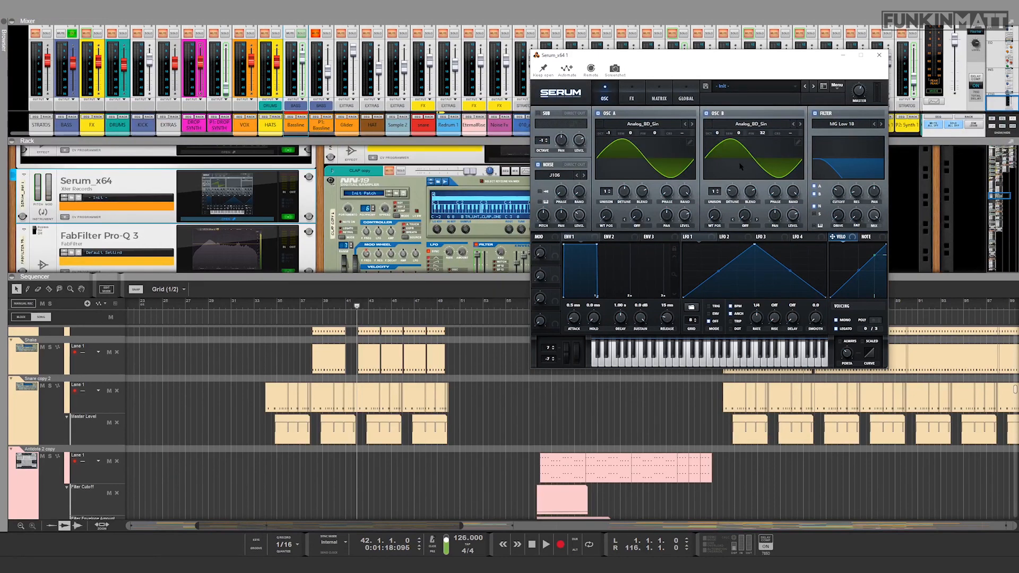
left_click(707, 114)
key("space")
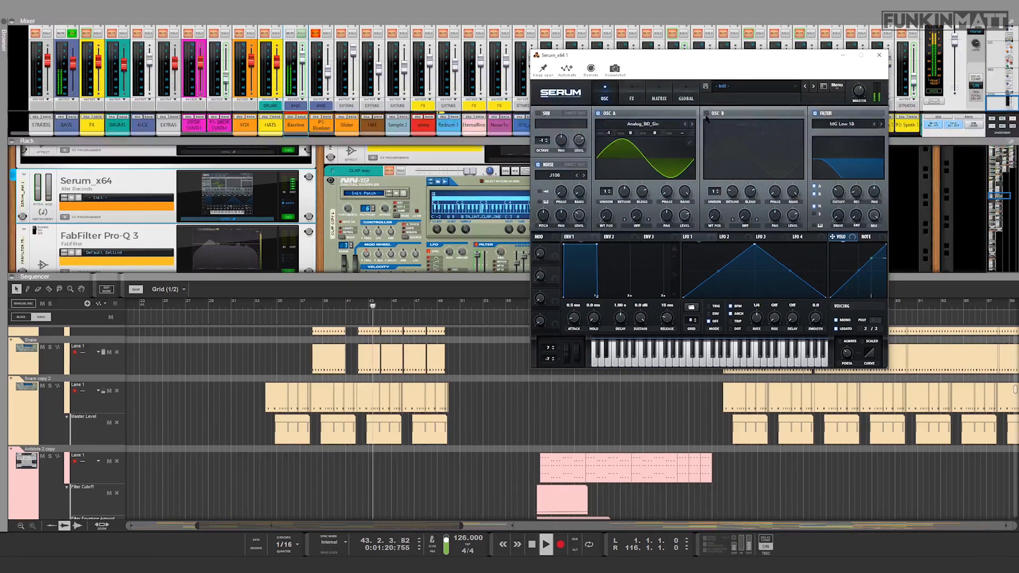
key("space")
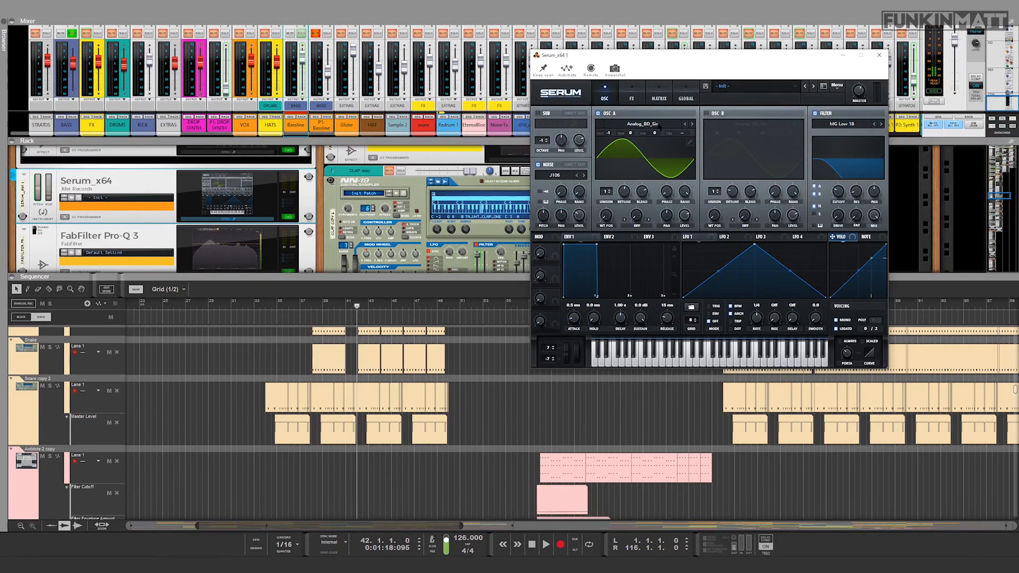
Step: Turn Serum's oscillator B back on and audition the bassline with both oscillators
left_click(707, 113)
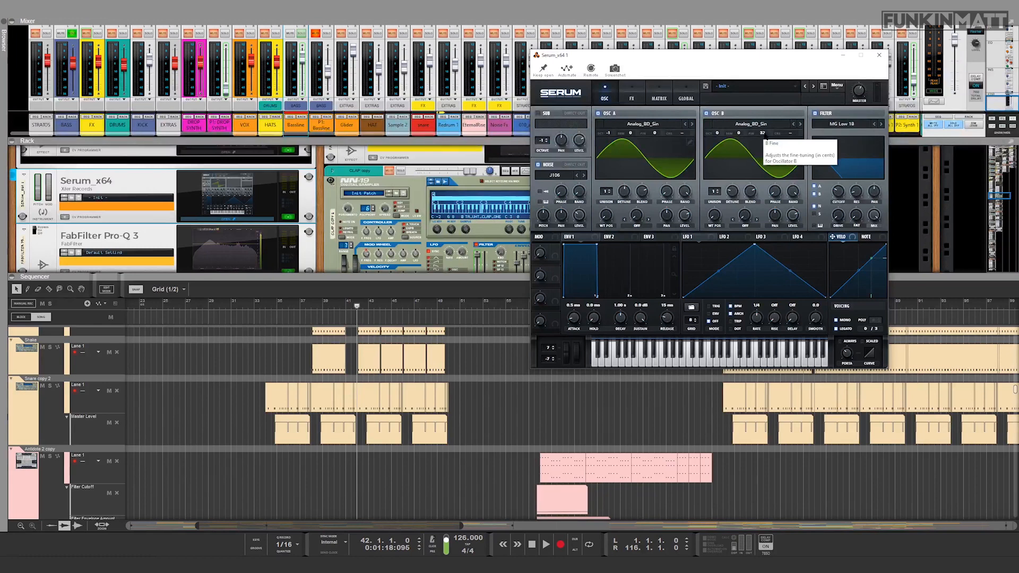
key("space")
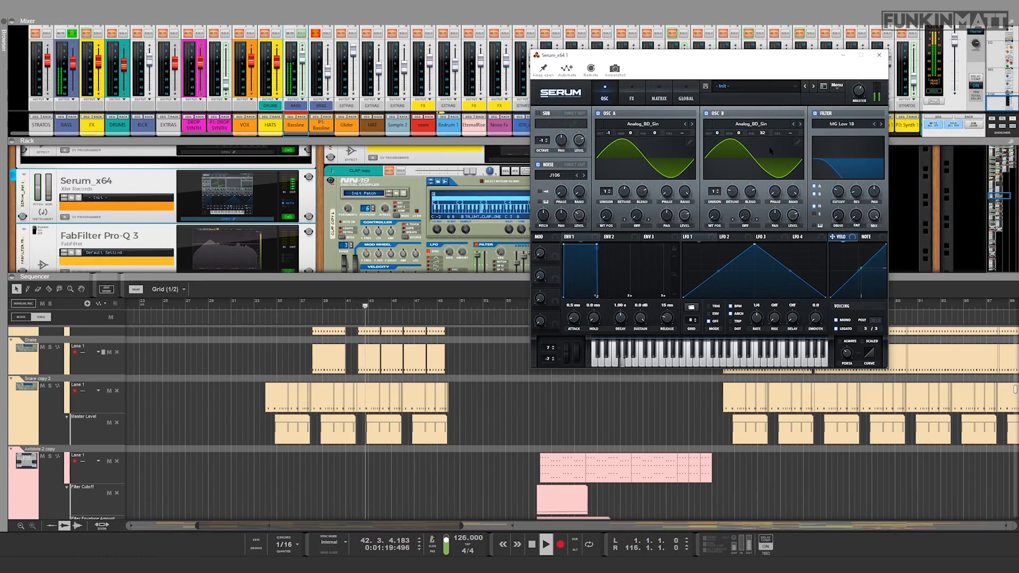
key("space")
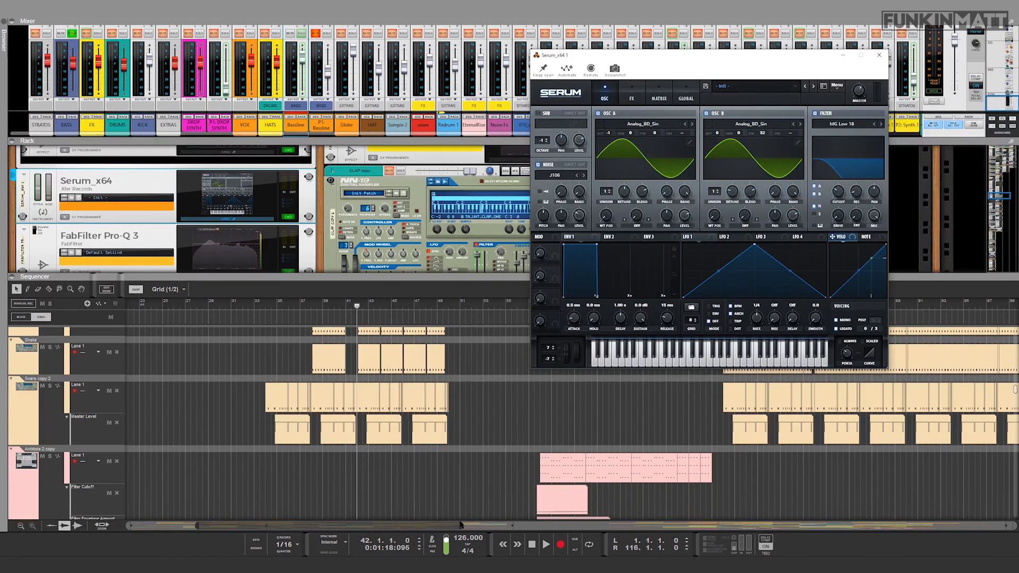
Step: Set the fine tuning of oscillator B to 0 cents in the bassline's Serum and audition the bassline from bar 42
scroll(352, 368, "down", 3)
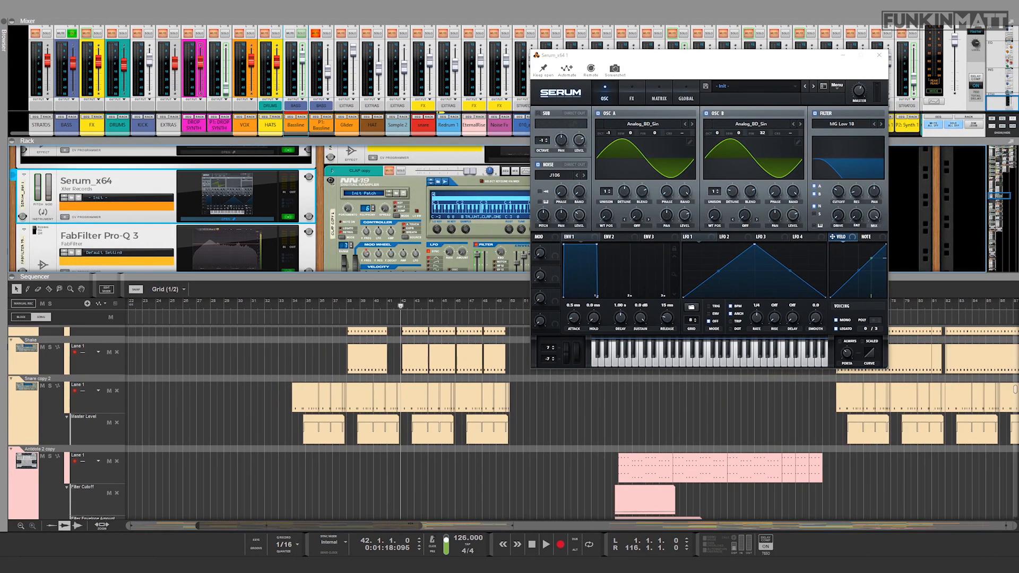
key("space")
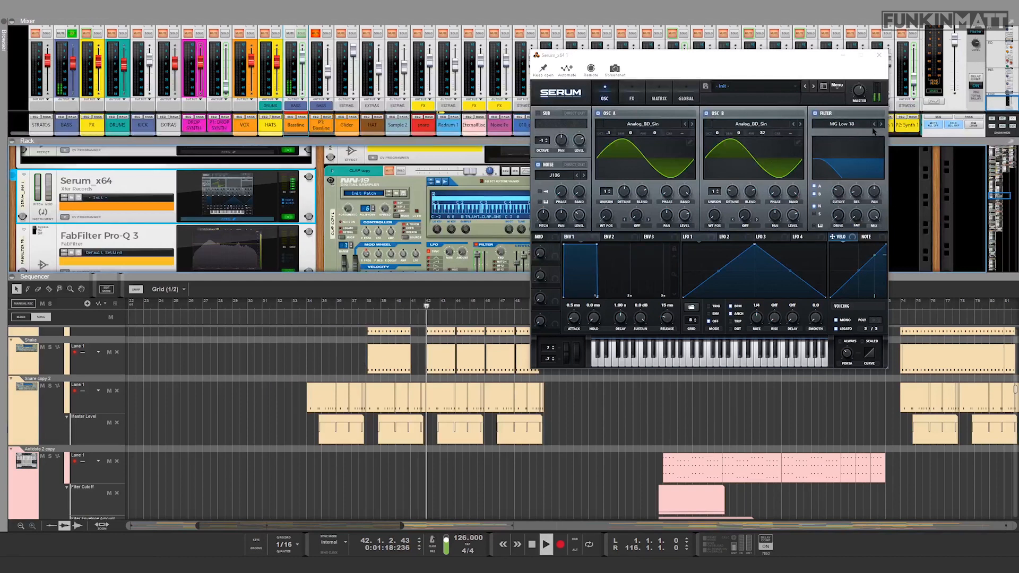
key("space")
left_click_drag(771, 133, 771, 154)
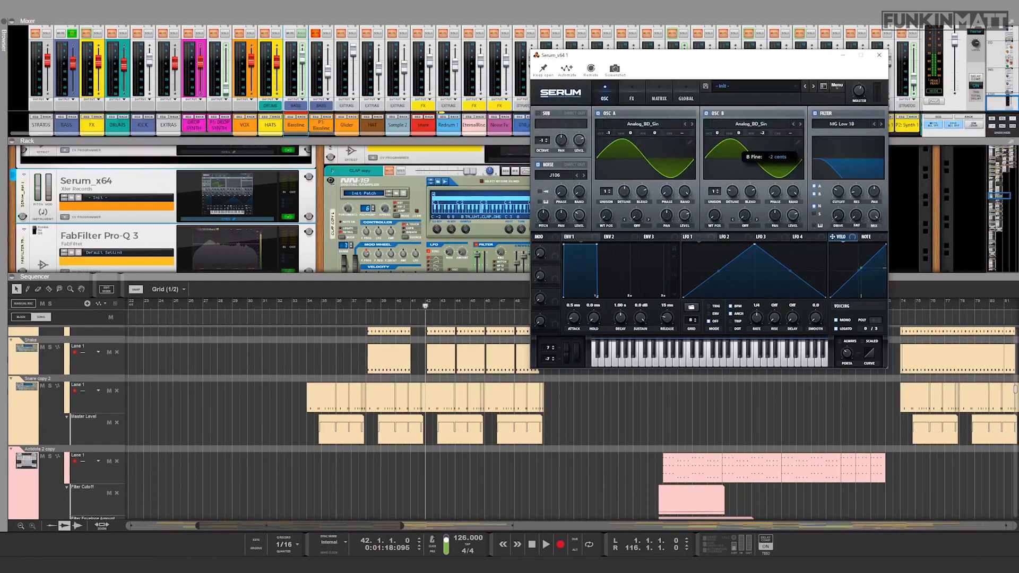
key("space")
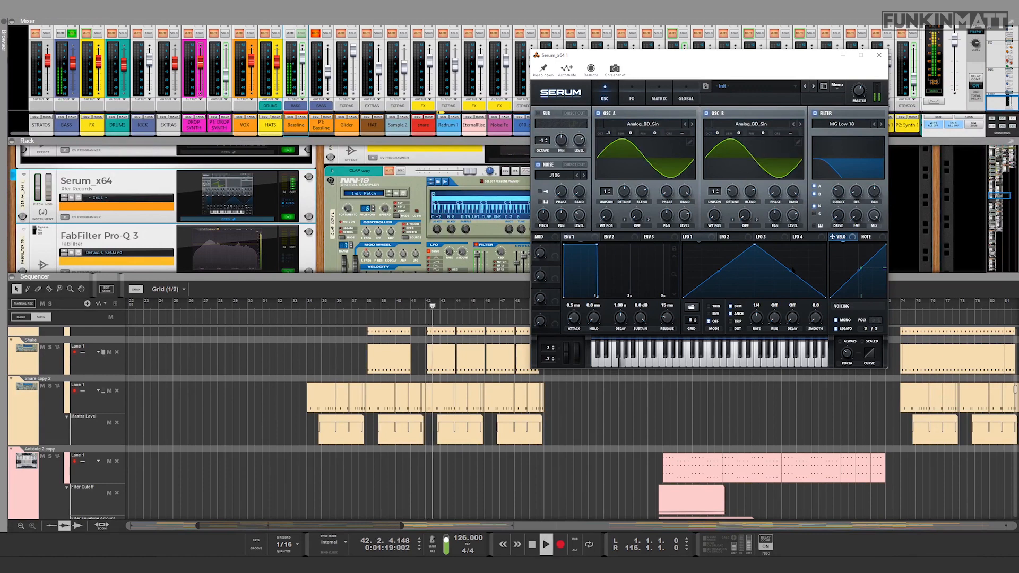
key("space")
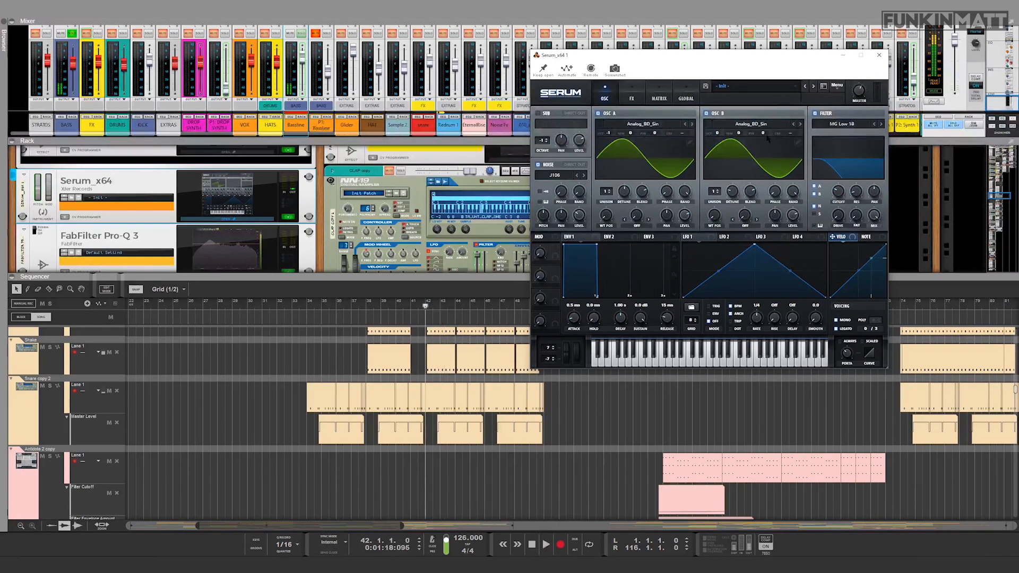
Step: Set Serum's oscillator B fine tuning to 31 cents, audition the detuned bassline, and close the synth window
left_click_drag(765, 136, 768, 133)
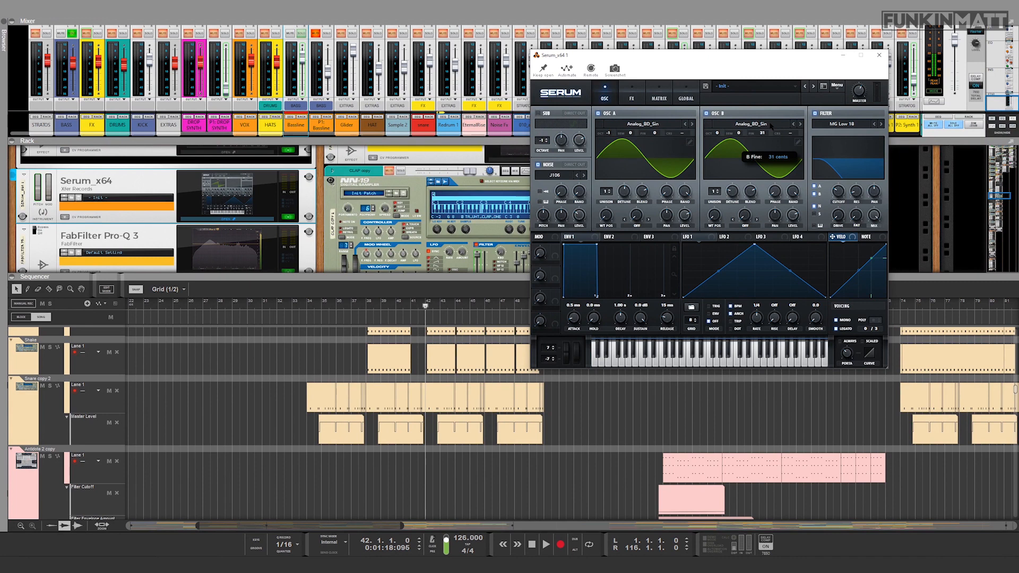
key("space")
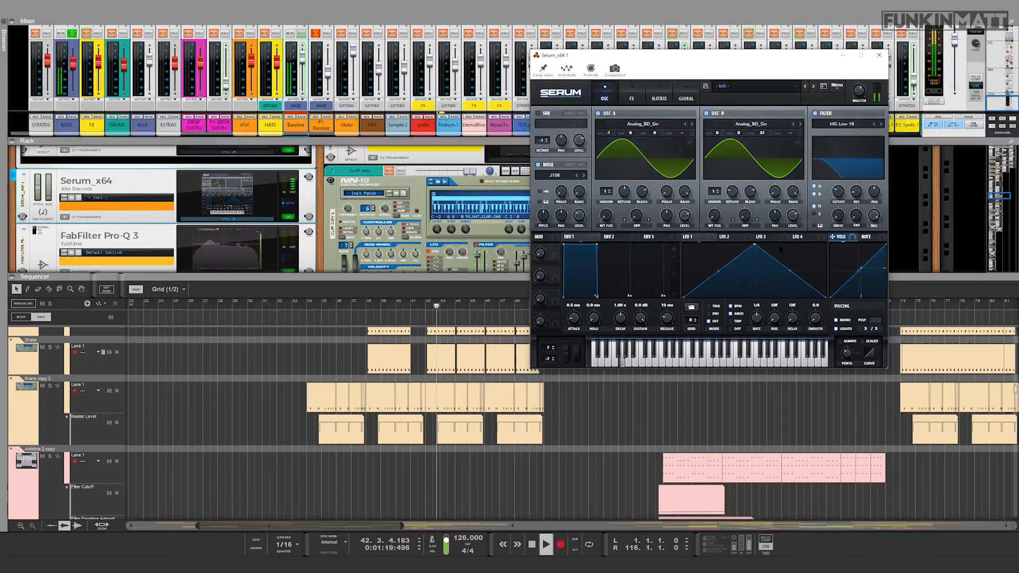
key("space")
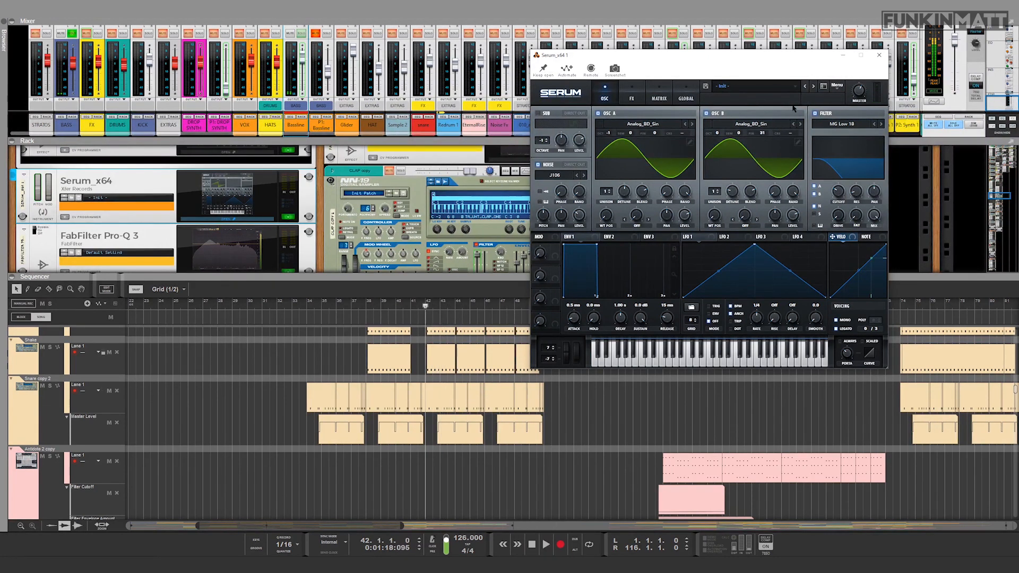
left_click(878, 55)
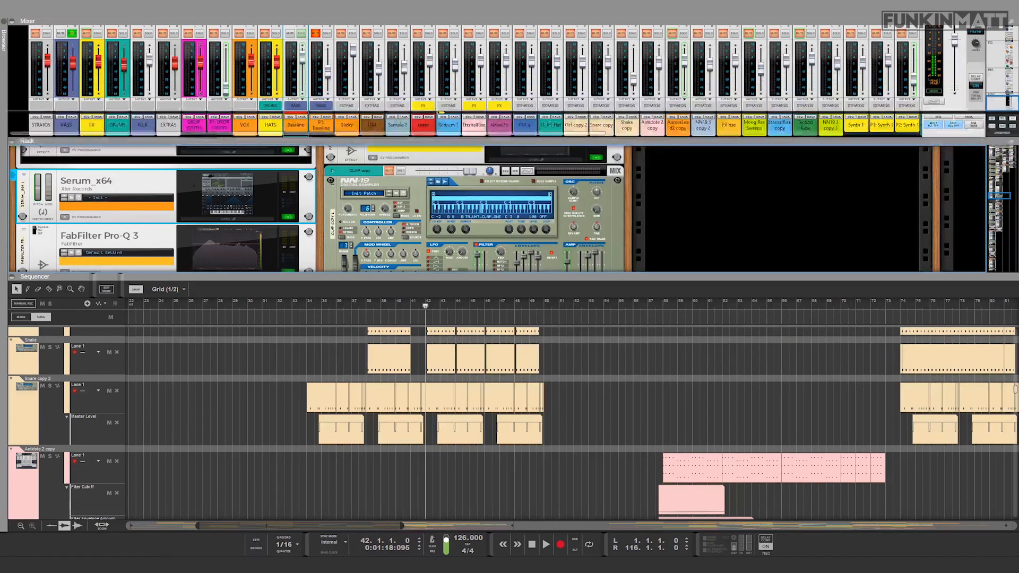
Step: Enlarge the rack area and open the FabFilter Pro-Q 3 directly below the bassline's Serum synth
left_click_drag(241, 276, 225, 356)
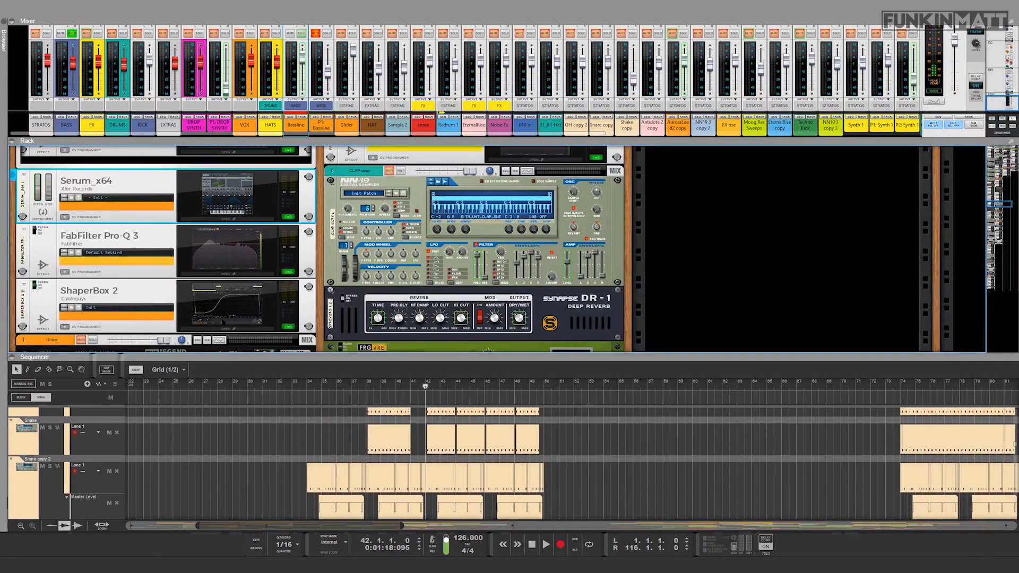
scroll(159, 318, "down", 1)
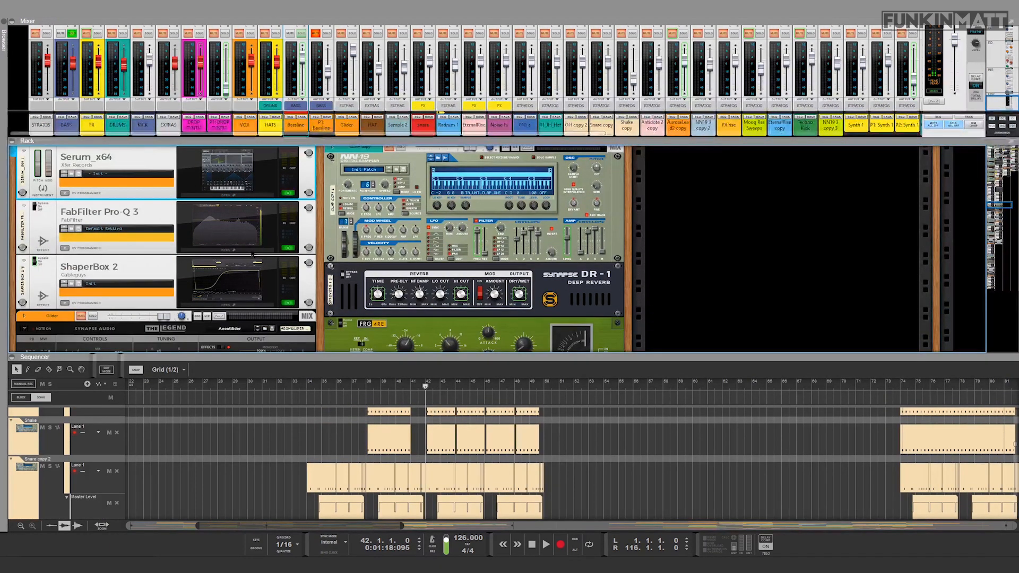
scroll(112, 228, "up", 1)
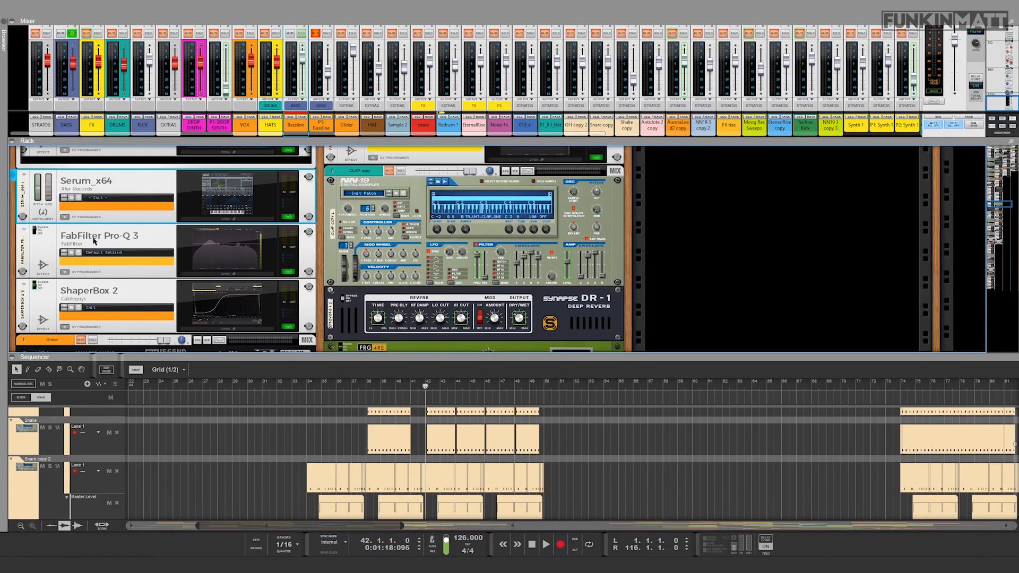
left_click(210, 274)
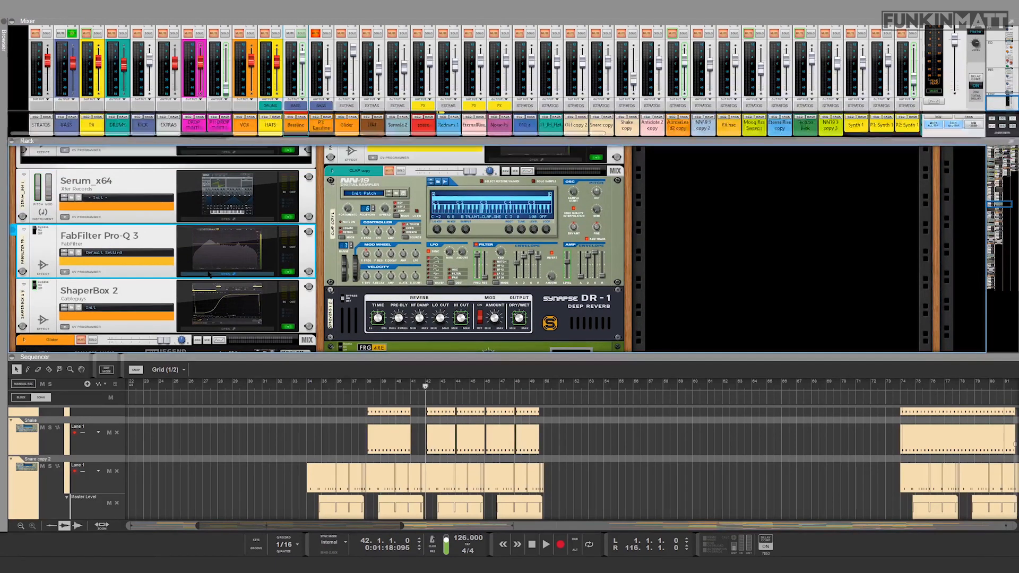
left_click_drag(177, 30, 378, 61)
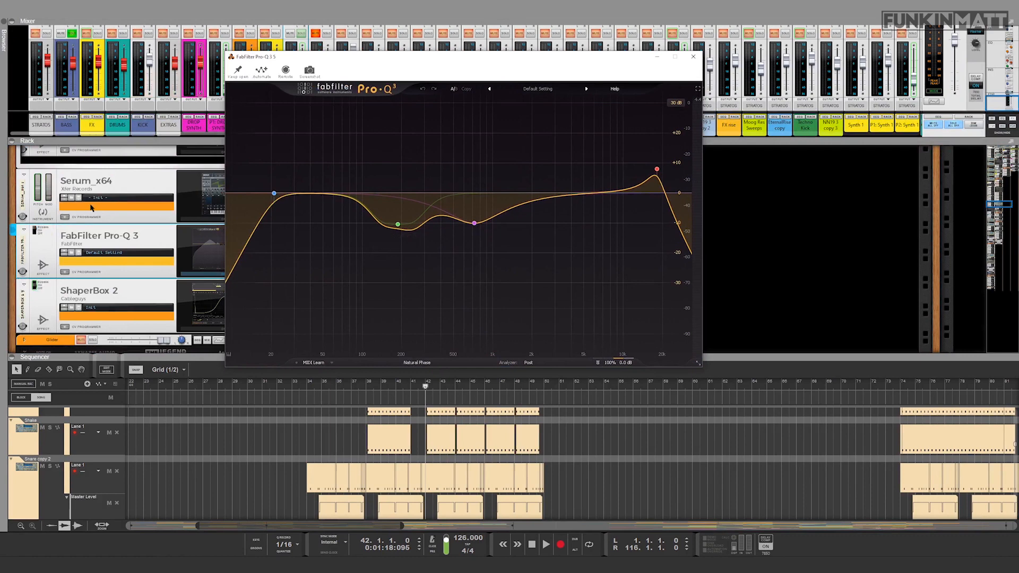
Step: Take the bassline's Pro-Q 3 out of bypass and audition the equalized bassline from bar 42
left_click(37, 232)
key("space")
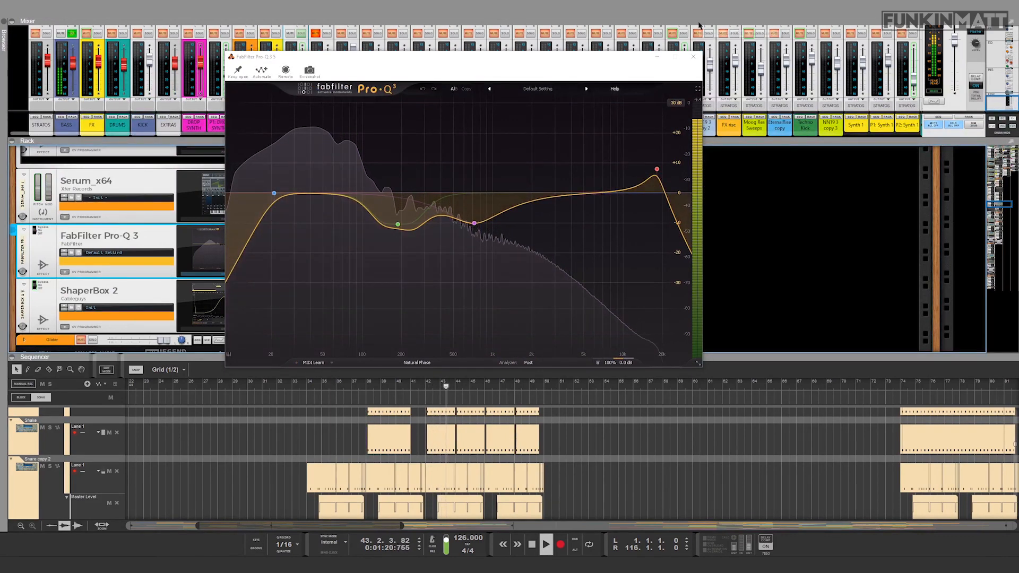
key("space")
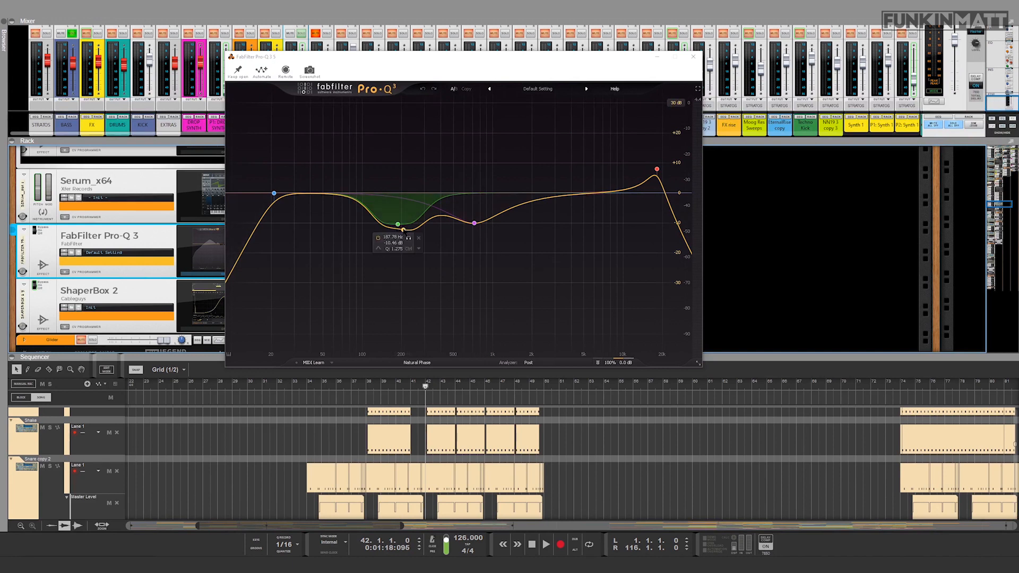
Step: Audition the bassline from bar 42 with only the green 187.78 Hz band of Pro-Q 3 soloed
key("space")
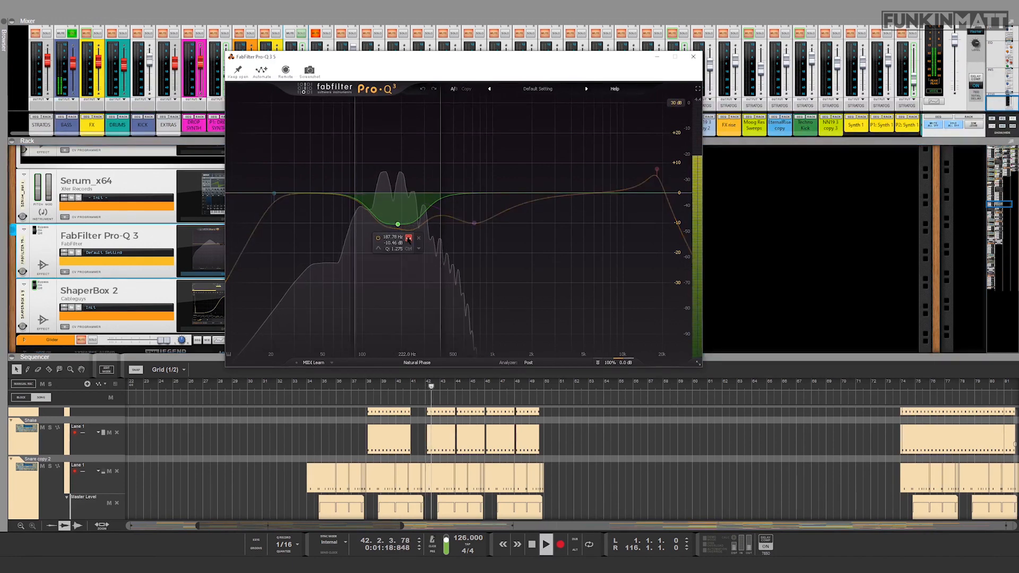
left_click(409, 239)
key("space")
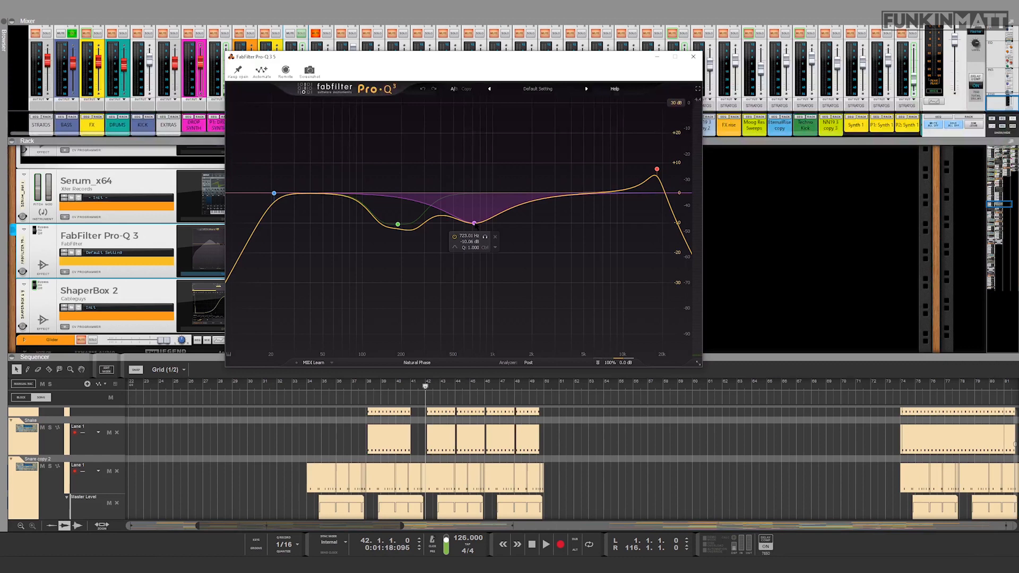
Step: Solo the purple midrange cut band in Pro-Q 3 and audition the bassline through it
left_click(485, 238)
key("space")
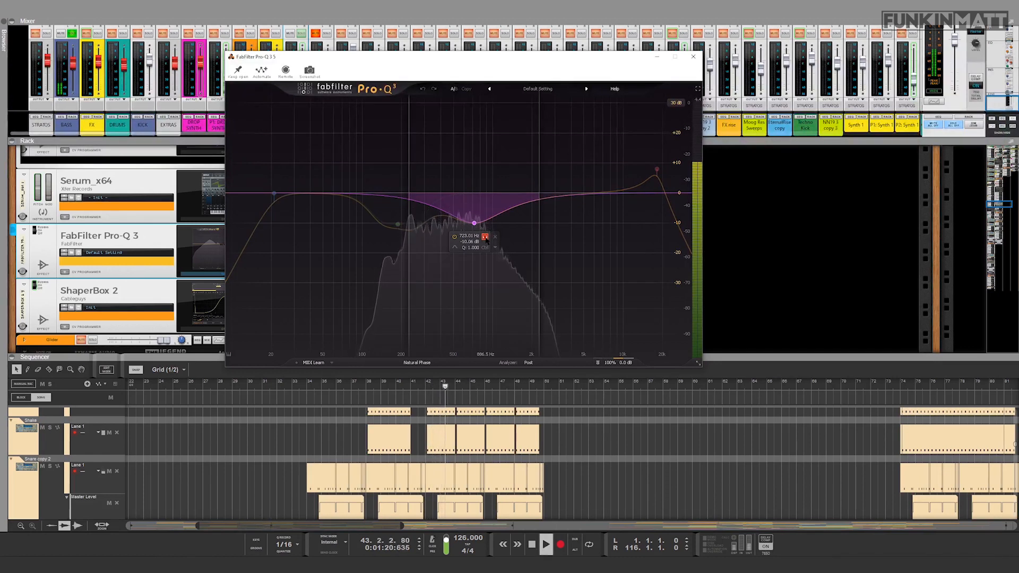
key("space")
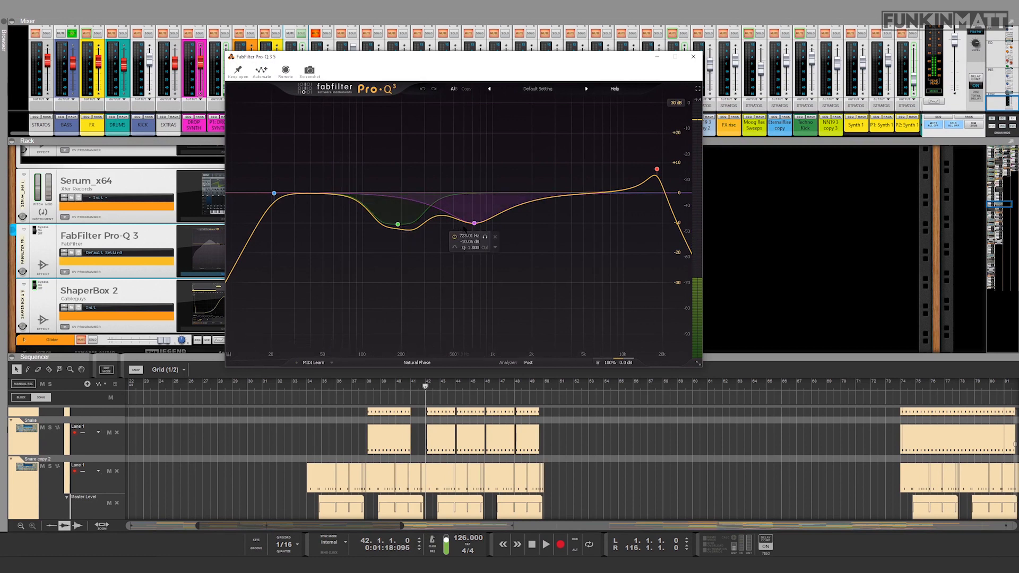
Step: Compare the bassline with Pro-Q 3's green and purple cut bands disabled and re-enabled, then close the equalizer
left_click(454, 237)
left_click(378, 238)
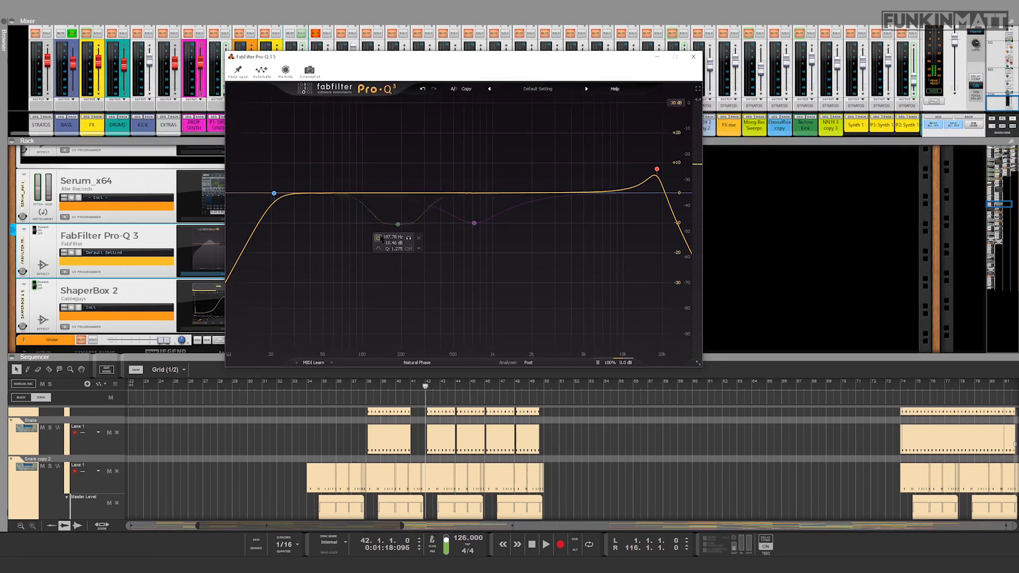
key("space")
left_click(378, 237)
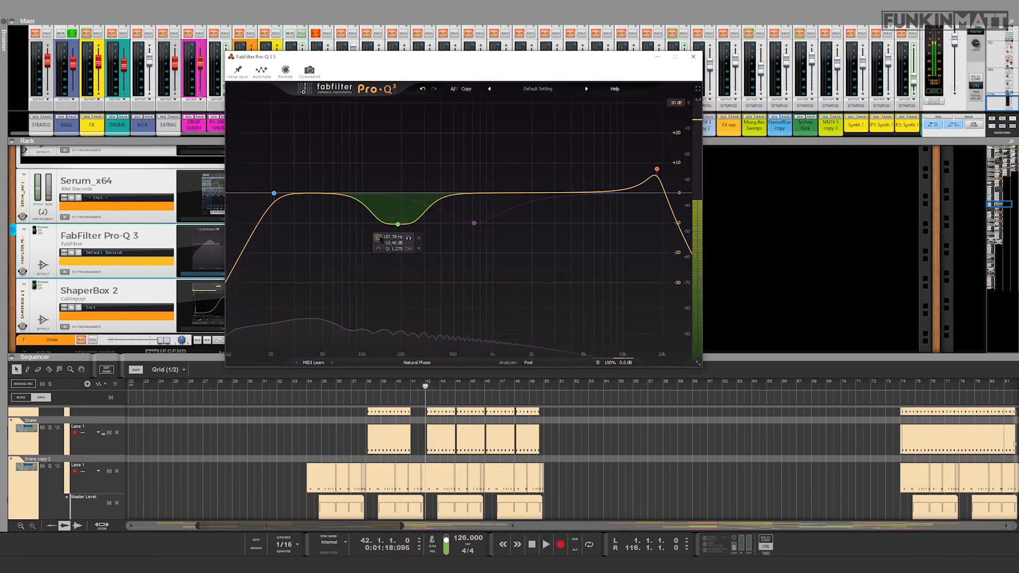
left_click(454, 237)
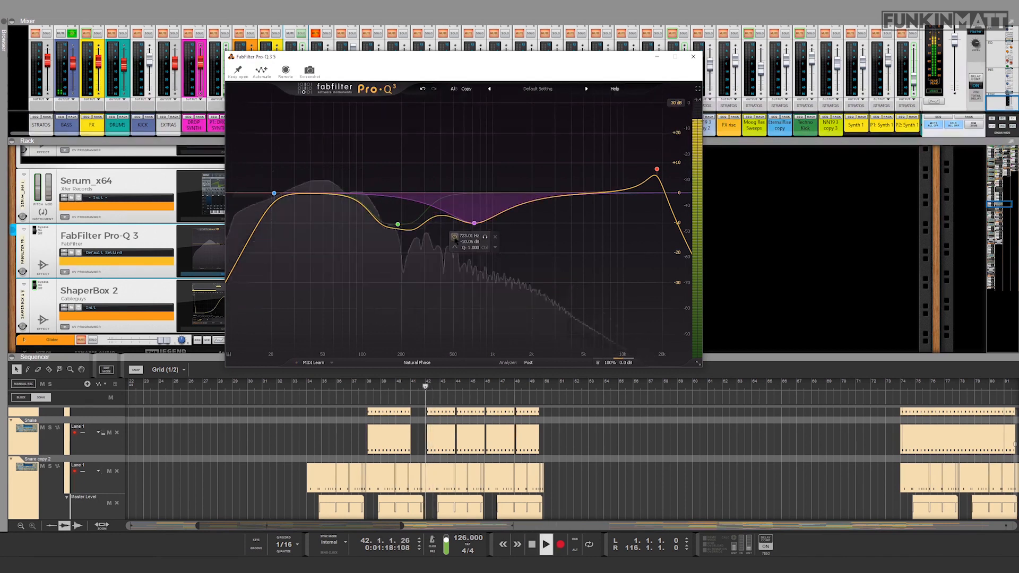
key("space")
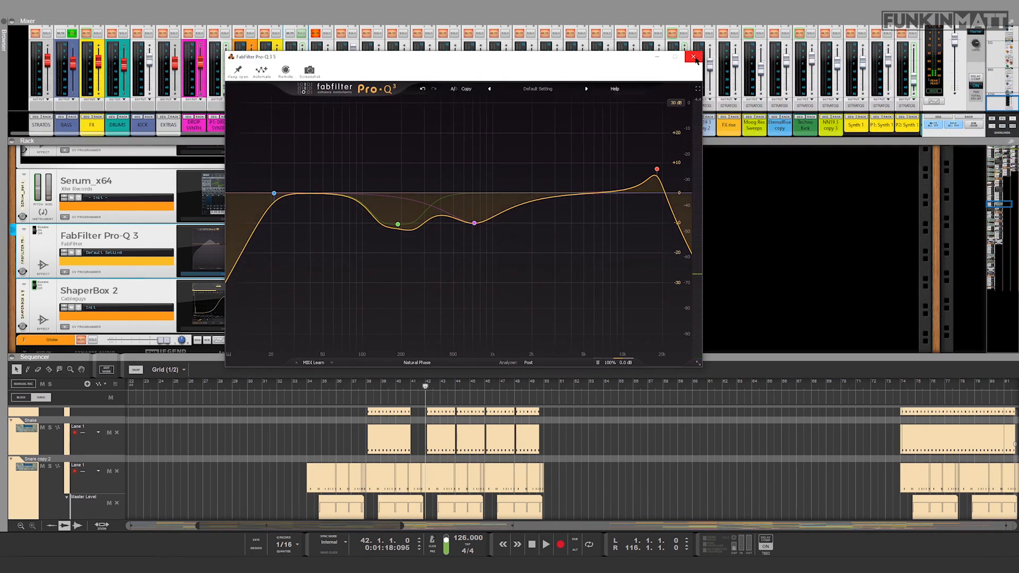
left_click(694, 58)
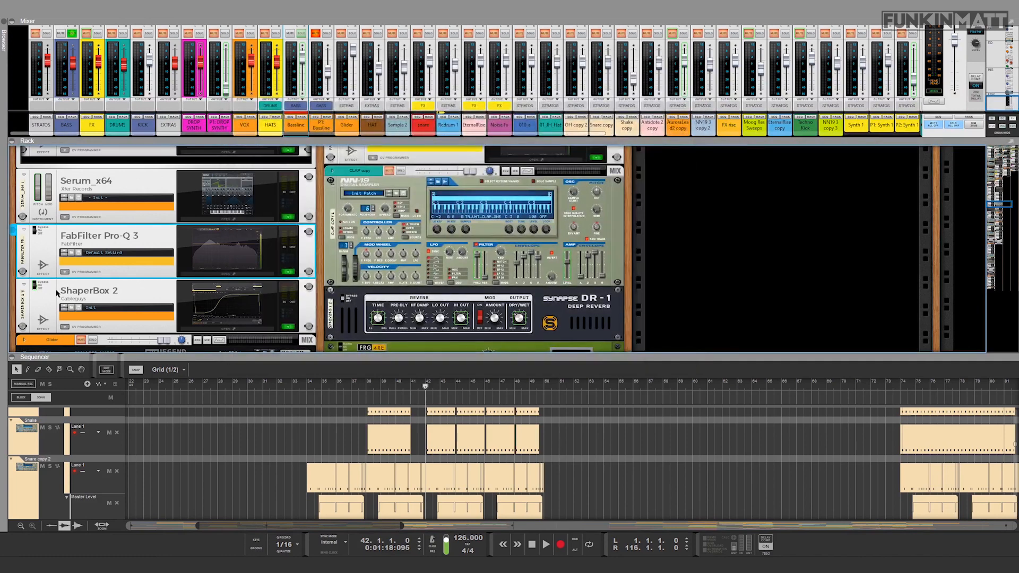
Step: Open the bassline's ShaperBox 2 and inspect the volume curves of its low, mid and high bands
left_click(257, 331)
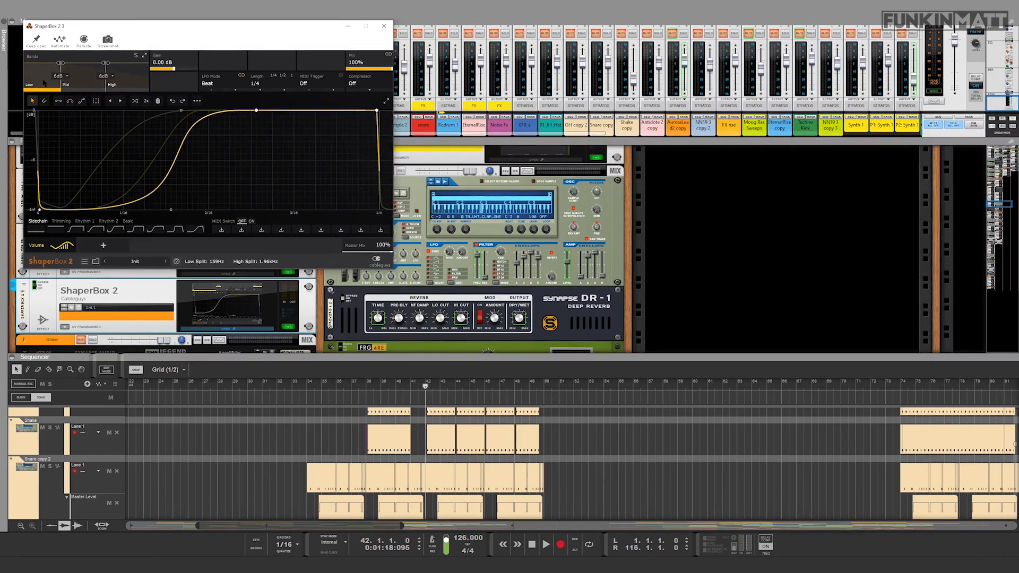
left_click(87, 77)
left_click(121, 75)
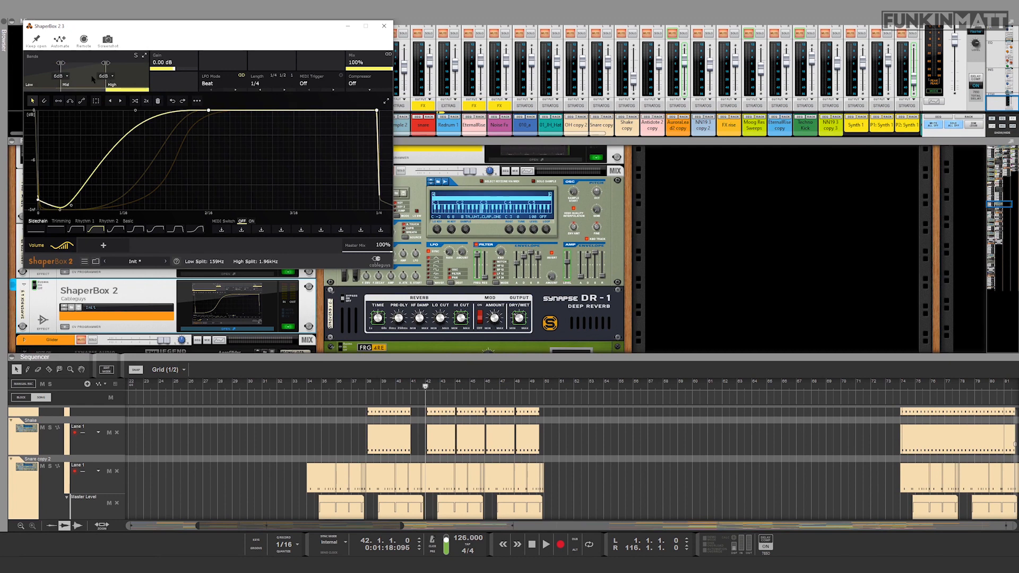
left_click(46, 75)
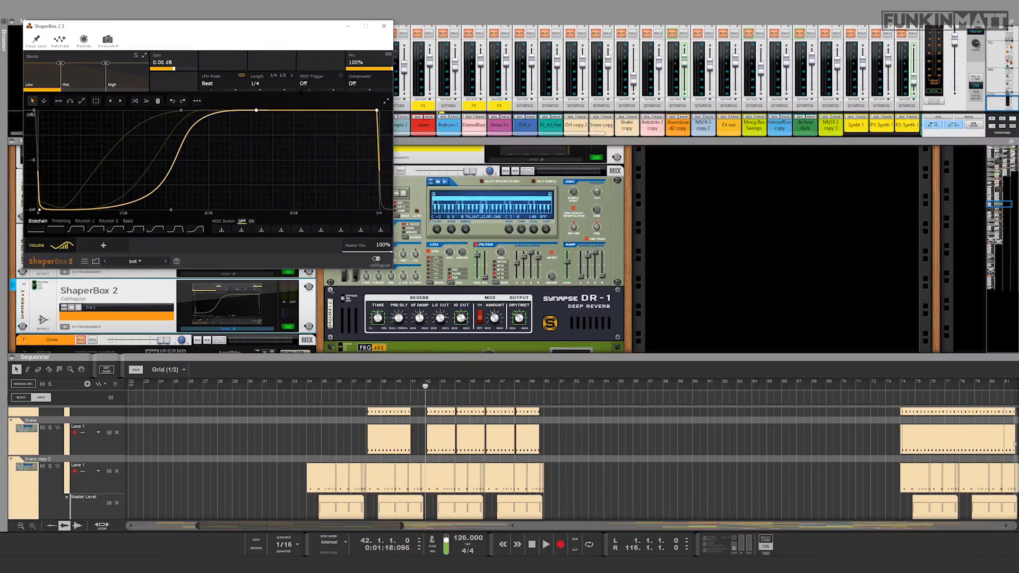
left_click(126, 75)
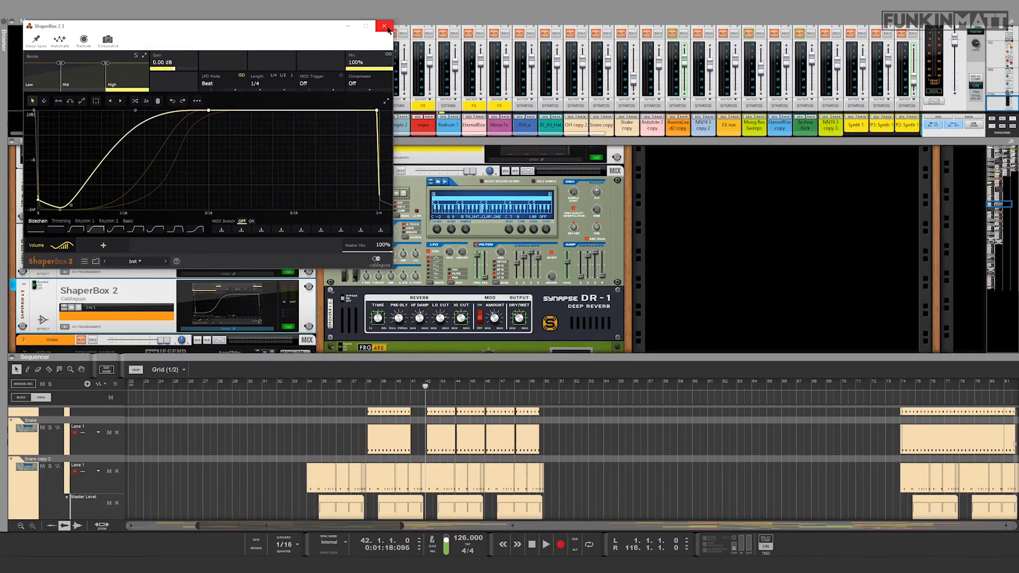
left_click(384, 26)
Step: Re-enable the Bassline mix channel's insert effects and compare the bassline with them active and bypassed
scroll(185, 274, "up", 3)
scroll(185, 274, "up", 10)
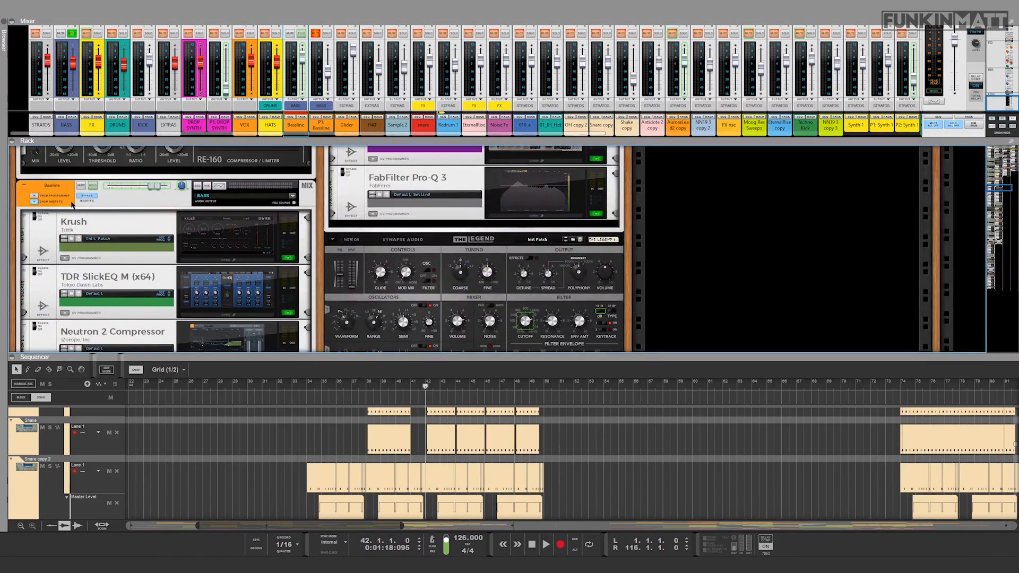
scroll(60, 283, "down", 10)
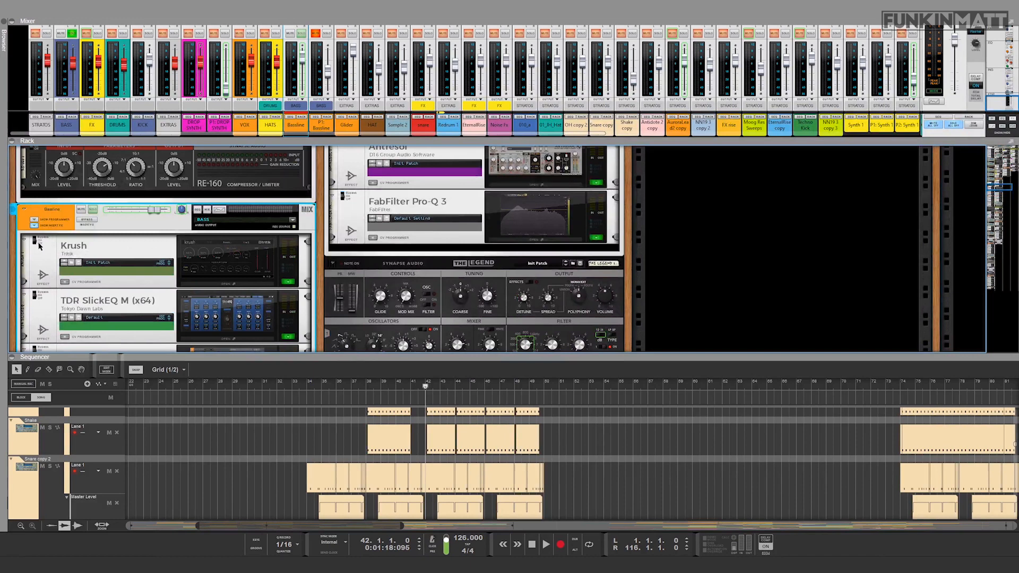
key("space")
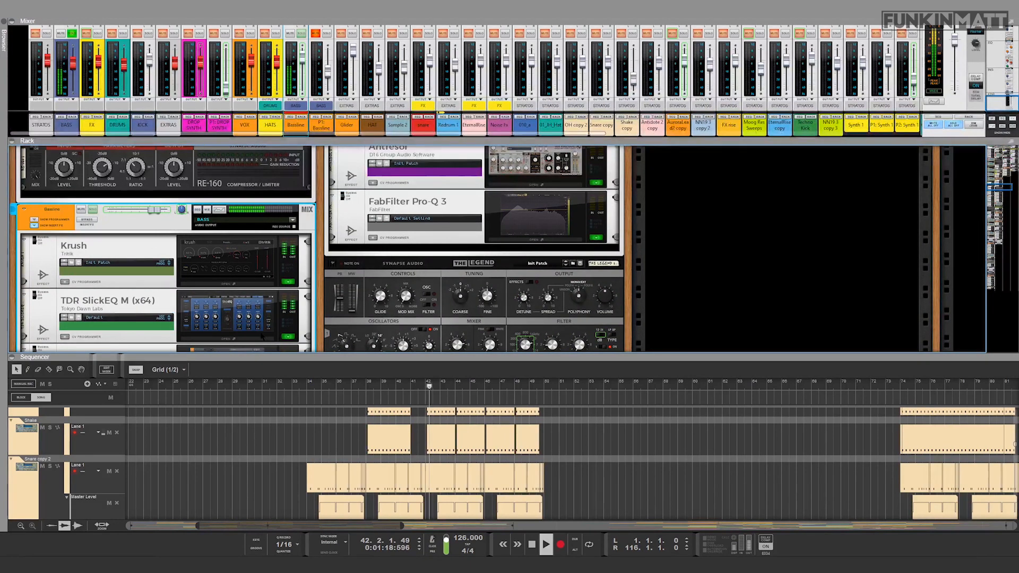
scroll(259, 325, "down", 3)
scroll(259, 325, "up", 1)
key("space")
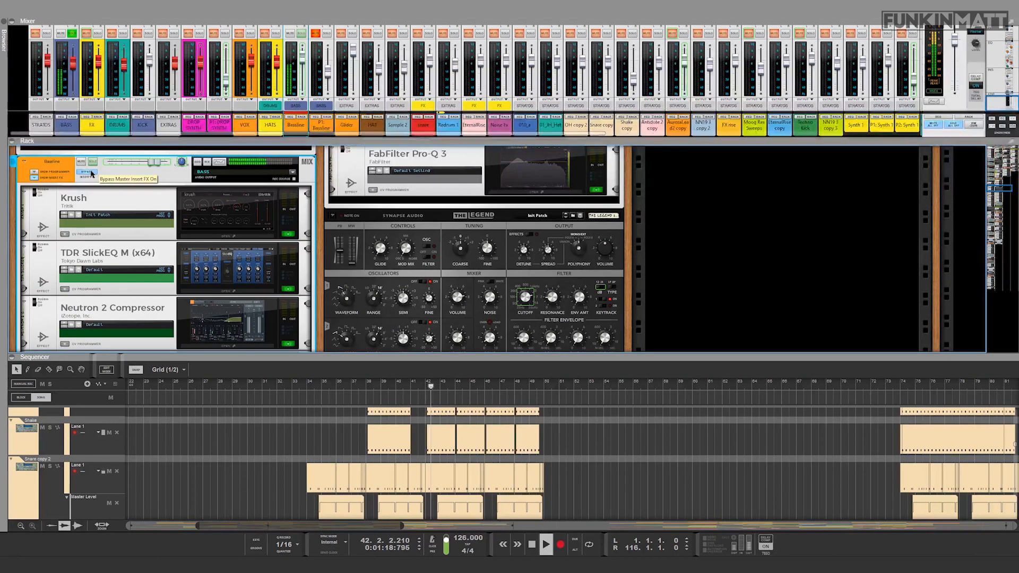
left_click(92, 173)
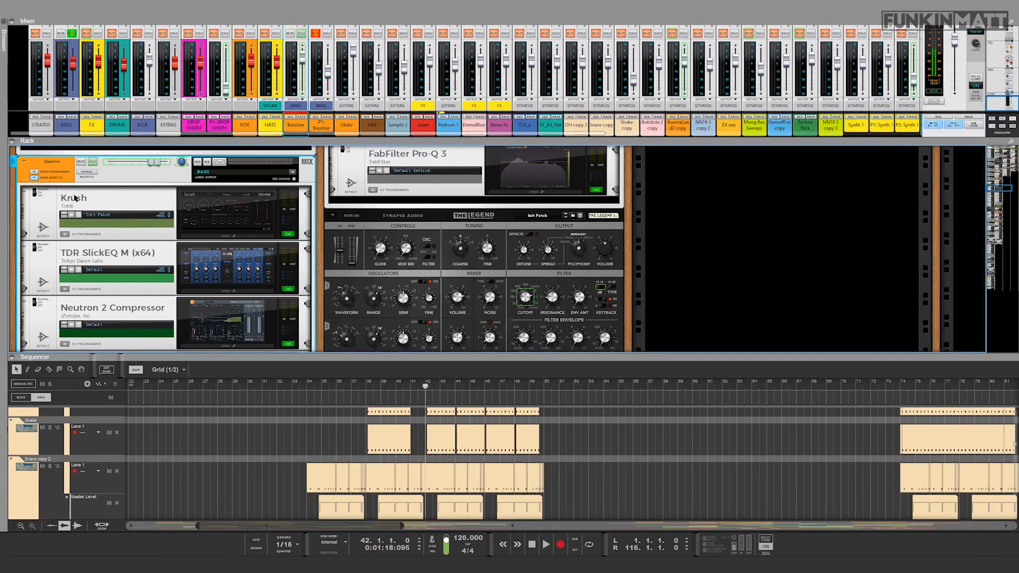
Step: Open the TDR SlickEQ M equalizer in the Bassline mix channel's insert effects
scroll(74, 198, "down", 2)
double_click(209, 239)
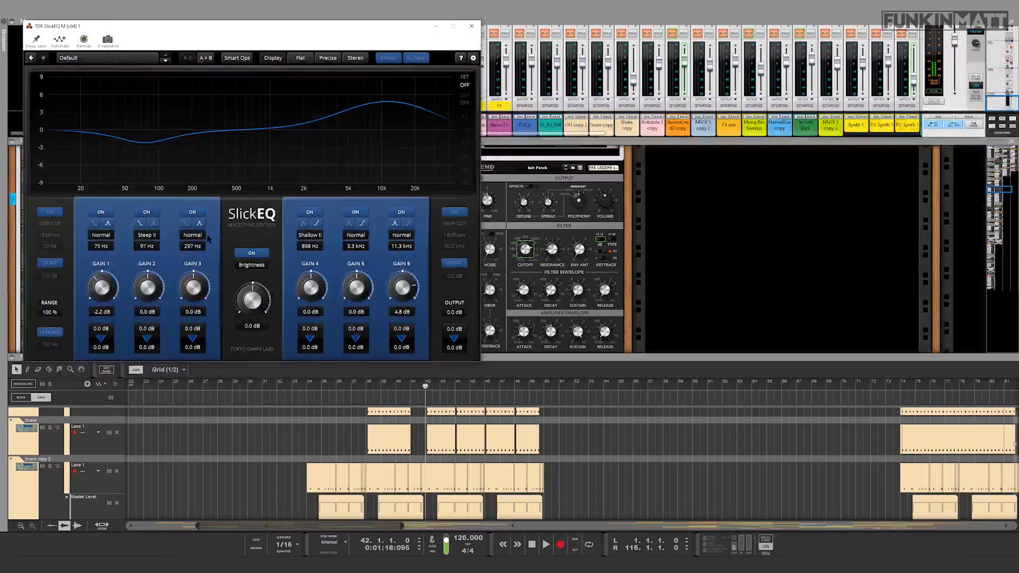
Step: Audition the bassline with the TDR SlickEQ M settings in view and close the equalizer
key("space")
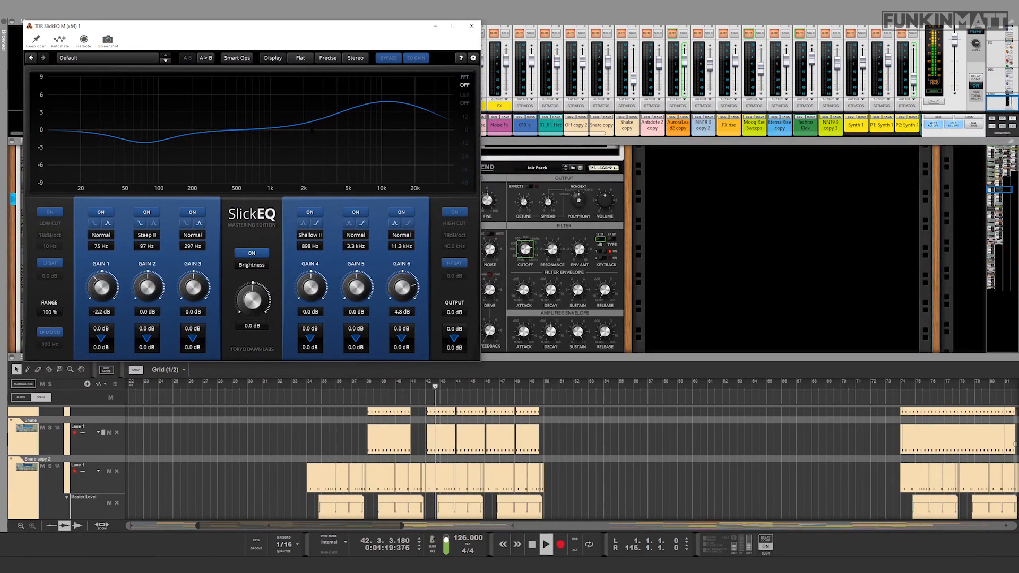
key("space")
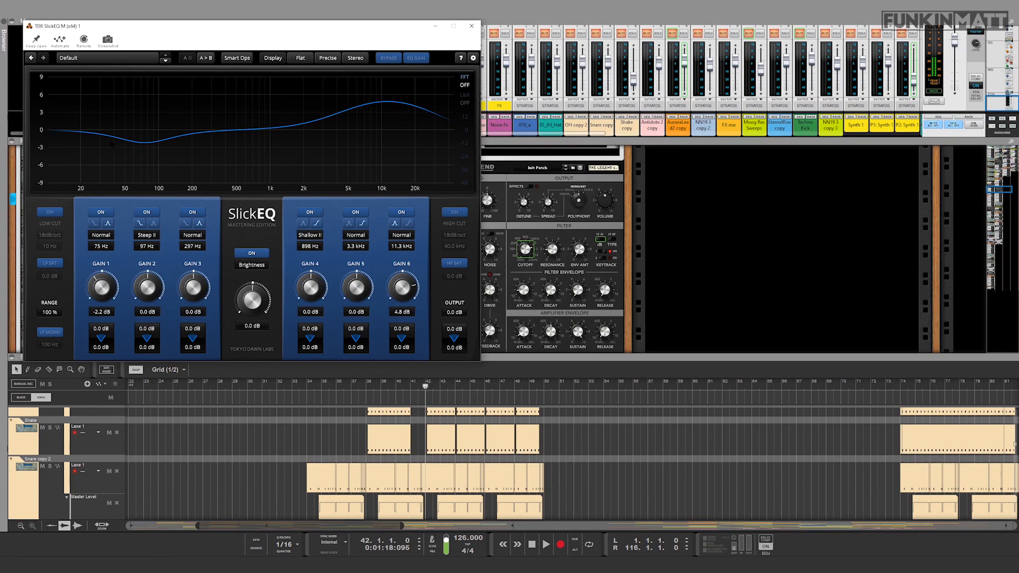
left_click(471, 25)
Step: Inspect the Bassline channel's Neutron 2 Compressor during playback and close its window
scroll(234, 229, "down", 3)
left_click(235, 229)
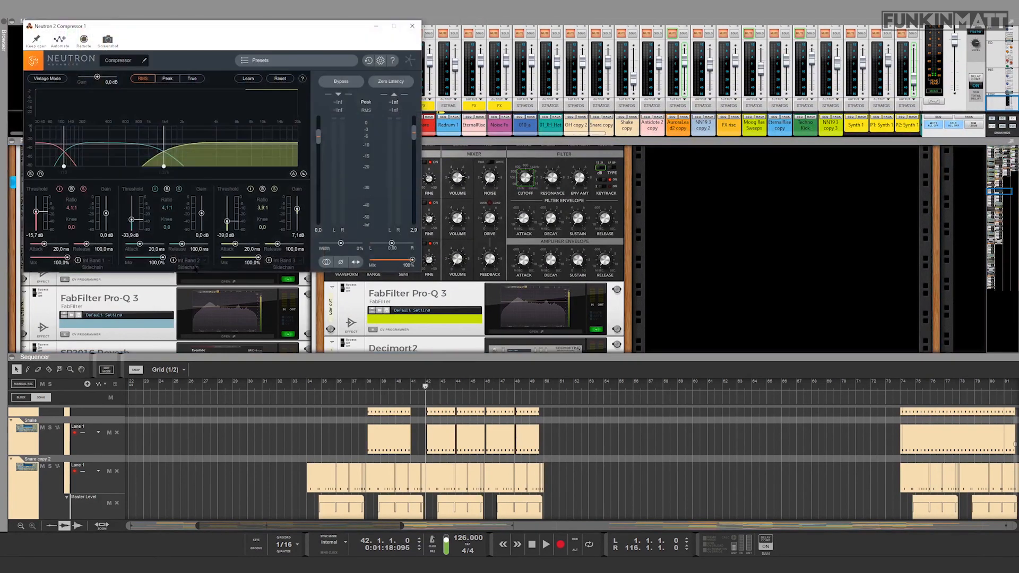
key("space")
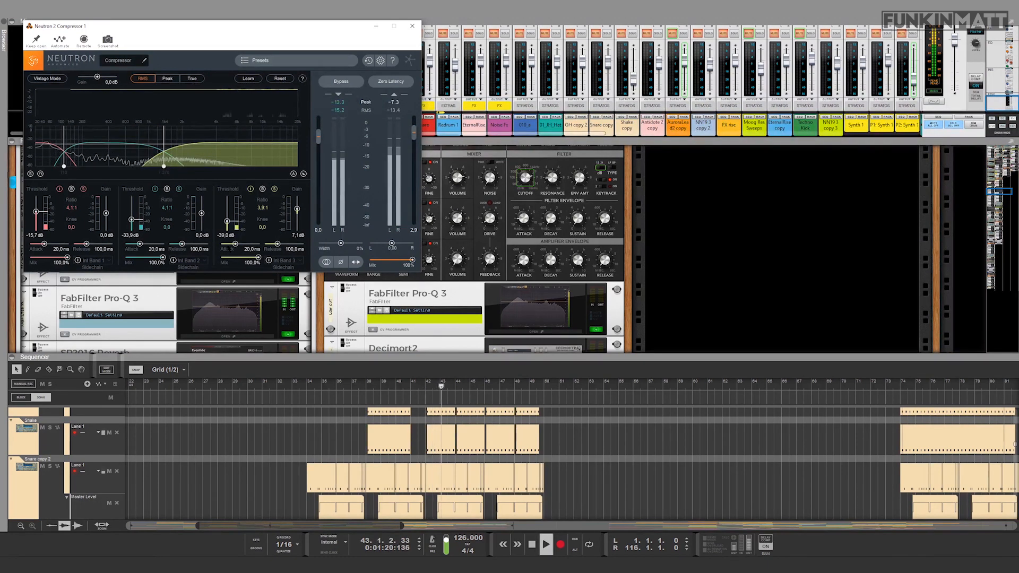
key("space")
left_click(412, 25)
Step: Play the bassline to compare it with the Neutron 2 Compressor bypassed and active
scroll(132, 242, "up", 1)
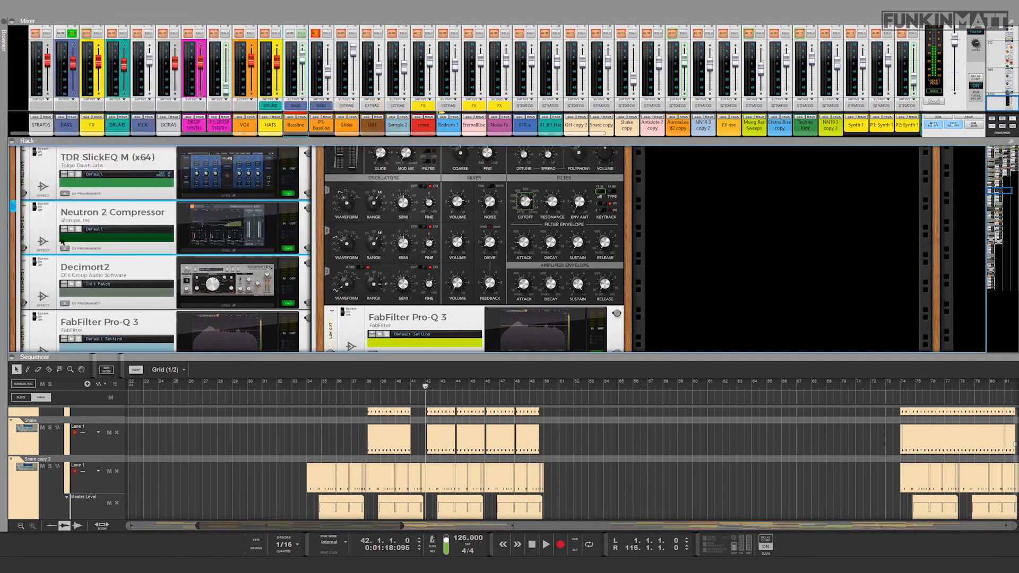
key("space")
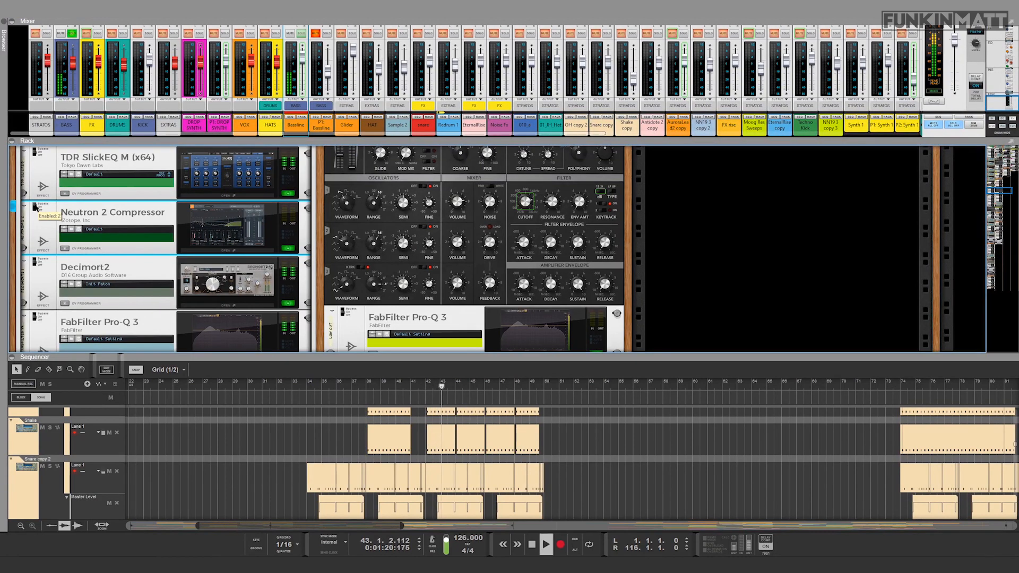
scroll(159, 238, "down", 2)
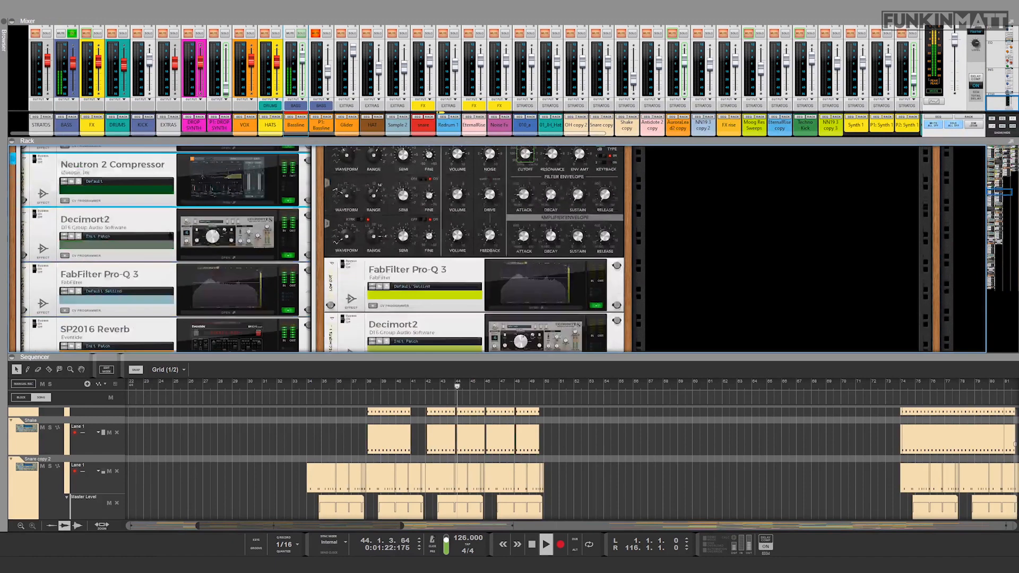
key("space")
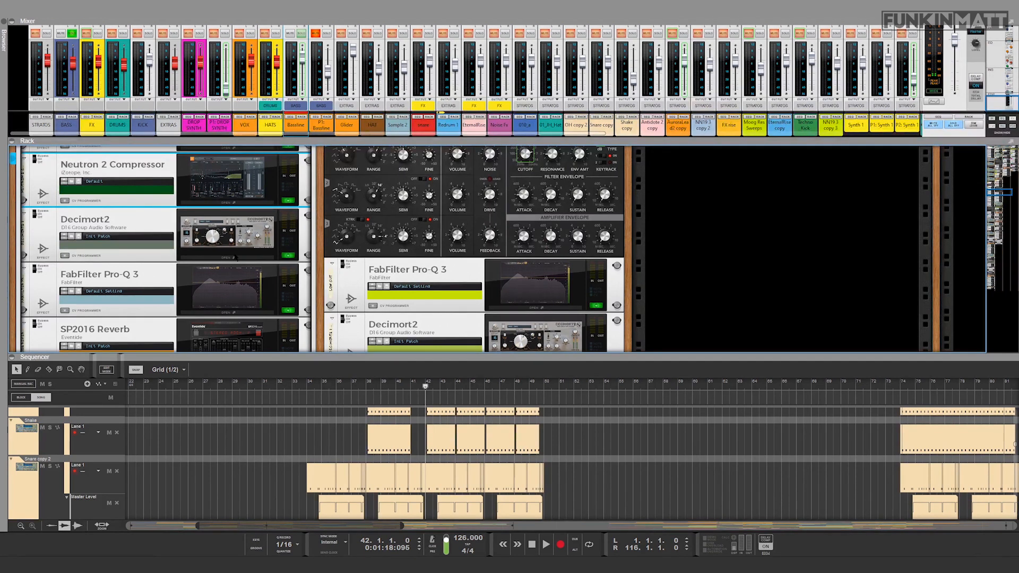
Step: Compare the bassline with the Bassline channel's Decimort2 insert effect switched off and on during playback
scroll(321, 250, "down", 2)
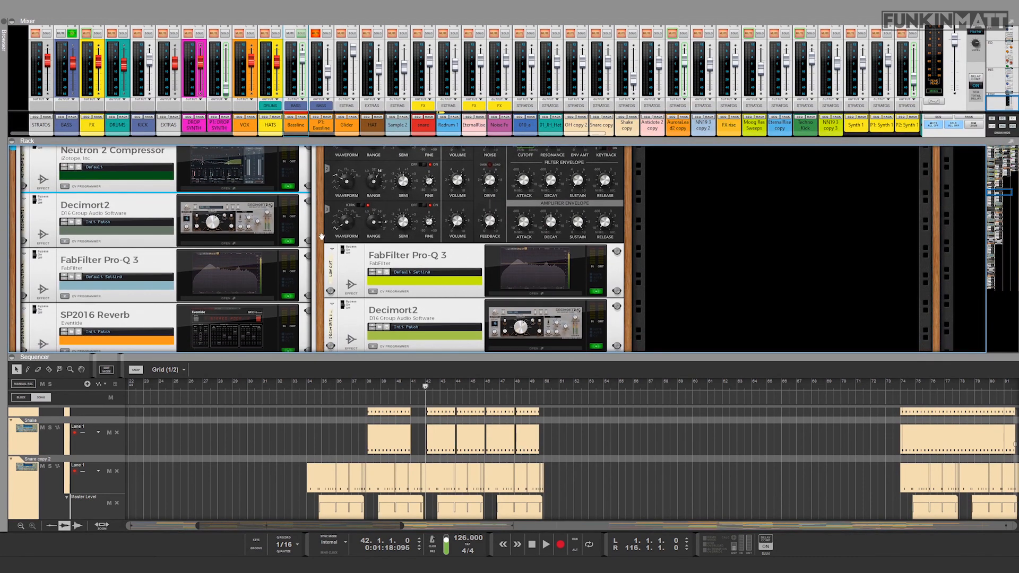
scroll(321, 234, "down", 1)
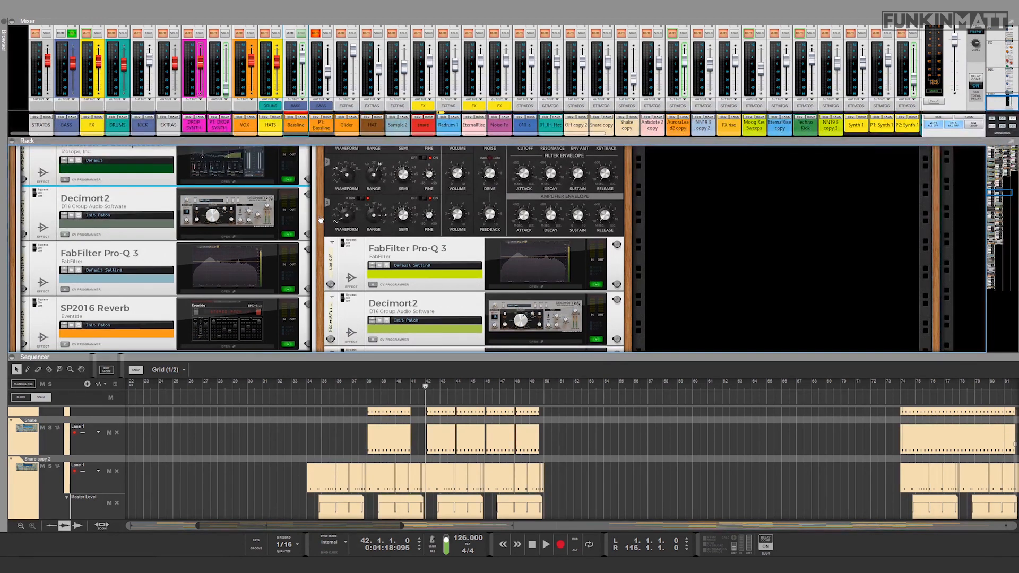
scroll(148, 272, "up", 7)
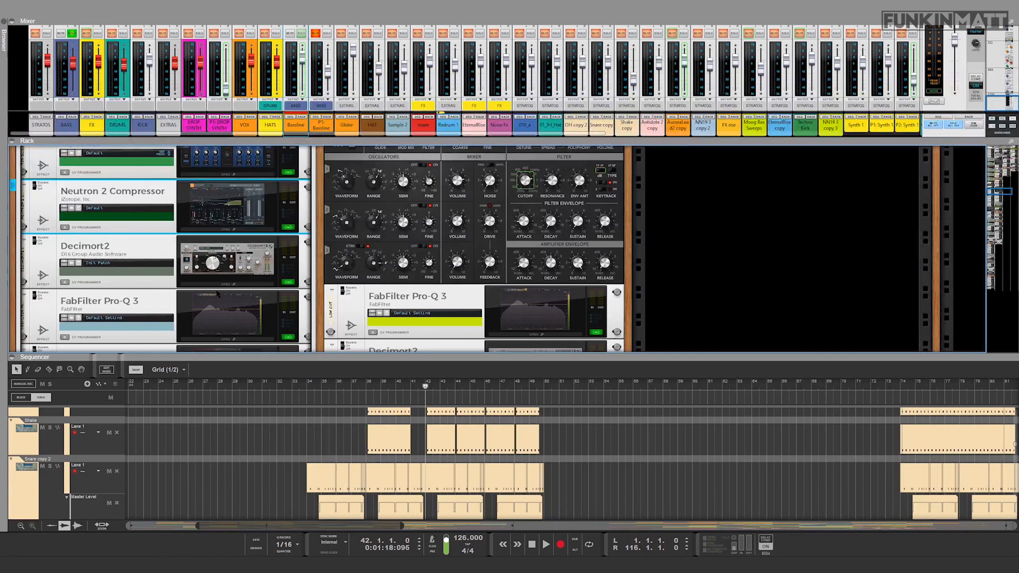
left_click(35, 239)
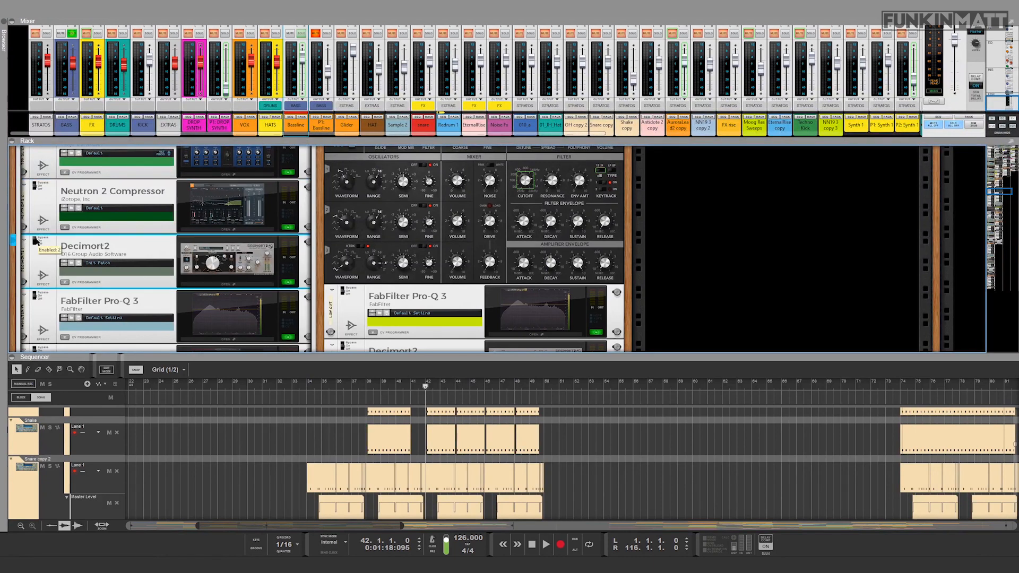
key("space")
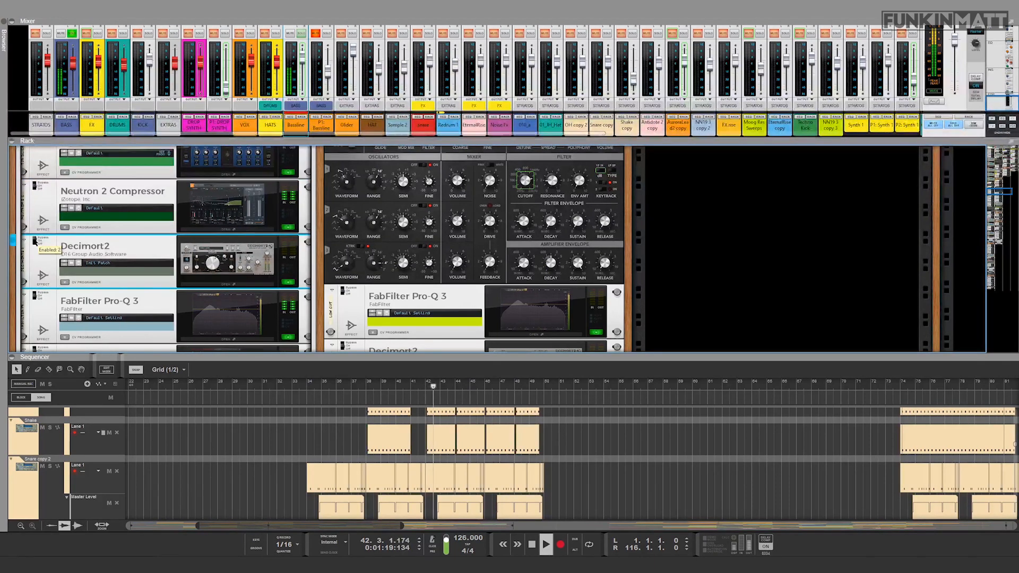
key("space")
scroll(103, 234, "down", 2)
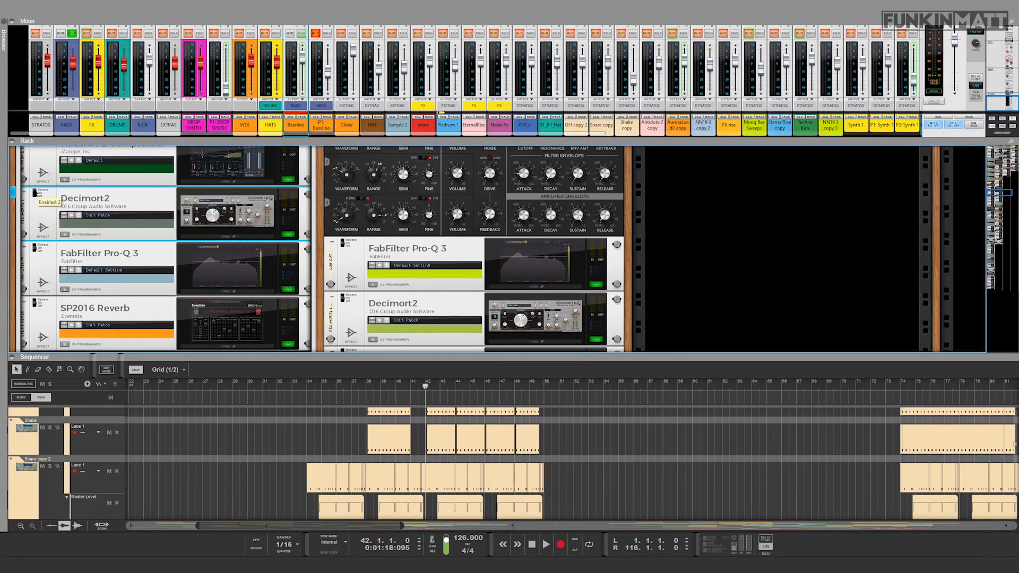
key("space")
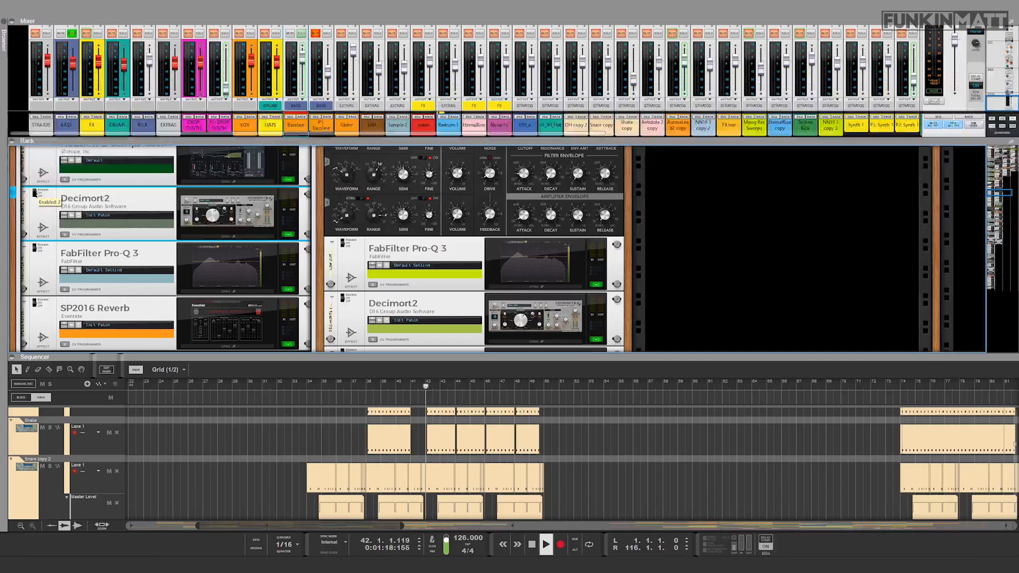
left_click(35, 195)
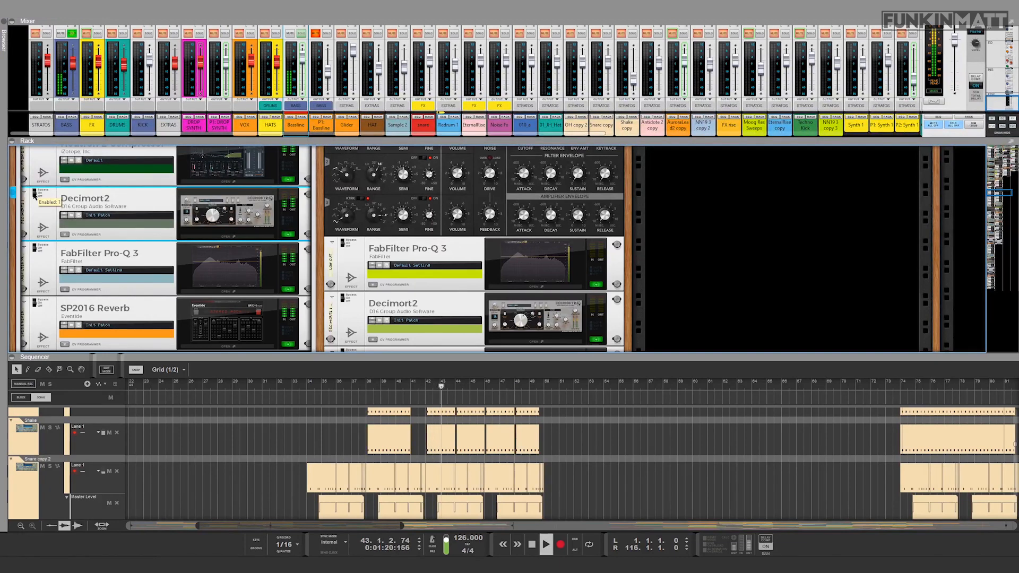
left_click(34, 191)
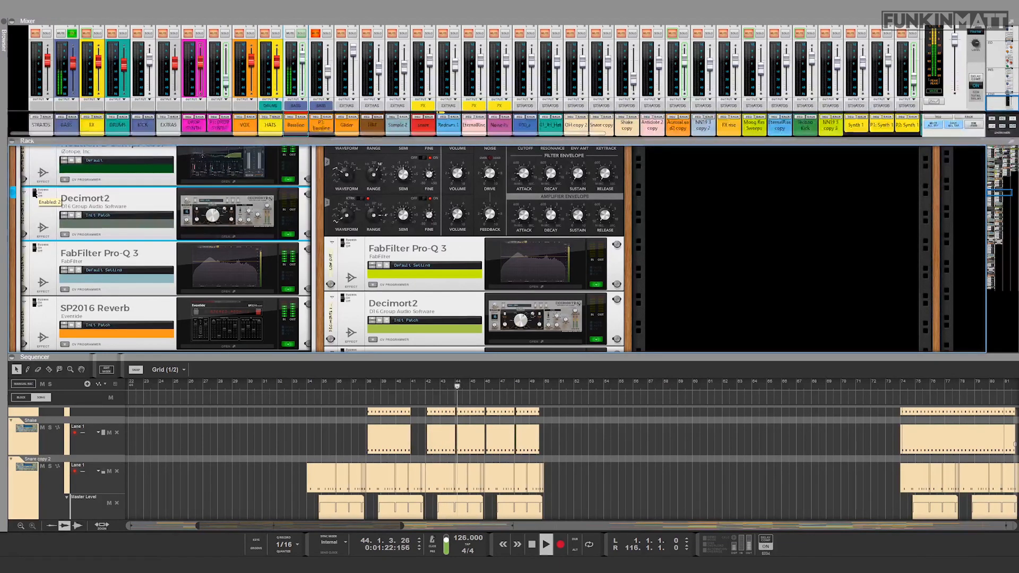
left_click(34, 194)
key("space")
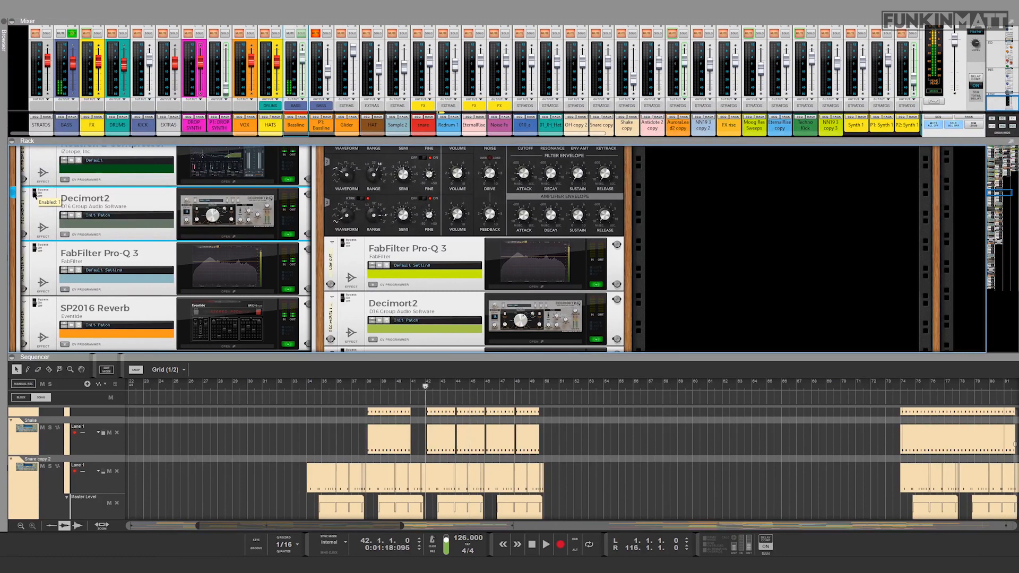
Step: Inspect the curve of the FabFilter Pro-Q 3 following Decimort2 in the Bassline inserts and close it
scroll(103, 218, "down", 1)
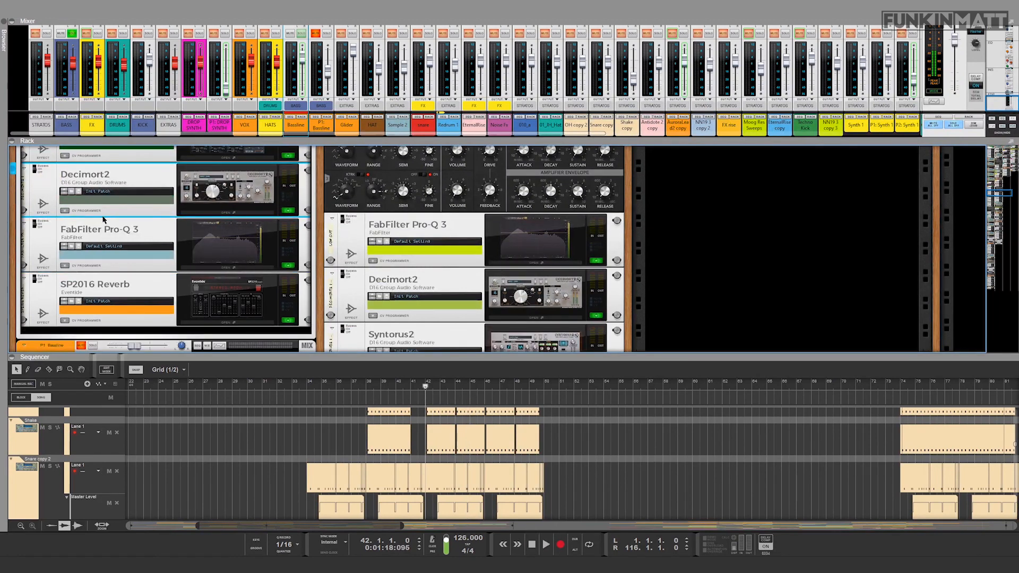
left_click(251, 267)
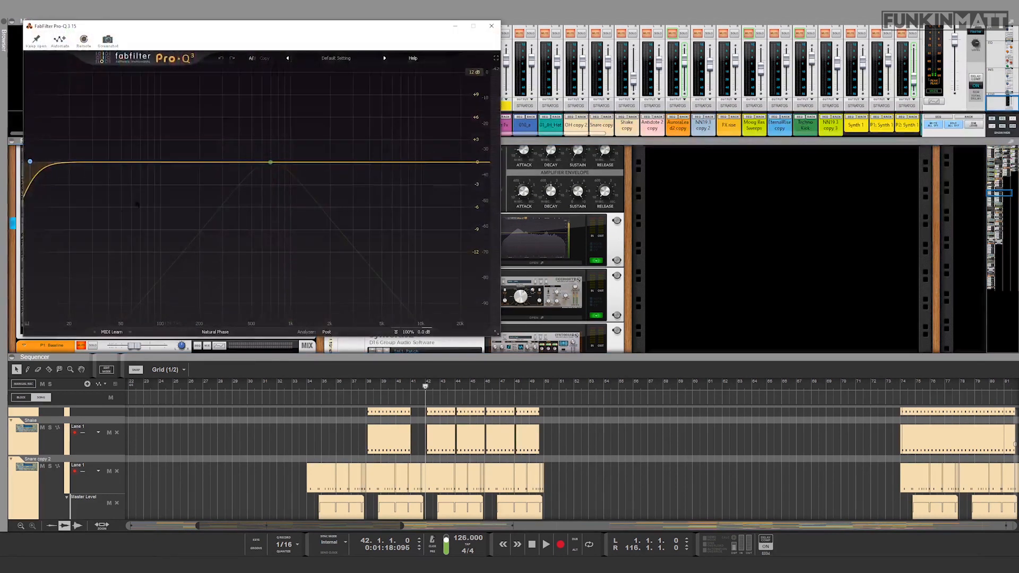
left_click(492, 26)
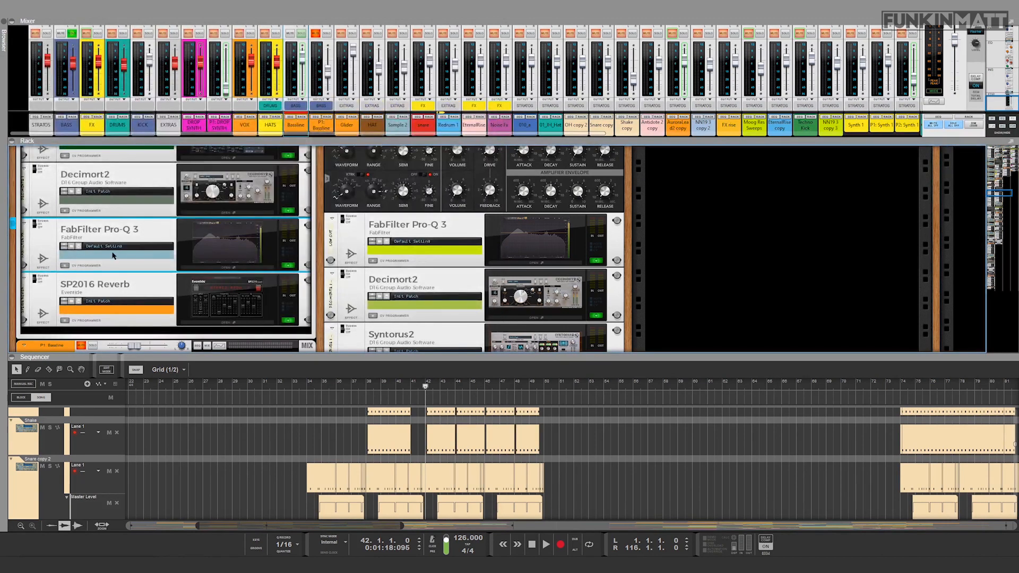
Step: Open the Bassline channel's SP2016 Reverb, compare the bassline with the reverb off and on, and close its window
scroll(90, 237, "down", 1)
scroll(130, 254, "down", 1)
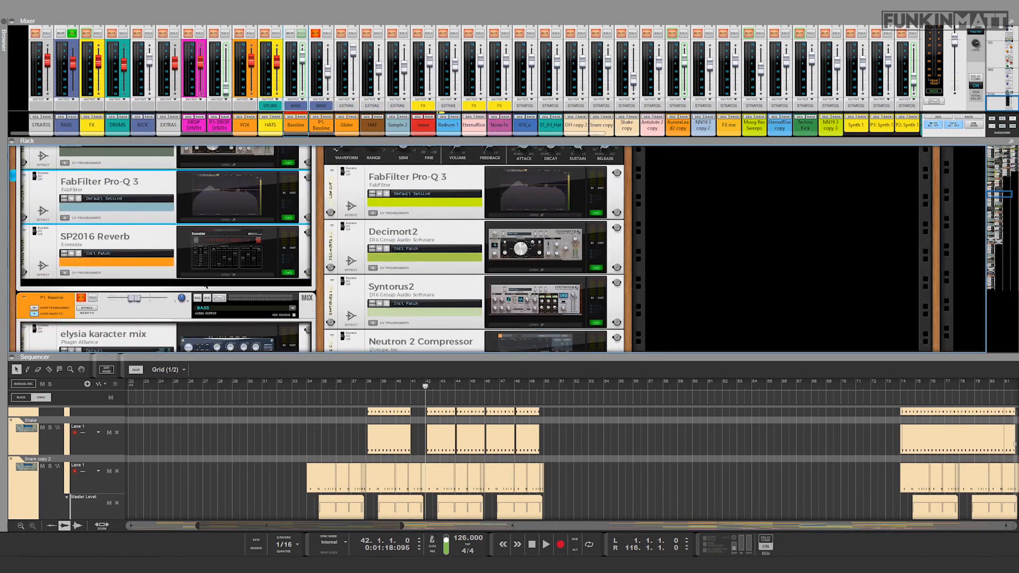
left_click(234, 275)
left_click_drag(207, 33, 494, 96)
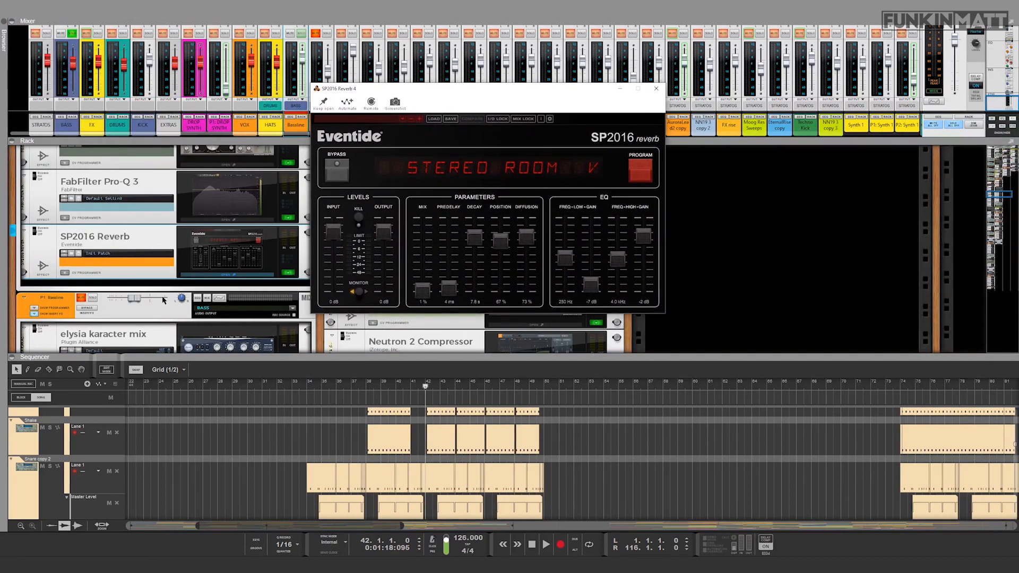
left_click(35, 233)
key("space")
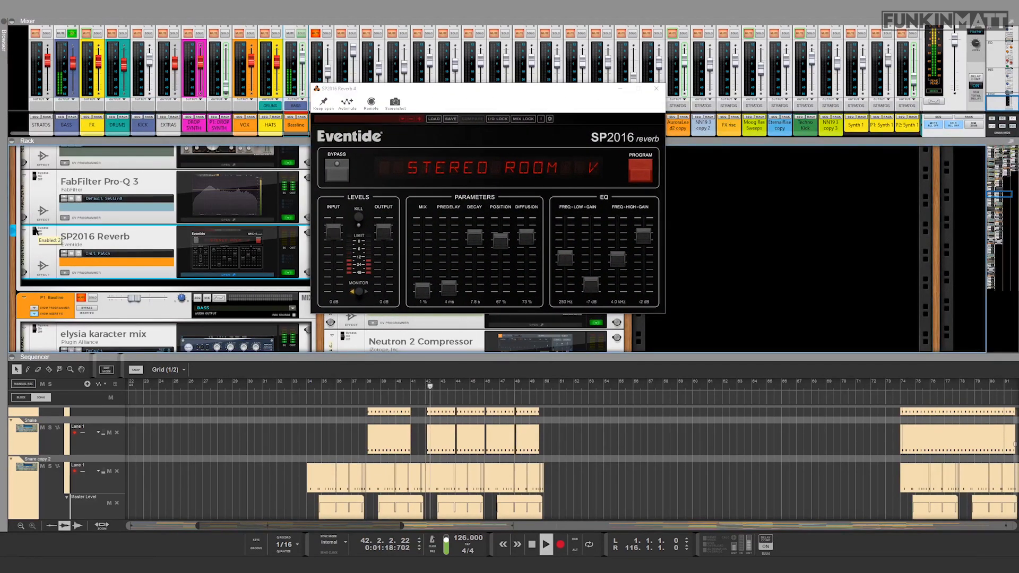
key("space")
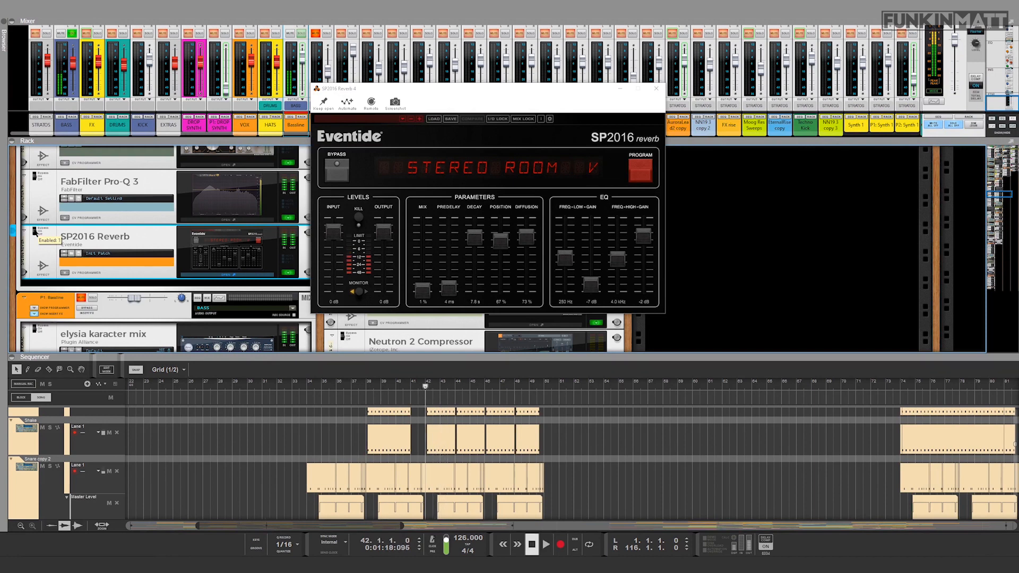
key("space")
left_click_drag(37, 218, 37, 234)
key("space")
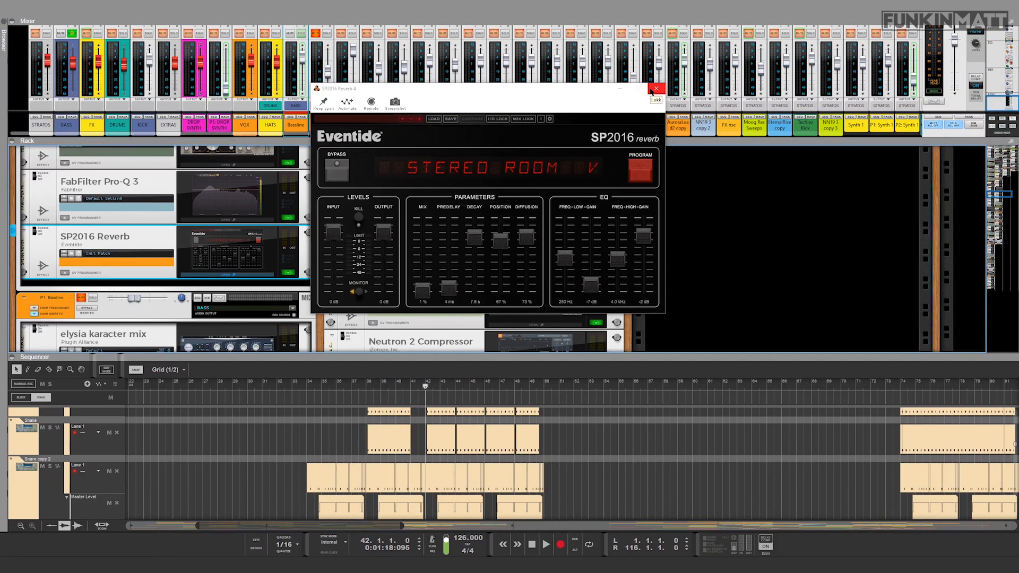
left_click(656, 88)
Step: Solo the P1 Bassline mix channel and audition it with its level raised to about 8 dB
scroll(319, 250, "up", 2)
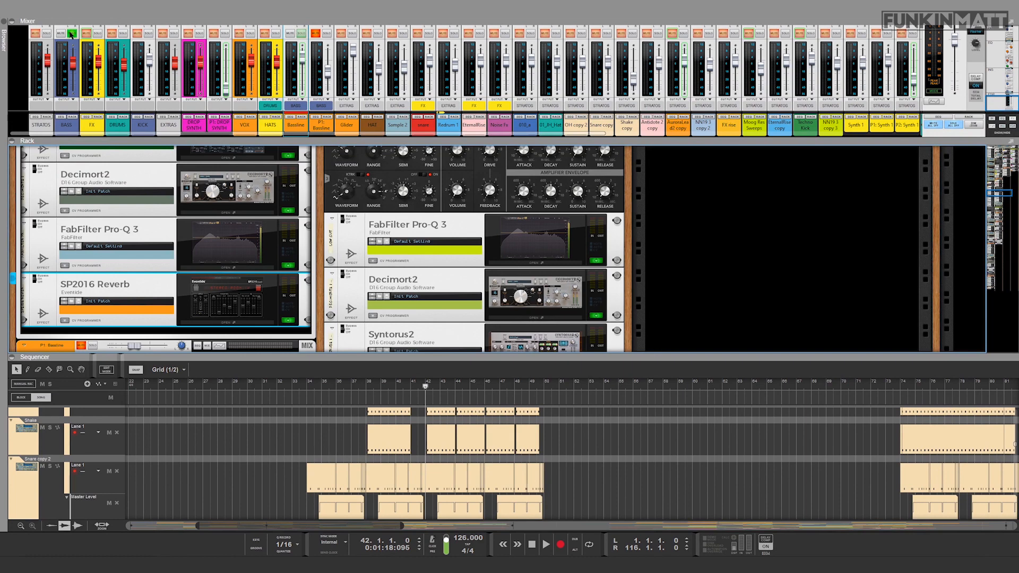
scroll(89, 270, "down", 5)
scroll(90, 273, "up", 2)
scroll(89, 273, "down", 4)
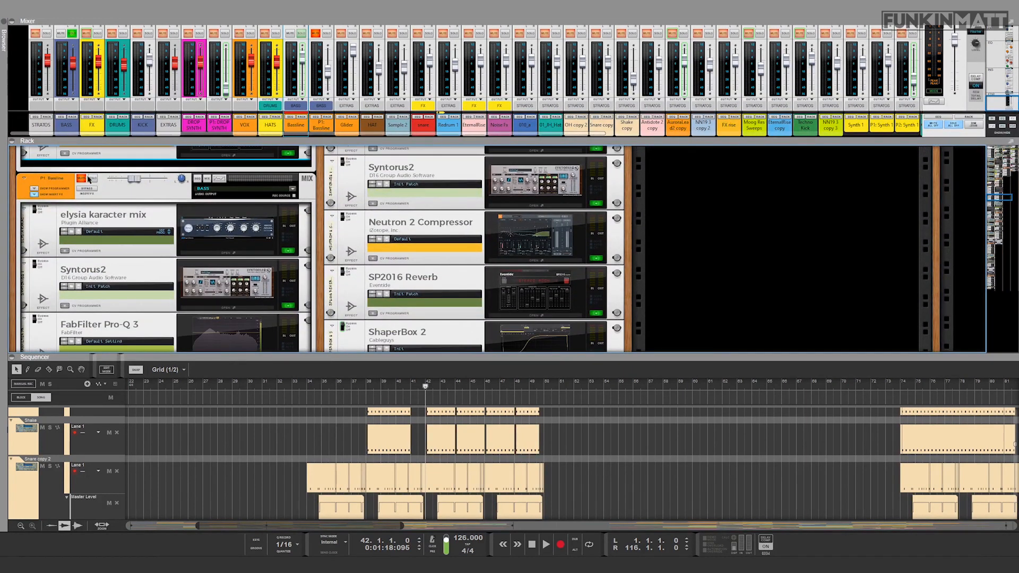
left_click(92, 178)
key("space")
left_click_drag(134, 180, 165, 181)
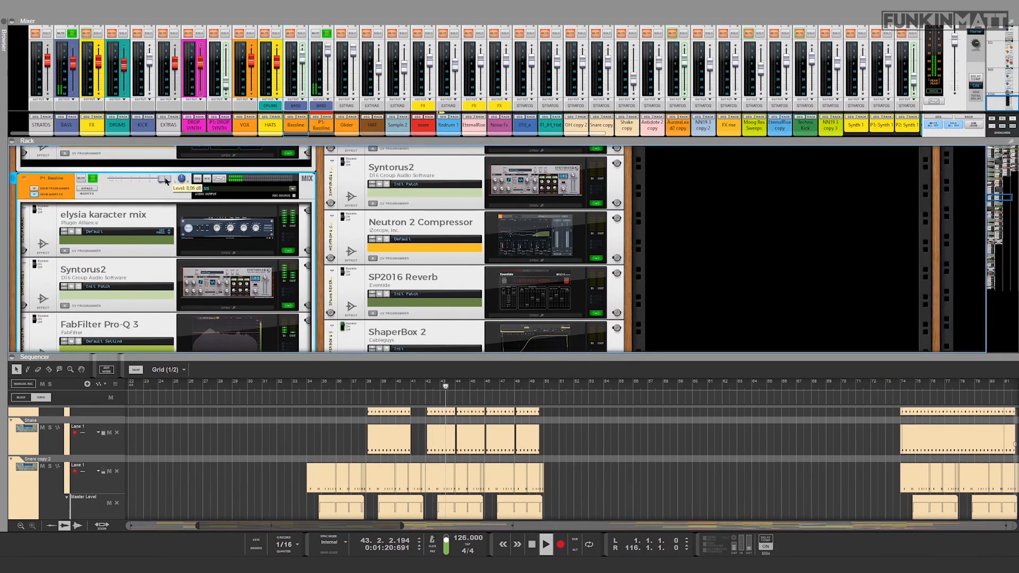
key("space")
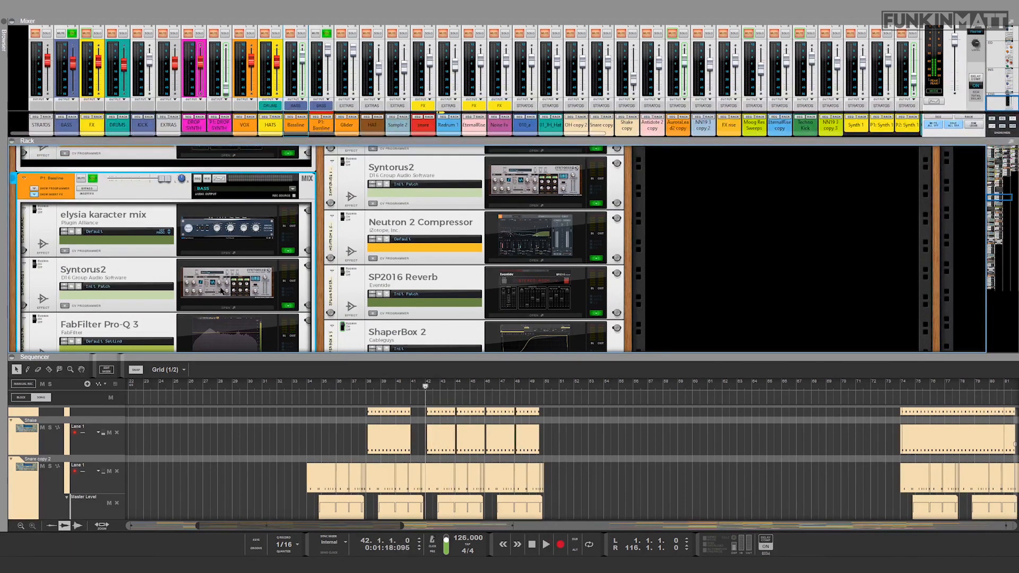
Step: Inspect the band-pass filter in the P1 Bassline channel's FabFilter Pro-Q 3 and close the equalizer
scroll(250, 301, "down", 1)
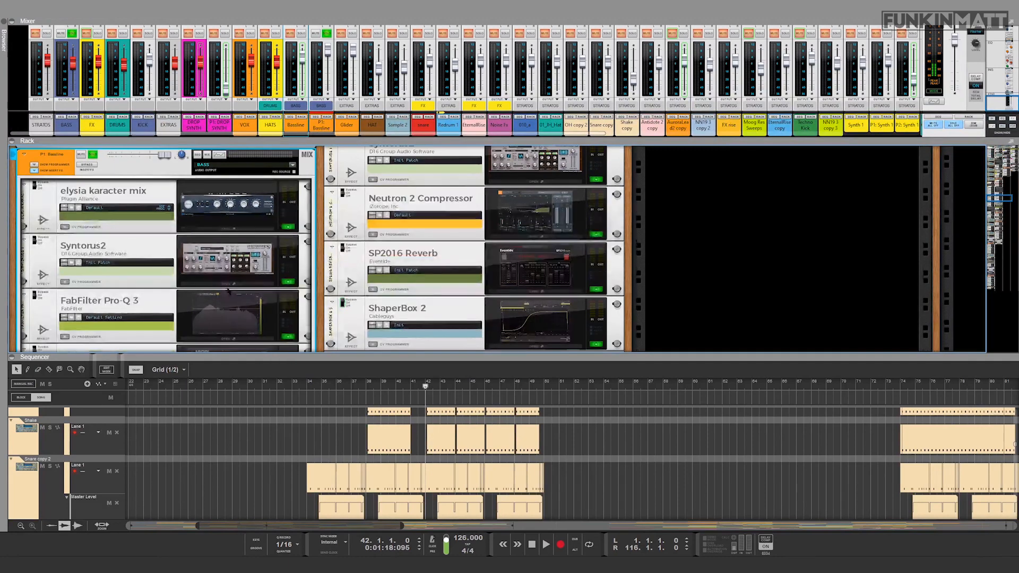
left_click(220, 340)
mouse_move(196, 163)
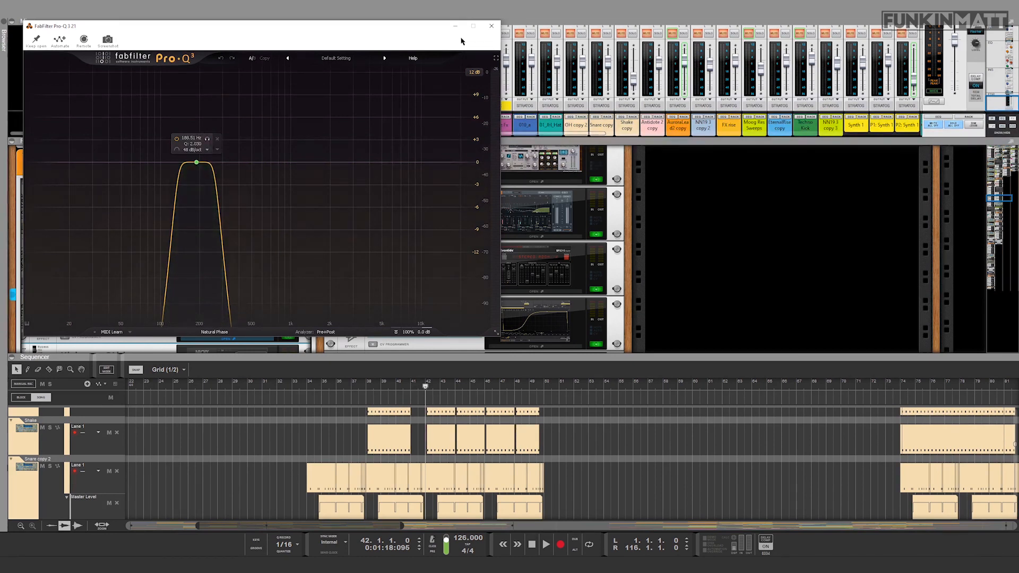
left_click(492, 25)
Step: Unsolo and unmute the P1 Bassline mix channel, lower its level to about -0.95 dB, and start playing both basslines together
left_click(96, 157)
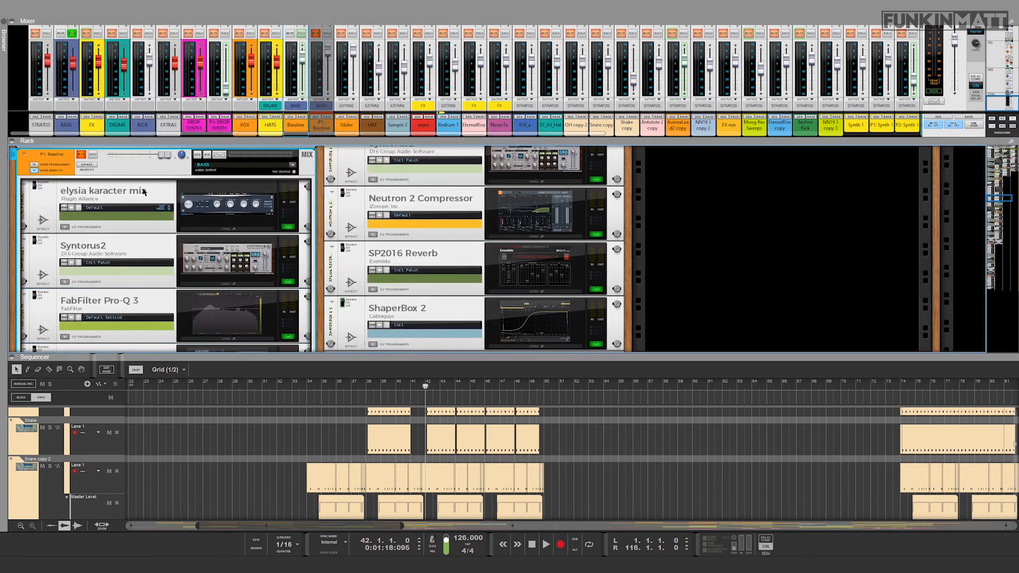
left_click_drag(163, 156, 136, 156)
left_click(81, 155)
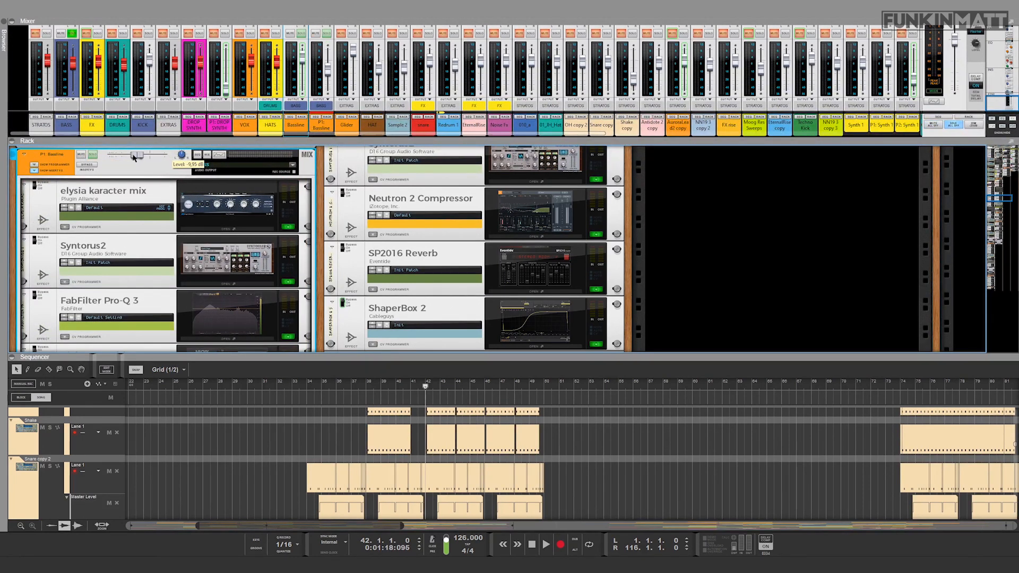
key("space")
scroll(158, 220, "down", 5)
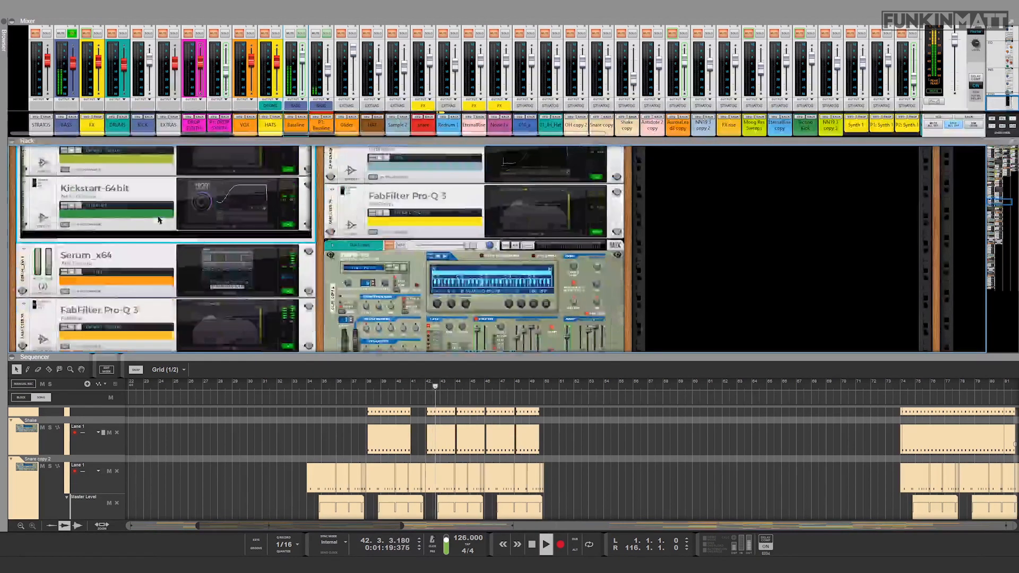
Step: Stop playback, inspect the low-mid cut in the FabFilter Pro-Q 3 below the bassline's Serum, and close the equalizer
key("space")
left_click(217, 325)
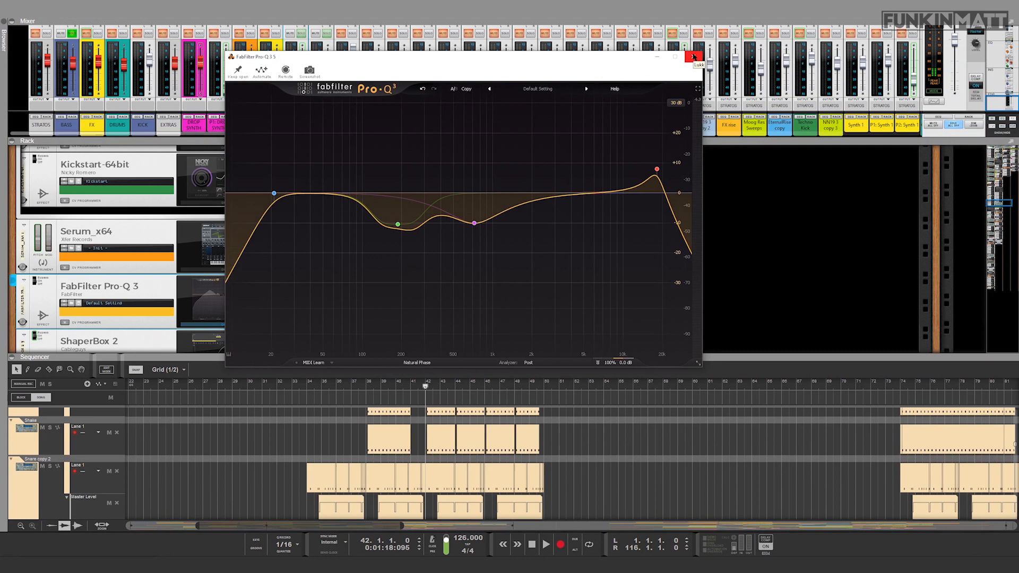
mouse_move(384, 196)
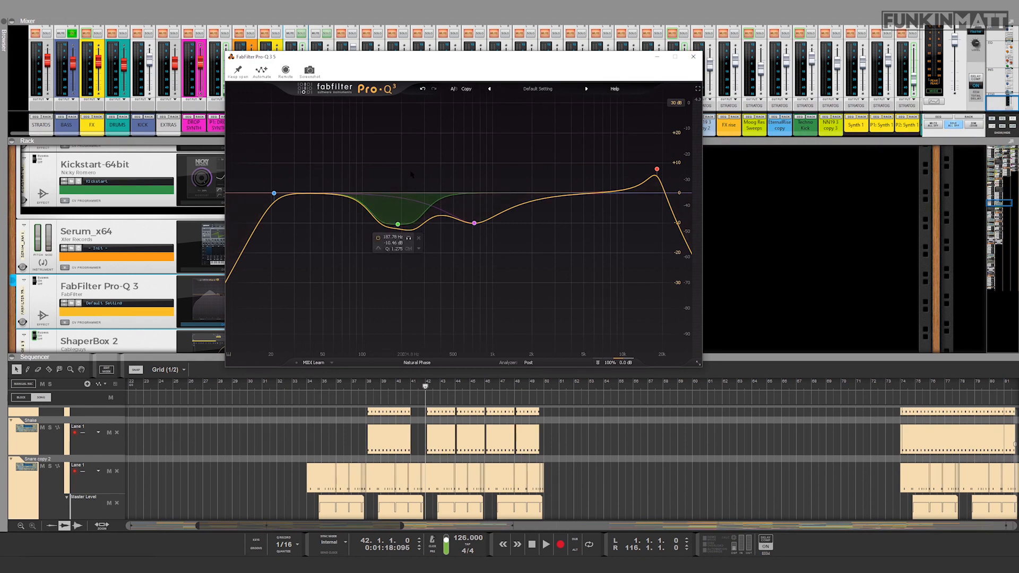
left_click(693, 56)
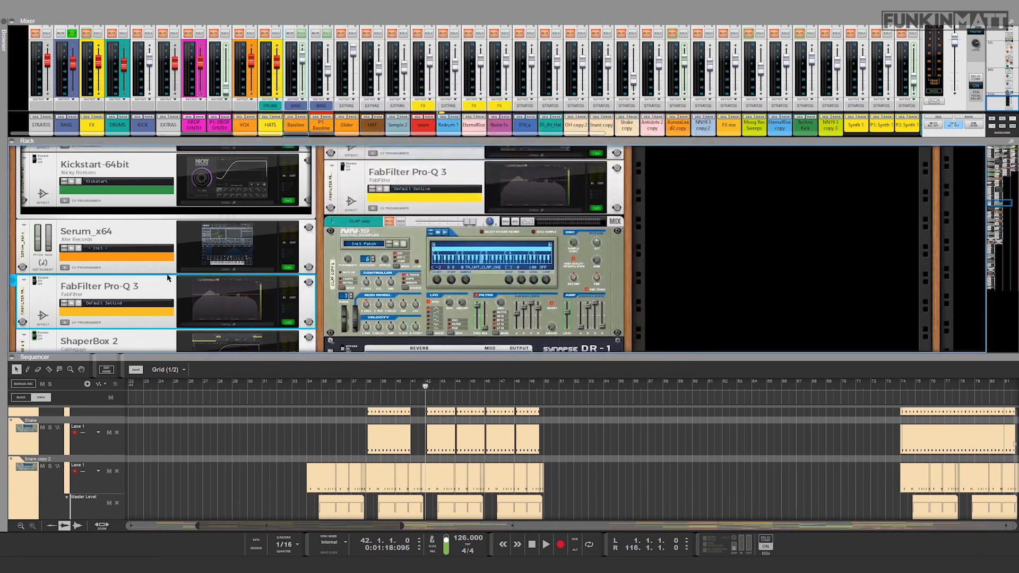
Step: Start playback, reopen the FabFilter Pro-Q 3 below Serum, keep its window open and move it clear of the rack
scroll(122, 251, "up", 3)
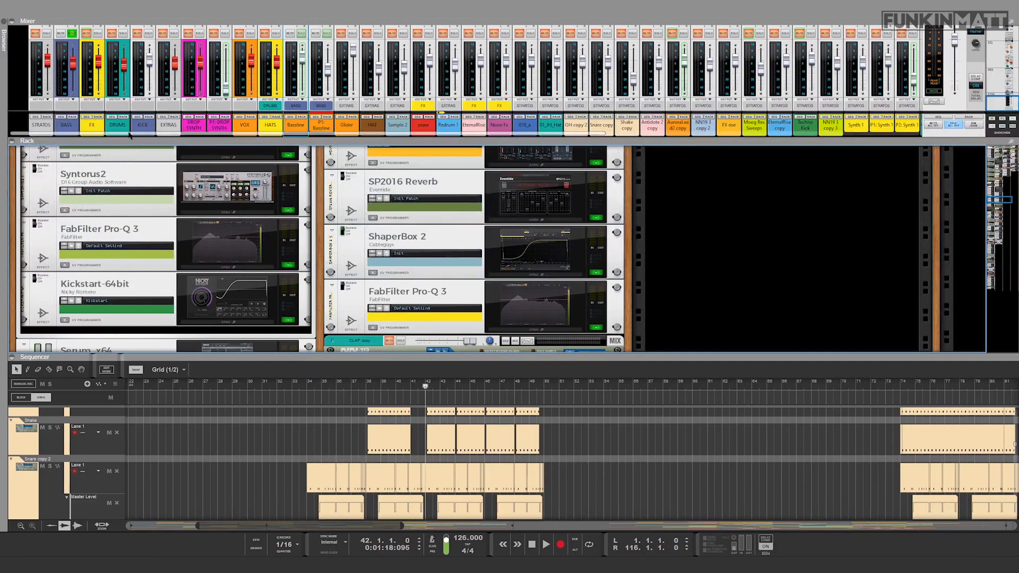
scroll(128, 229, "up", 3)
scroll(167, 291, "down", 2)
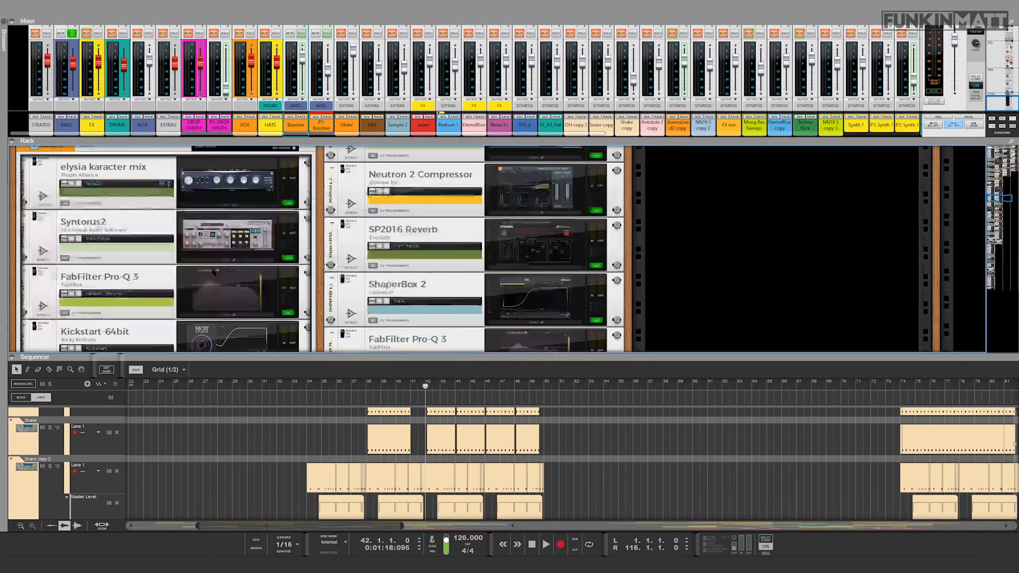
scroll(168, 291, "down", 4)
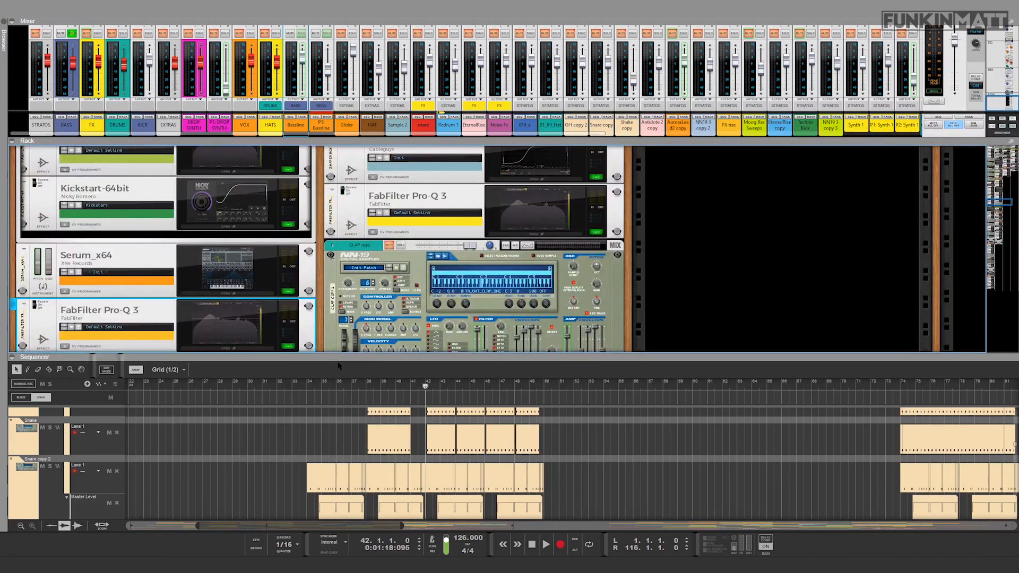
left_click_drag(341, 365, 341, 378)
key("space")
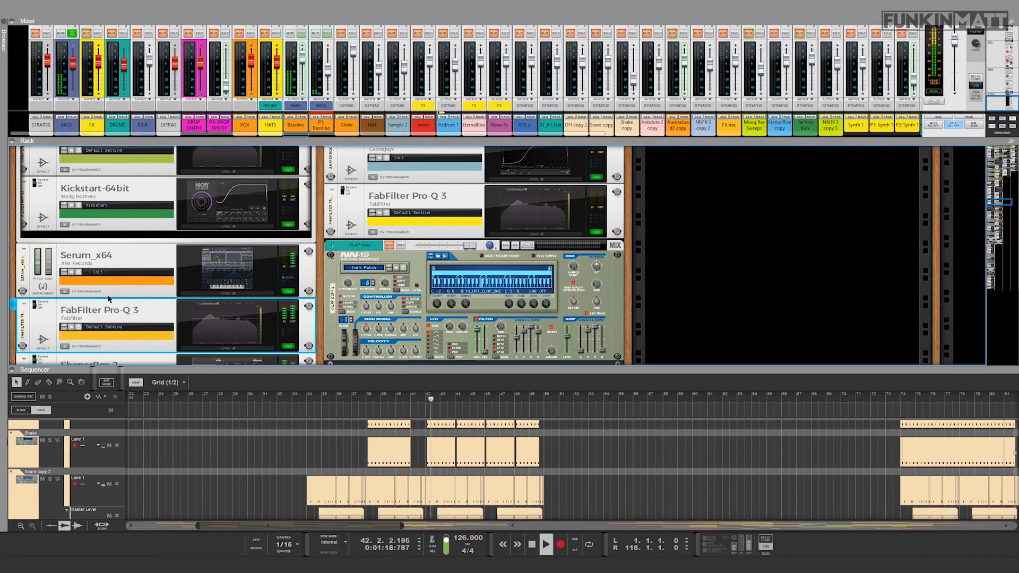
left_click(225, 348)
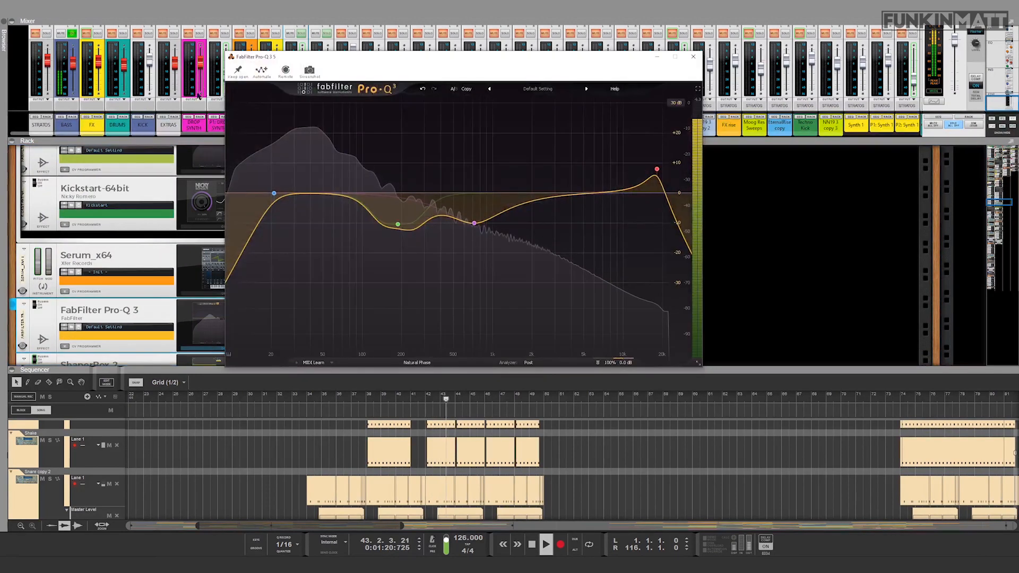
left_click(238, 71)
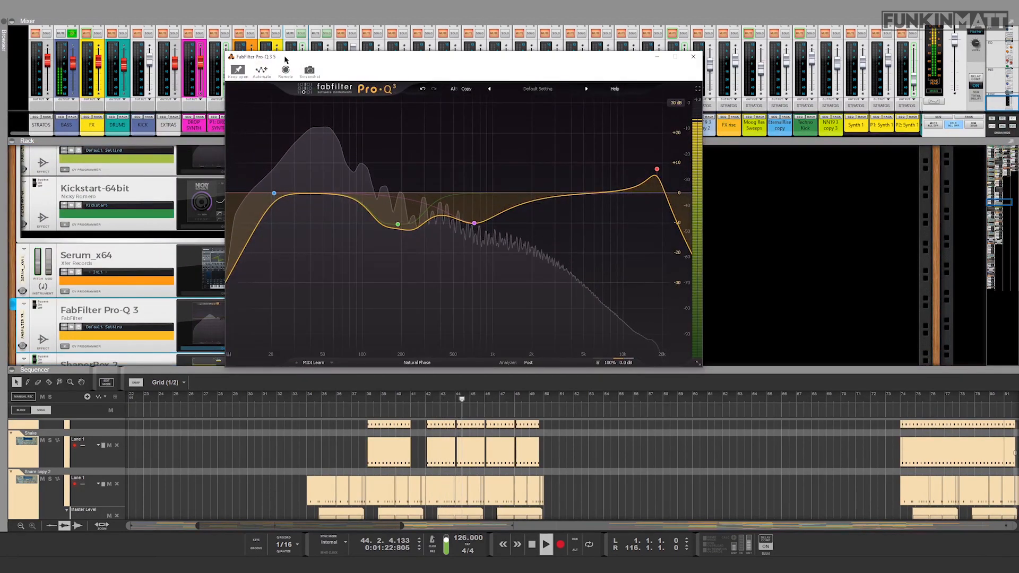
left_click_drag(285, 58, 451, 82)
Step: Audition the bass from bar 42 with the P1 Bassline channel muted, comparing the equalizer's 188 Hz band off and on
left_click(545, 261)
scroll(77, 255, "up", 5)
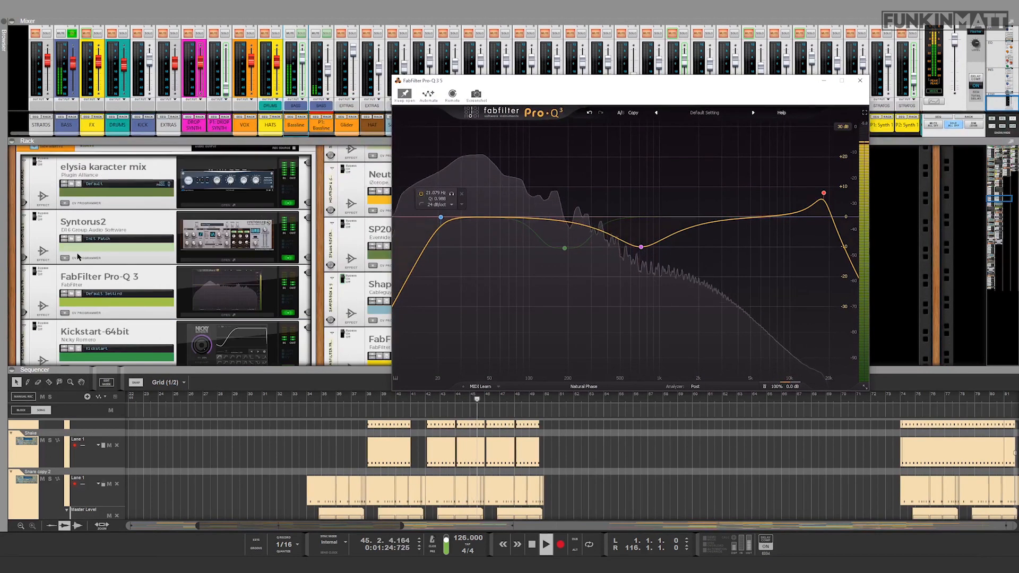
left_click(80, 249)
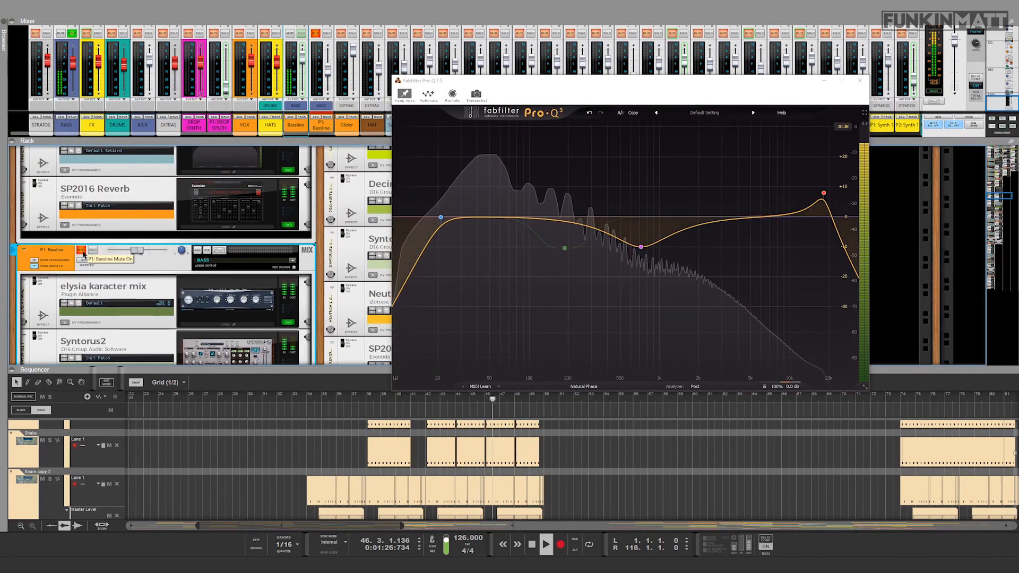
left_click(427, 398)
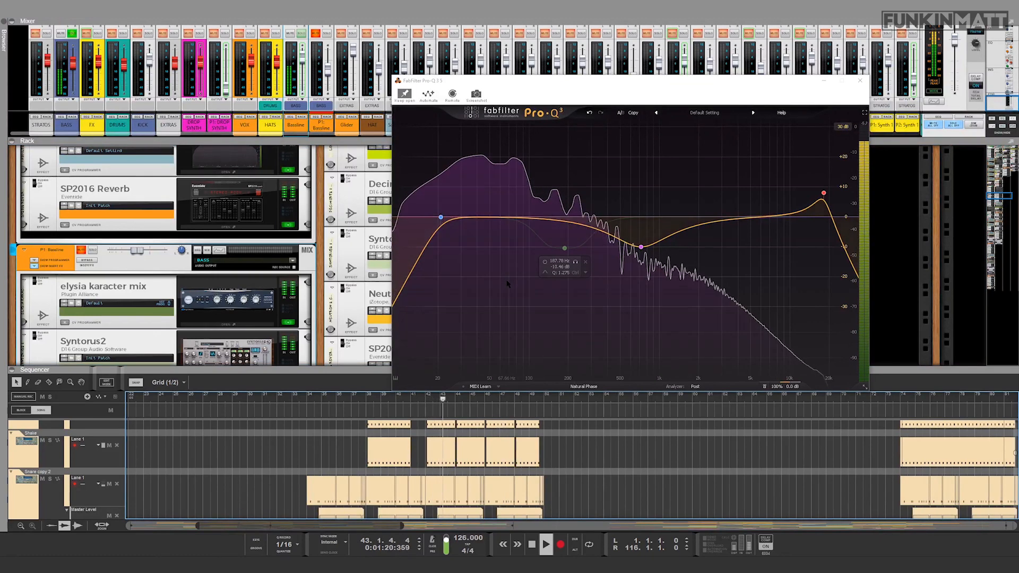
left_click(545, 262)
Step: Raise the unmuted P1 Bassline channel's level slightly, stop playback, and close the equalizer
mouse_move(137, 251)
left_mouse_down()
mouse_move(163, 253)
mouse_move(141, 252)
left_mouse_up()
key("space")
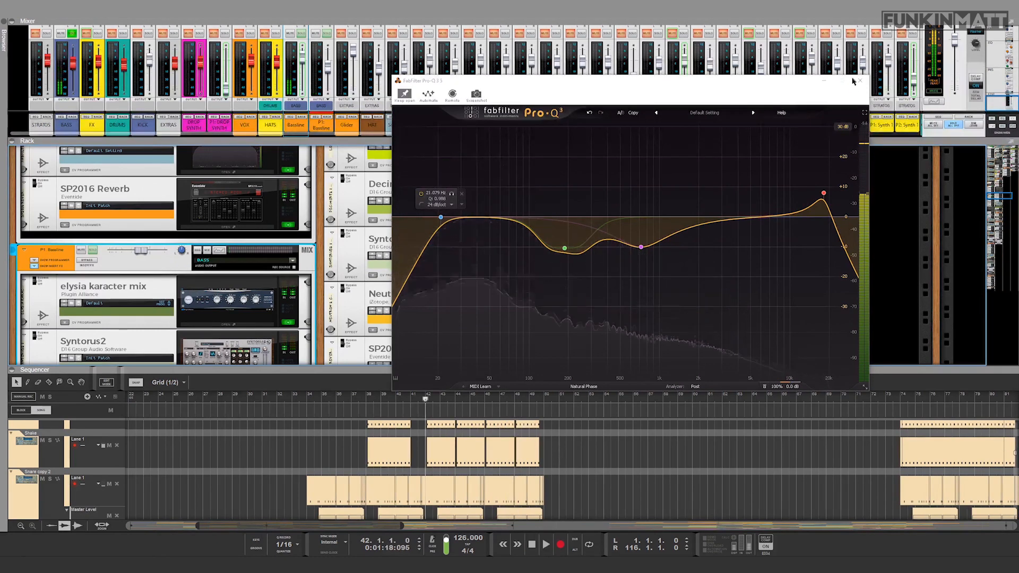
left_click(859, 80)
scroll(132, 271, "down", 5)
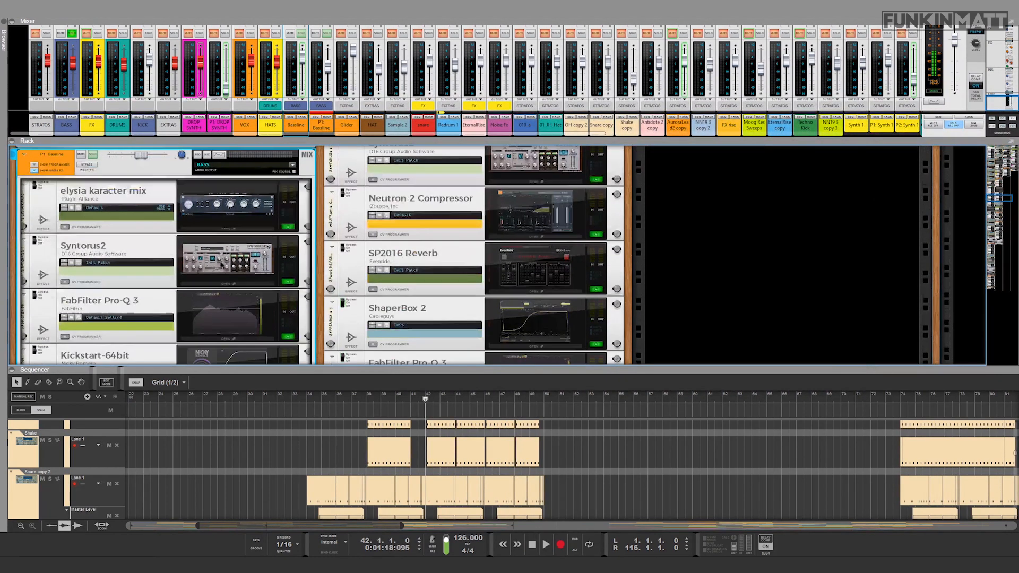
scroll(133, 272, "up", 3)
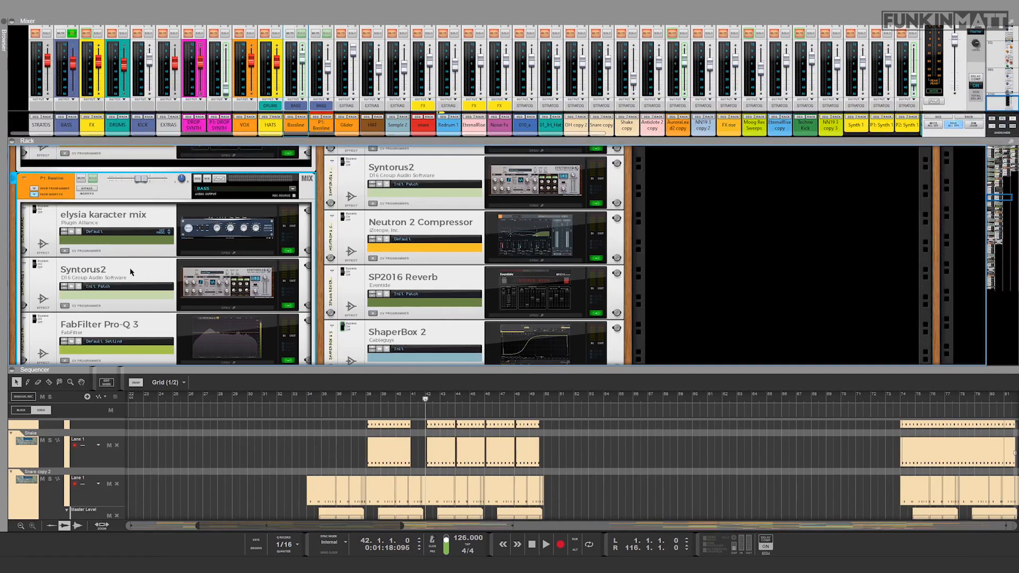
Step: Unsolo the BASS bus and rearrange the workspace to show a taller mixer directly above the sequencer
left_click(72, 33)
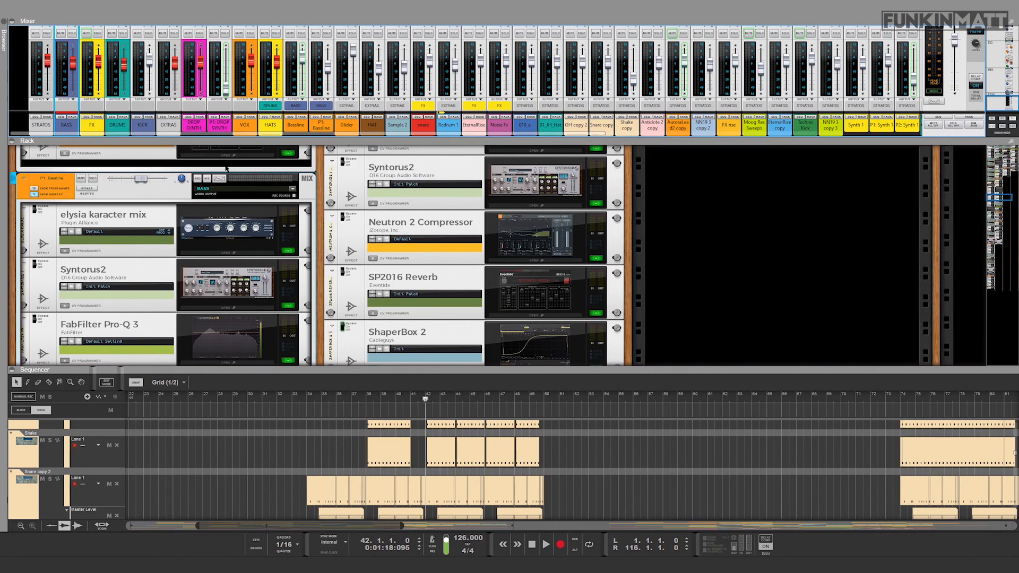
scroll(318, 228, "down", 1)
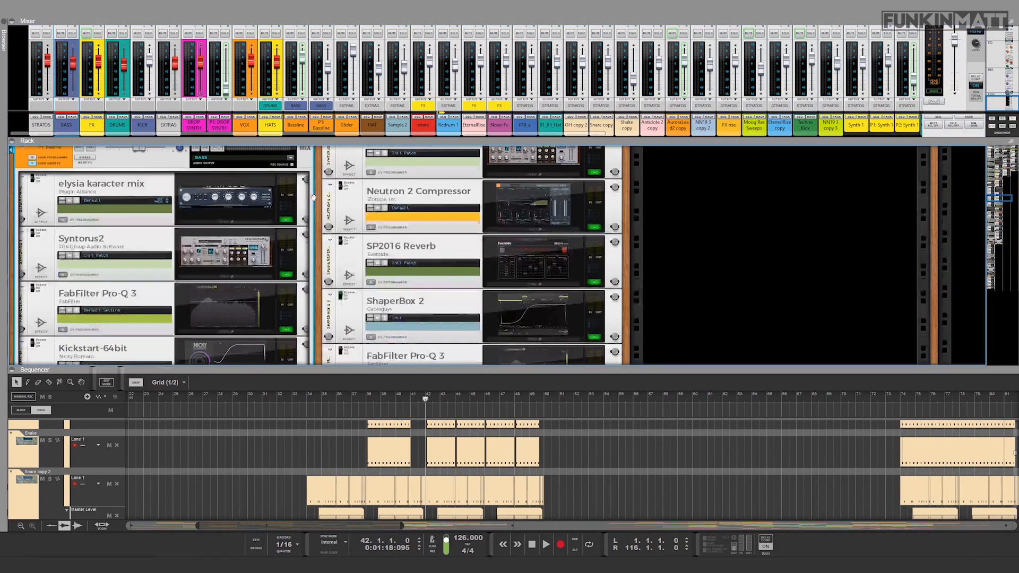
left_click_drag(242, 139, 242, 215)
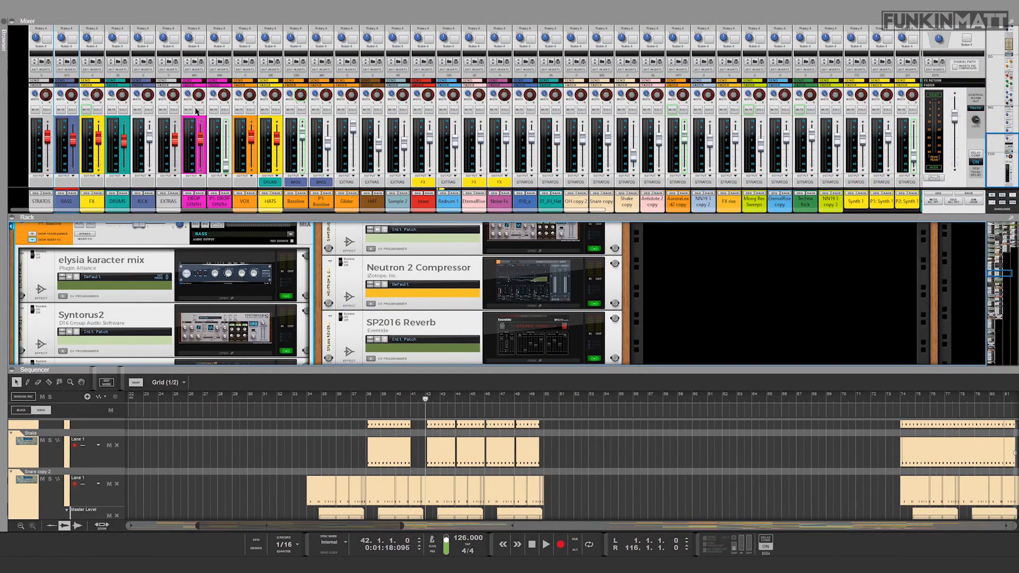
left_click_drag(415, 368, 416, 212)
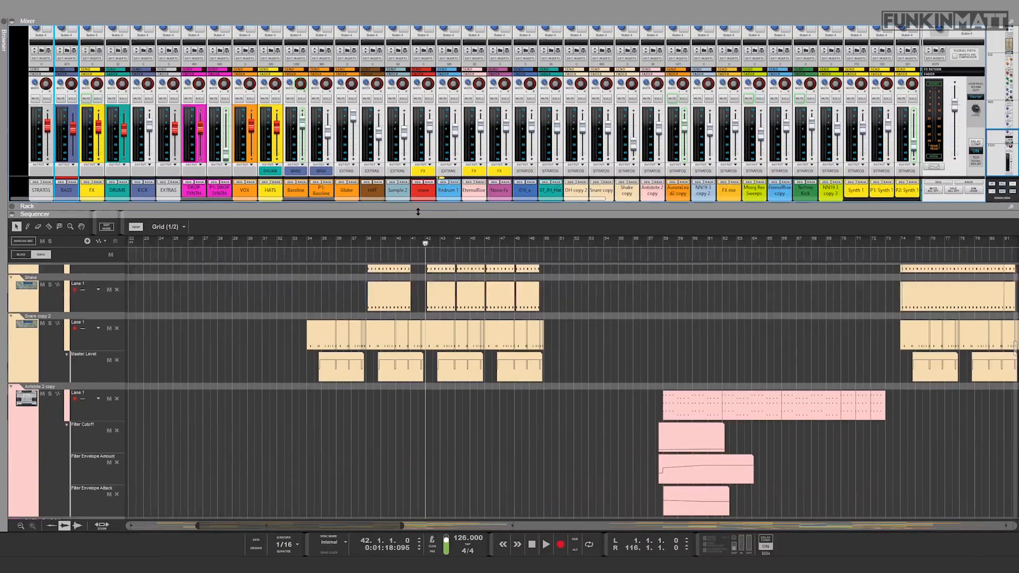
Step: Solo the DROP SYNTH bus, audition it from bar 34, and find the synth channels routed to it
scroll(435, 417, "down", 5)
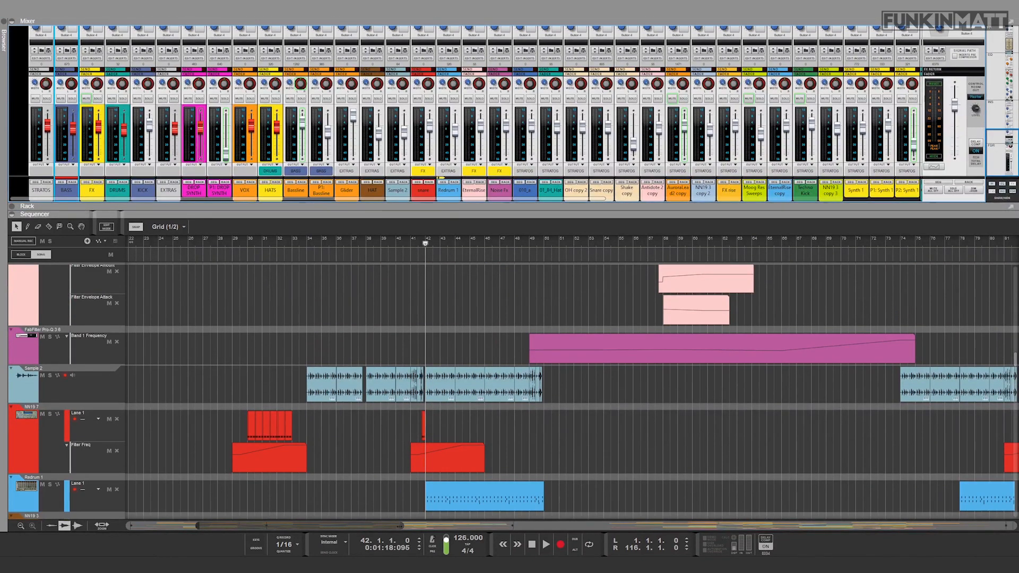
left_click_drag(402, 526, 348, 524)
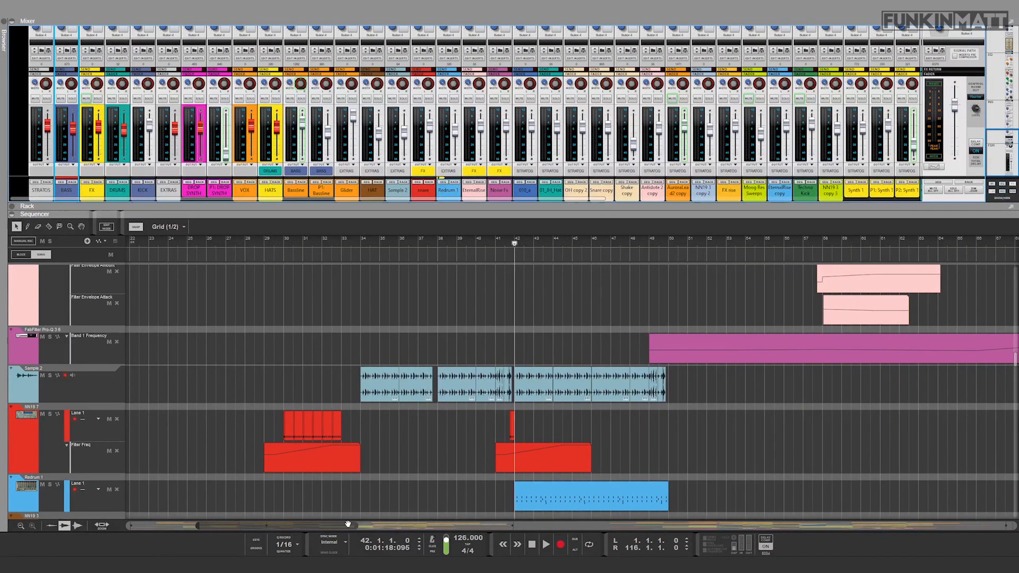
scroll(418, 410, "down", 3)
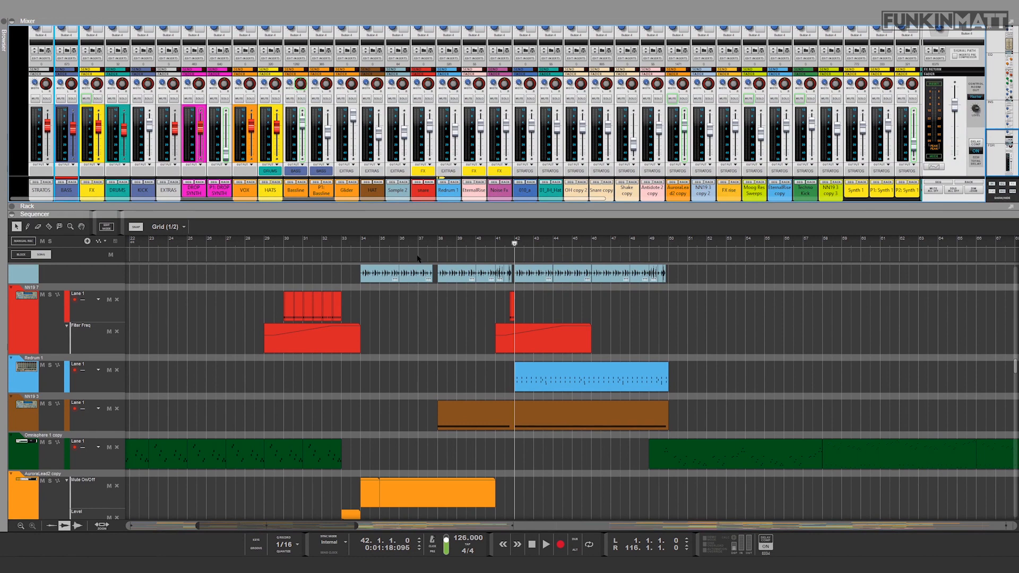
left_click(358, 238)
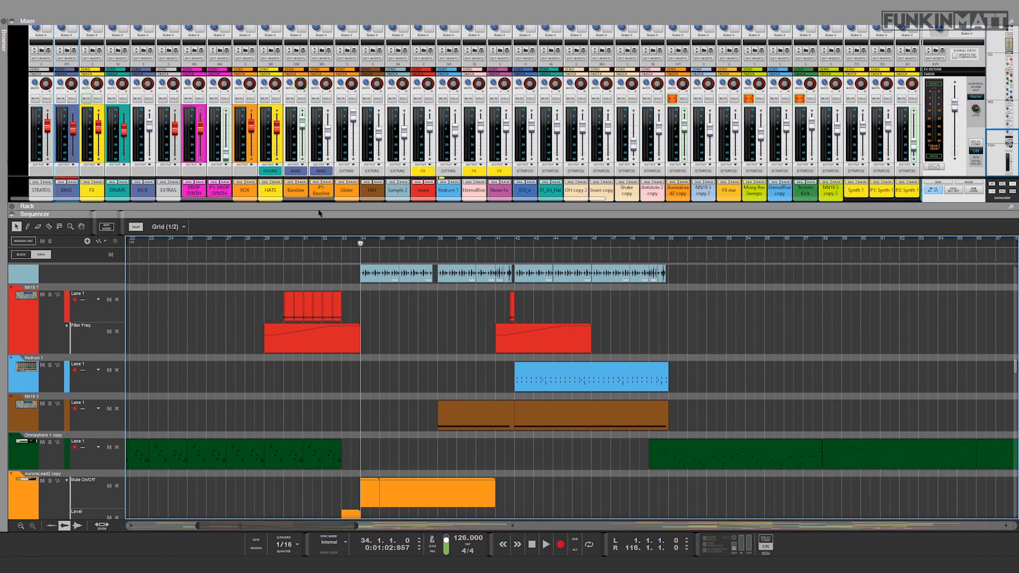
left_click(200, 99)
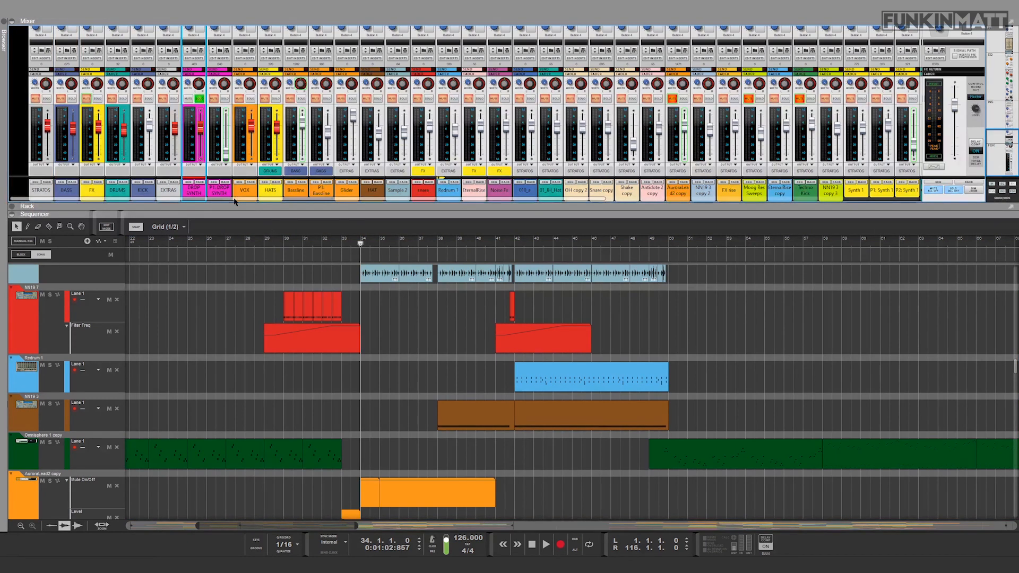
key("space")
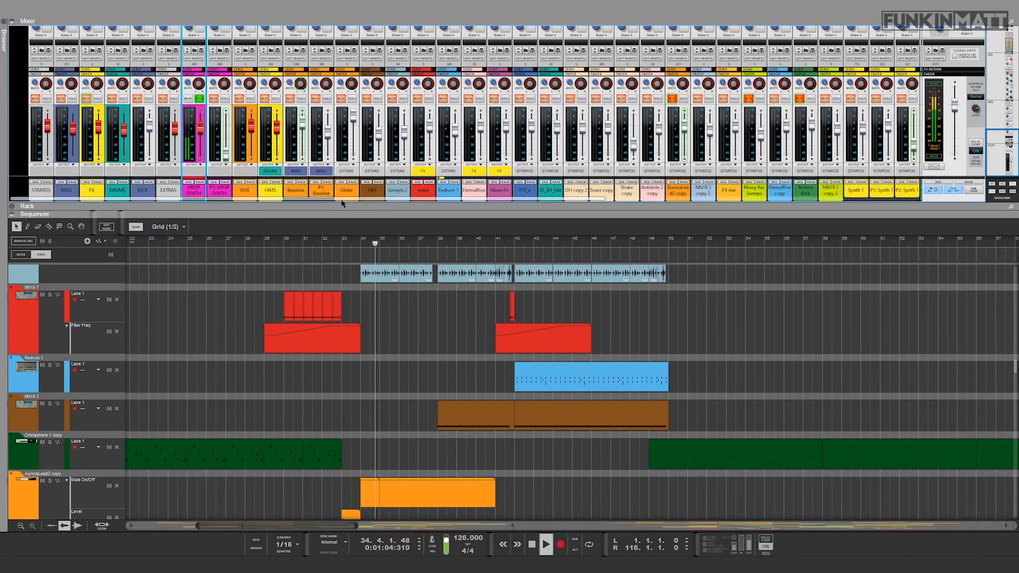
left_click_drag(467, 200, 735, 200)
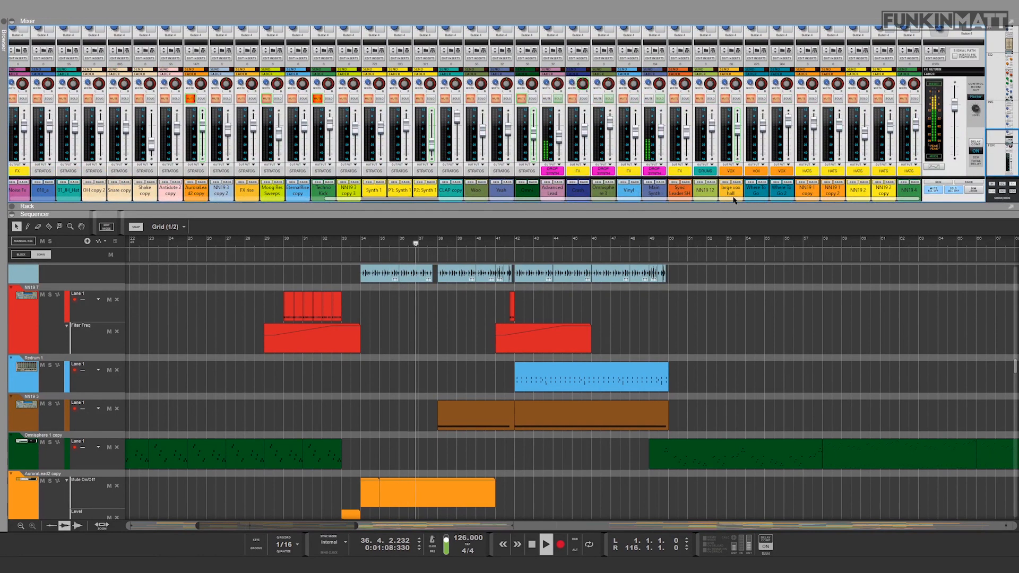
key("space")
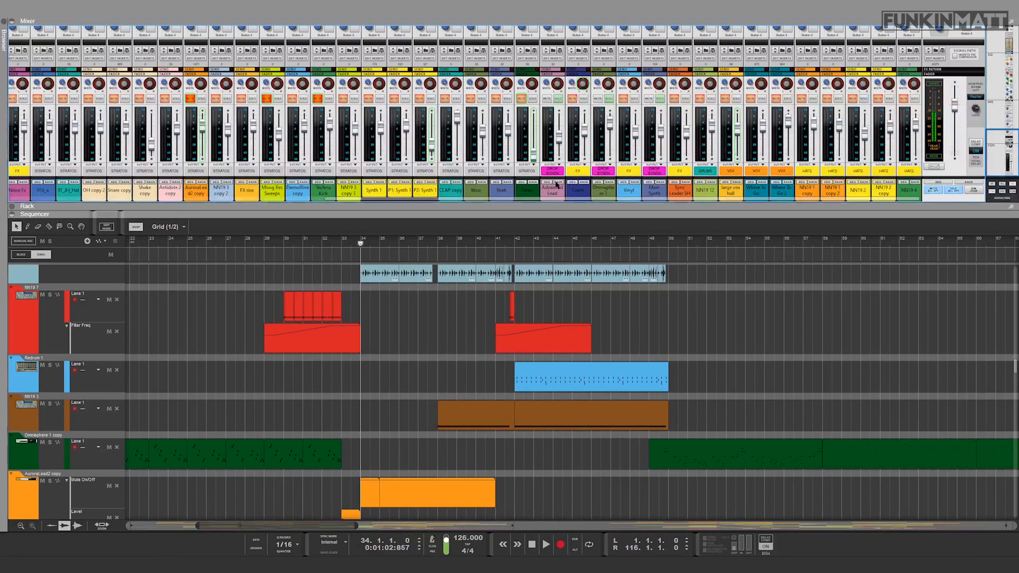
Step: Show the Advanced Lead channel's Antidote synth in the rack, solo the channel and audition it from bar 34
left_click(558, 182)
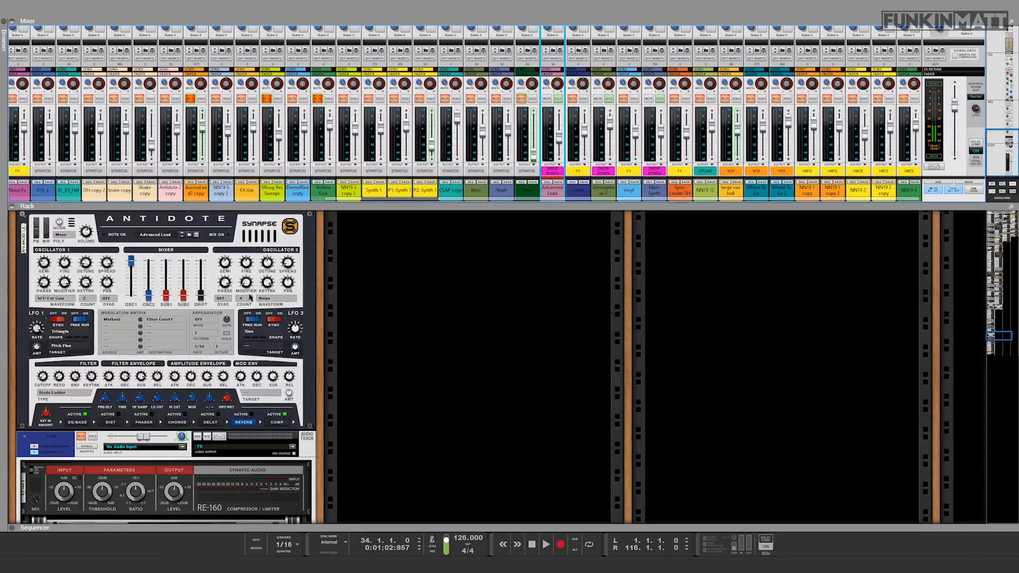
scroll(165, 366, "up", 2)
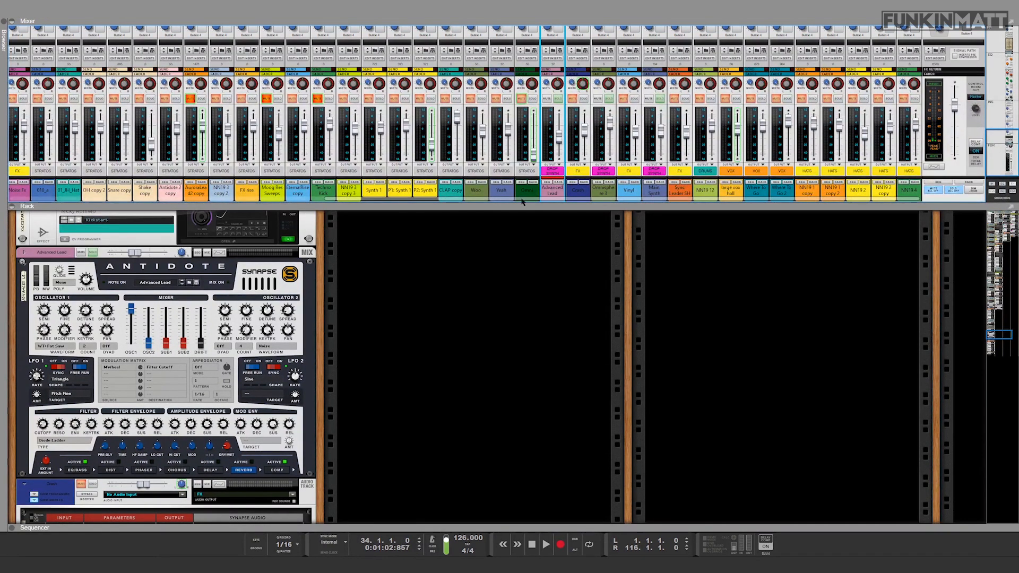
left_click(560, 99)
key("space")
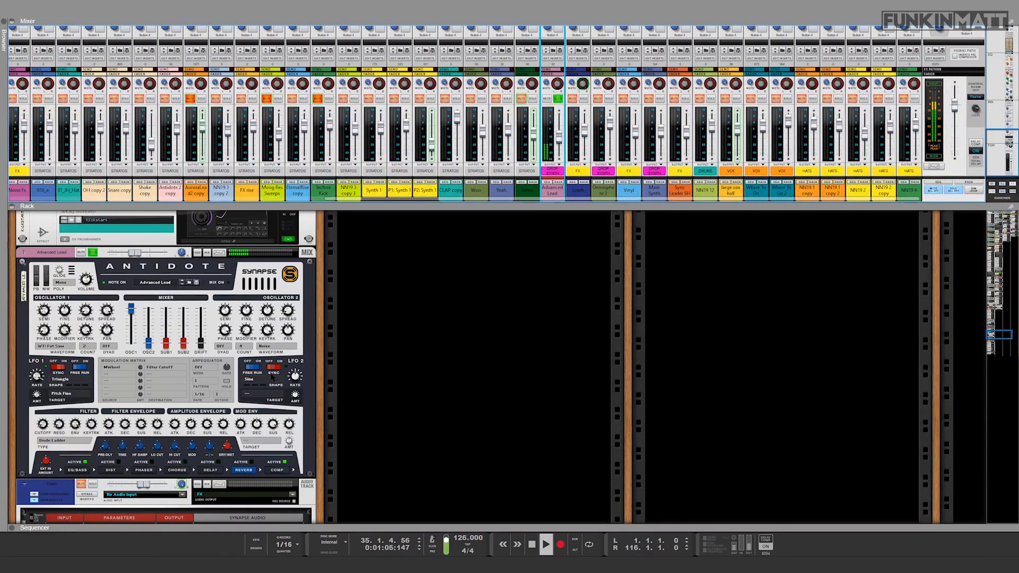
key("space")
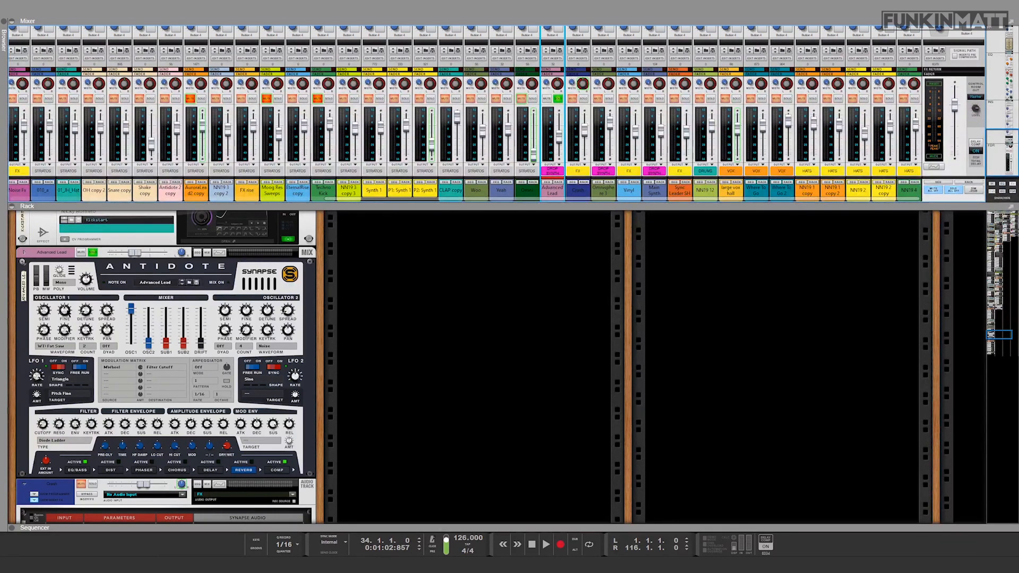
Step: Set the LFO 1 target amount to 0 in the Advanced Lead's Antidote synth and audition the lead
left_click(38, 396)
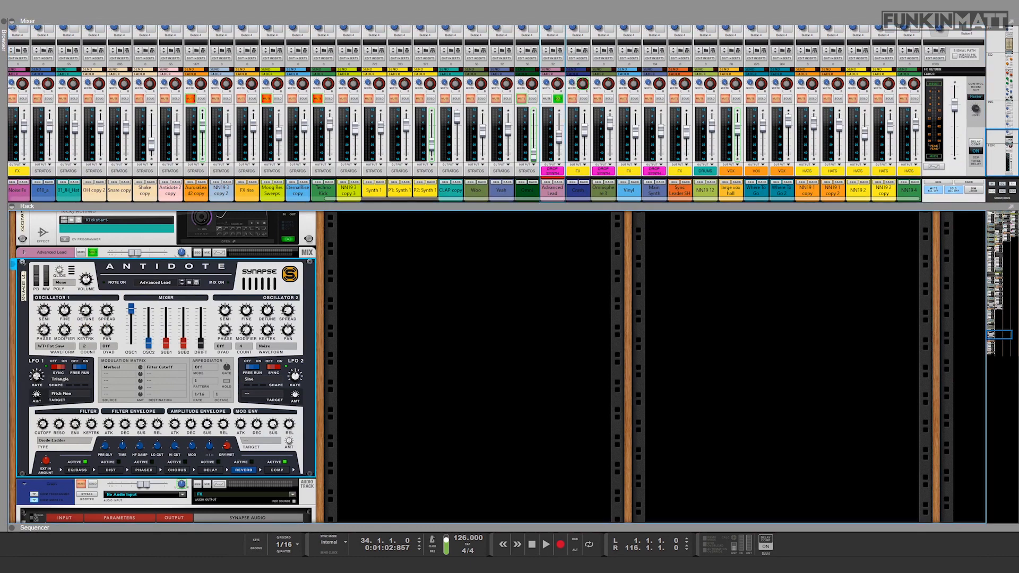
key("space")
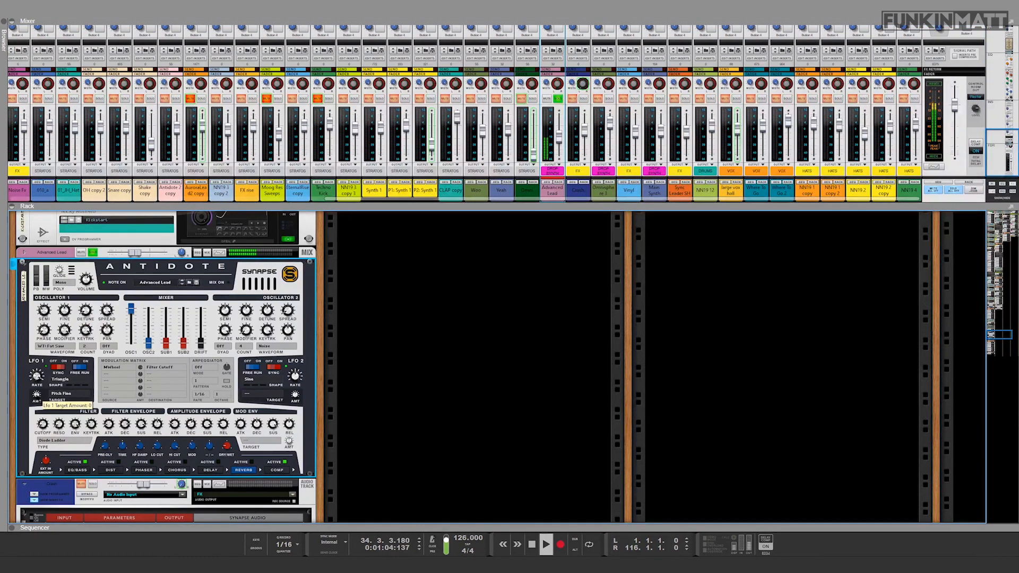
key("space")
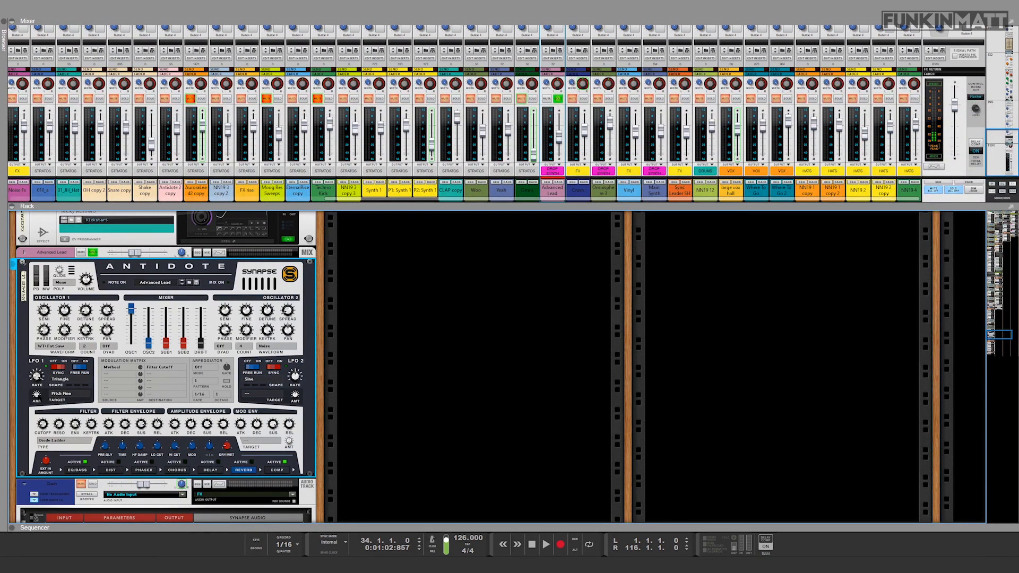
key("space")
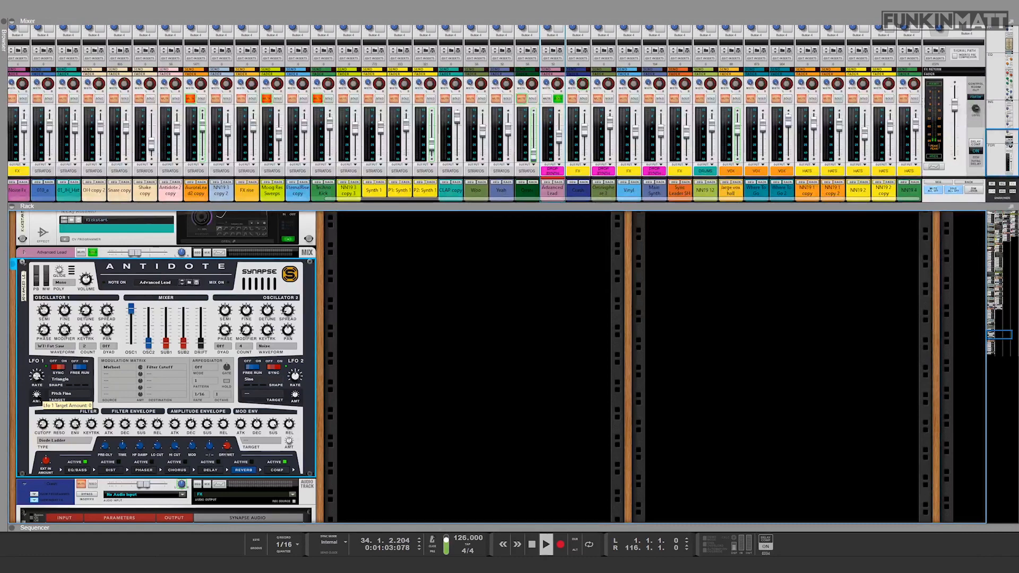
Step: Set the LFO 1 target amount to 41 in the Advanced Lead's Antidote synth and audition the lead
left_click_drag(36, 395, 38, 393)
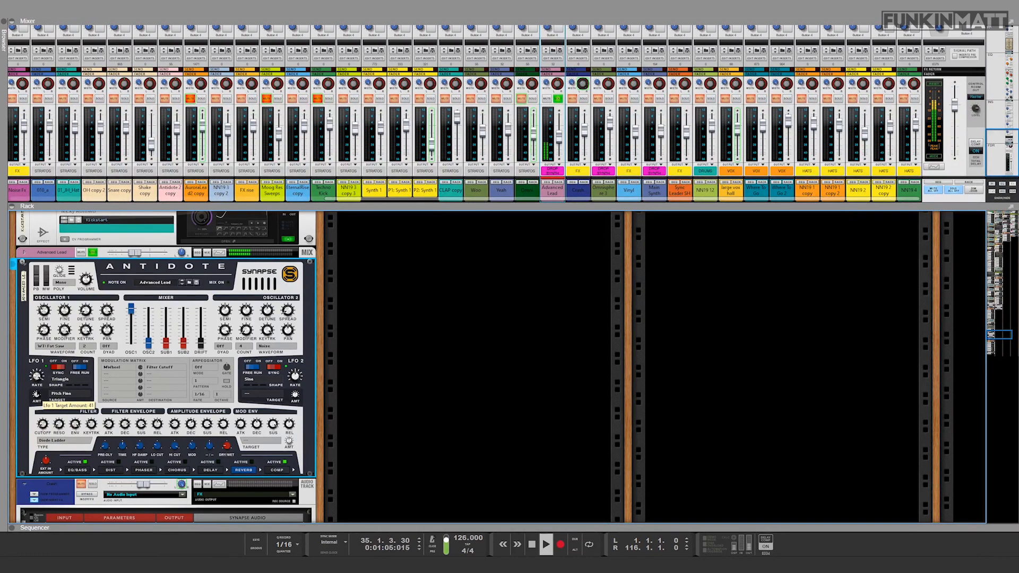
key("space")
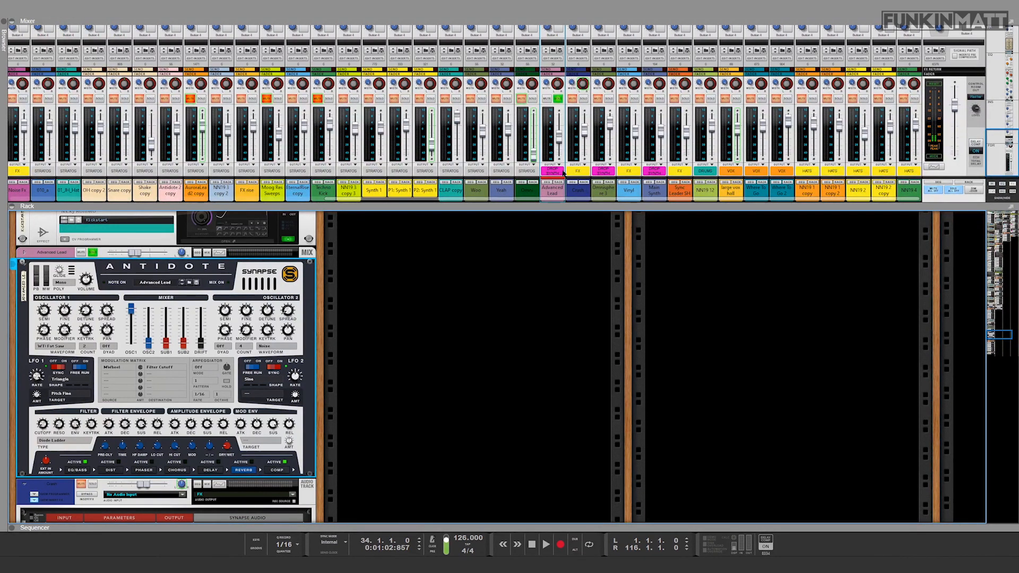
Step: Unsolo the Advanced Lead channel, solo the Main Synth channel instead, and audition it from bar 34
left_click(609, 99)
left_click(583, 99)
left_click(558, 98)
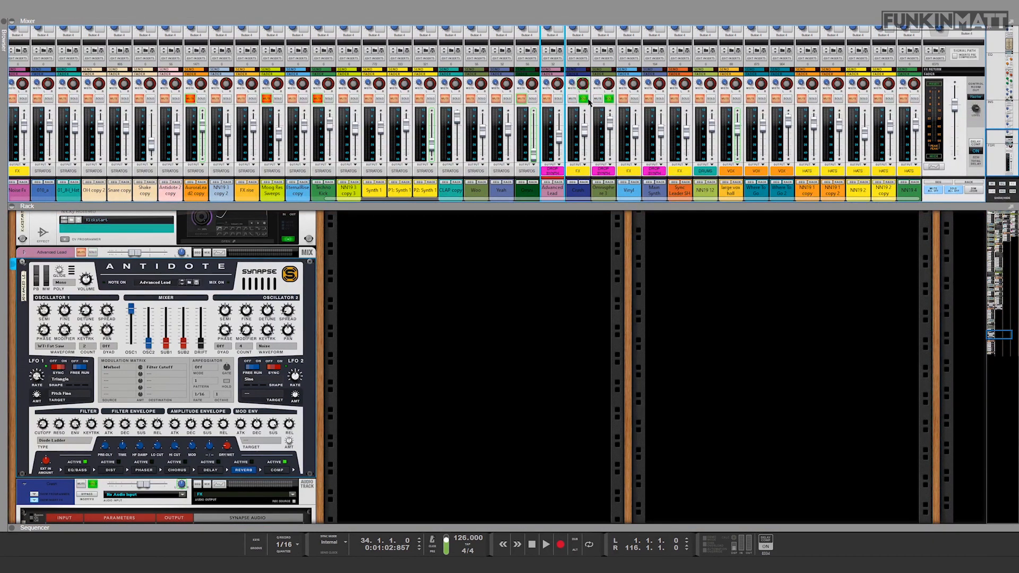
left_click(583, 99)
left_click(609, 99)
left_click(659, 100)
key("space")
key("space")
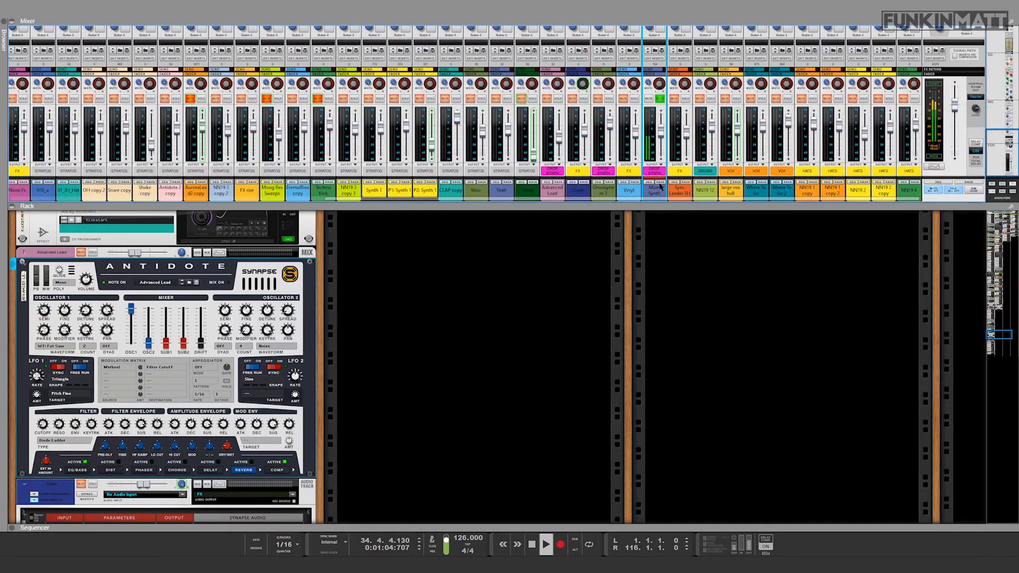
Step: Locate the Main Synth's devices in the rack and inspect its Serum patch, closing the plug-in window when done
left_click(658, 186)
left_click(540, 260)
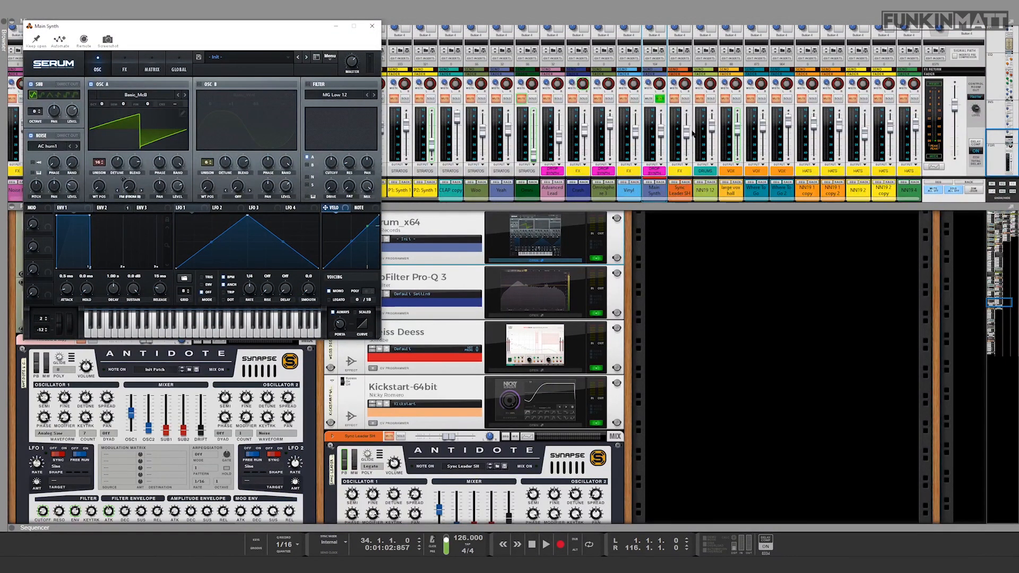
left_click(372, 25)
Step: Inspect the bands of the Main Synth's FabFilter Pro-Q 3 equalizer while auditioning the channel, and close the equalizer
scroll(512, 300, "up", 4)
scroll(511, 300, "down", 1)
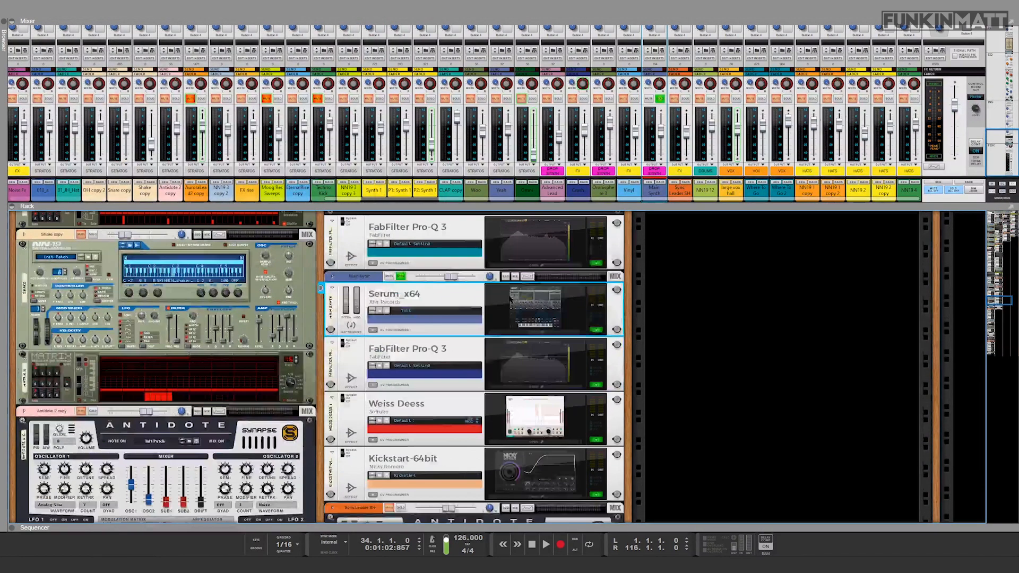
left_click(509, 387)
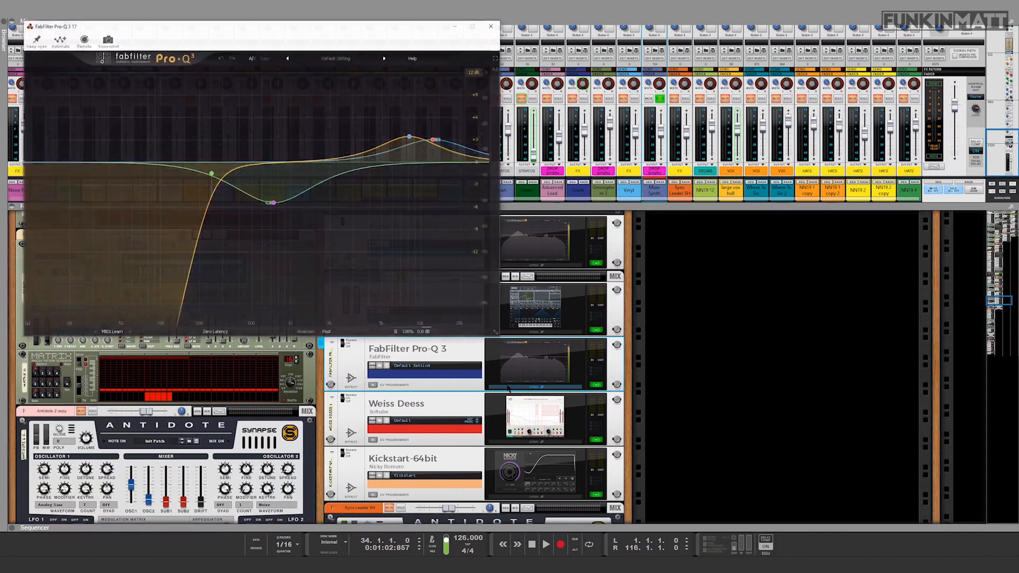
key("space")
key("space")
mouse_move(273, 204)
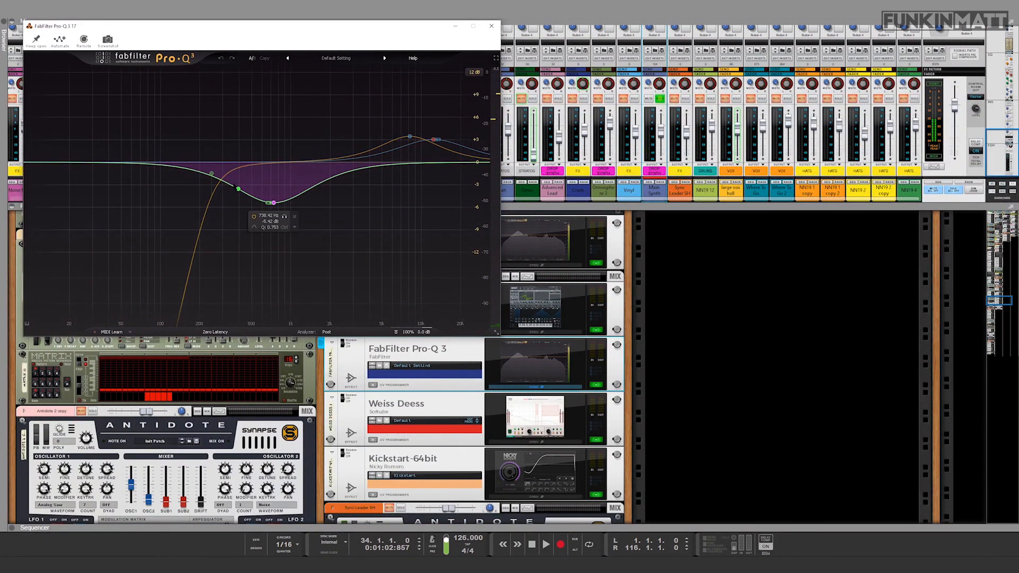
mouse_move(401, 138)
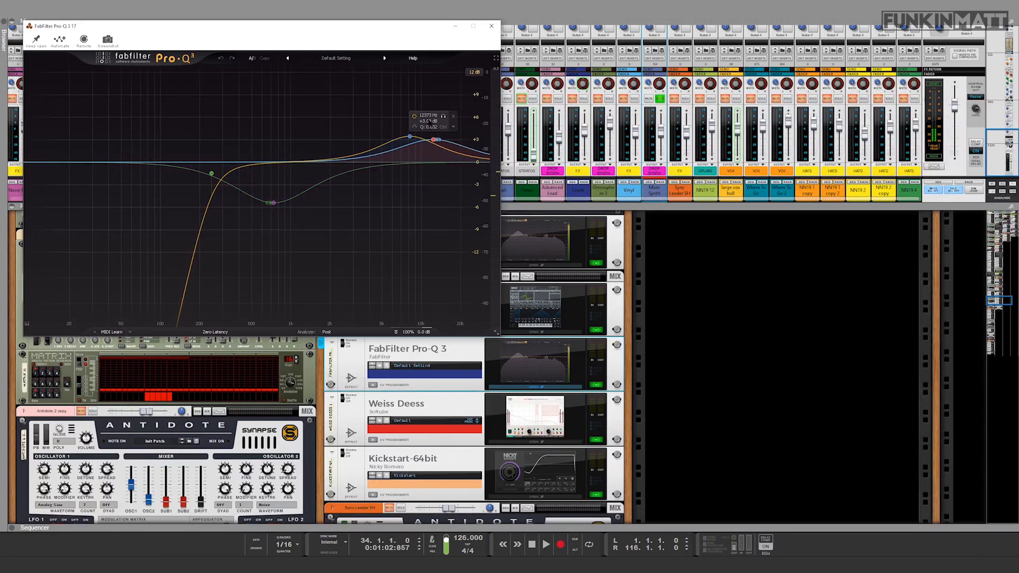
left_click(491, 26)
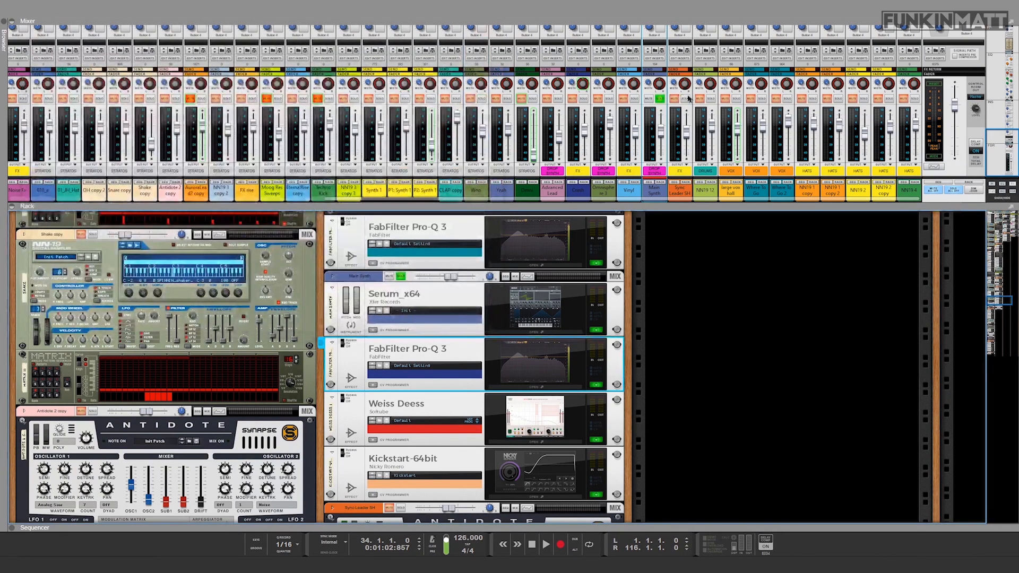
Step: Audition the Advanced Lead and Main Synth channels together from bar 34, toggling their solos to compare them
left_click(660, 100)
left_click(557, 99)
key("space")
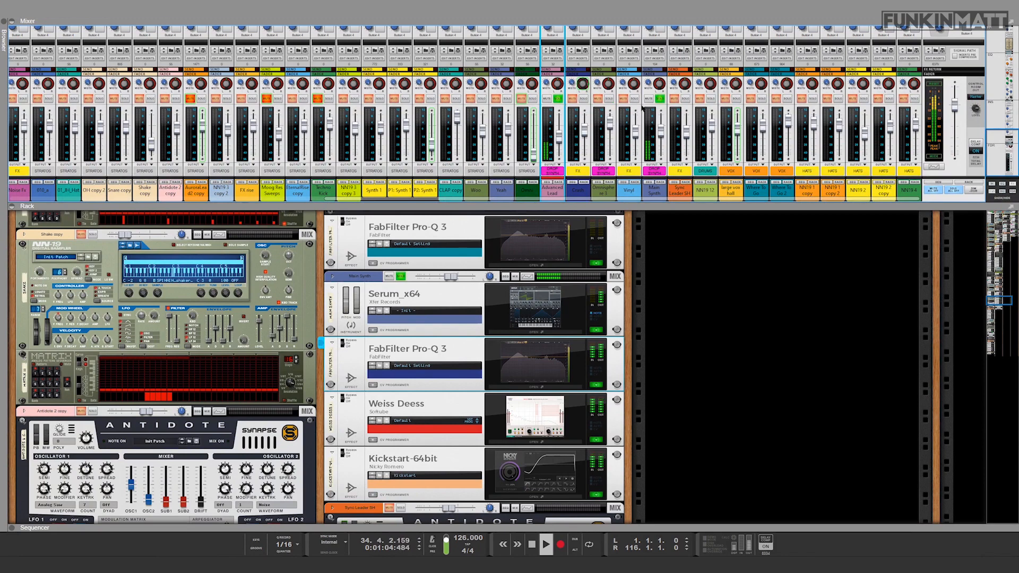
left_click(660, 100)
left_click(660, 99)
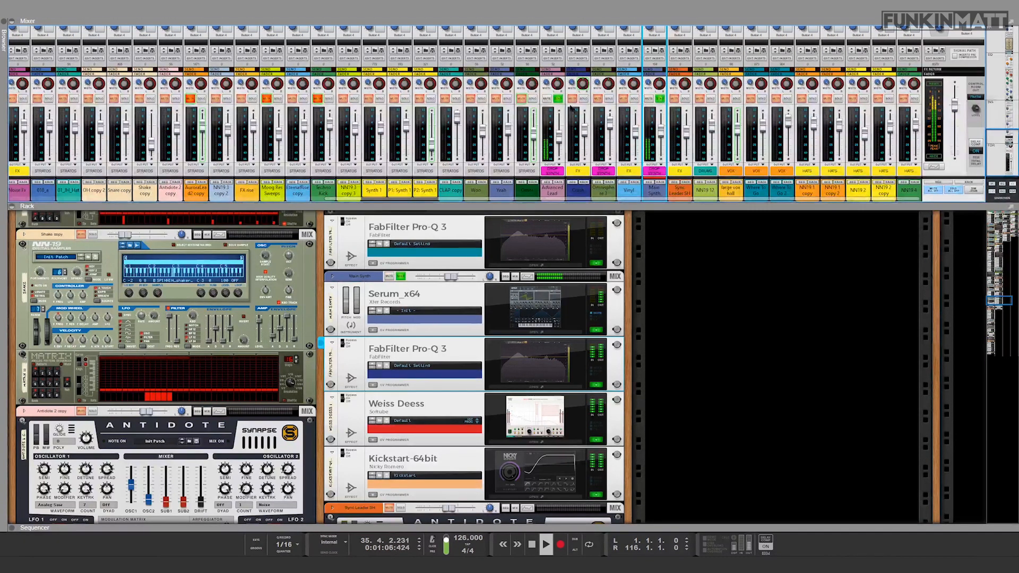
left_click(559, 99)
left_click(559, 99)
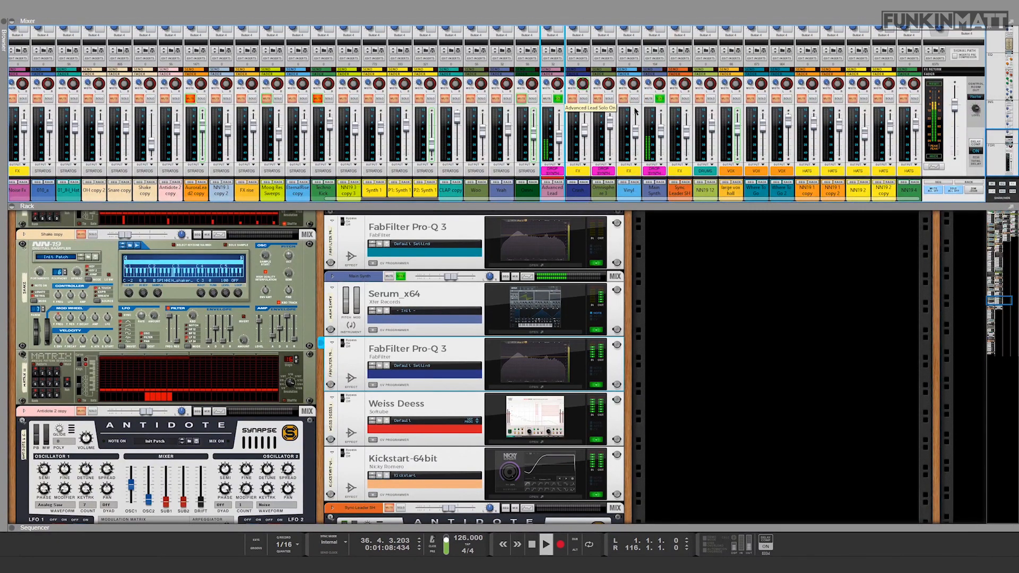
left_click(660, 99)
key("space")
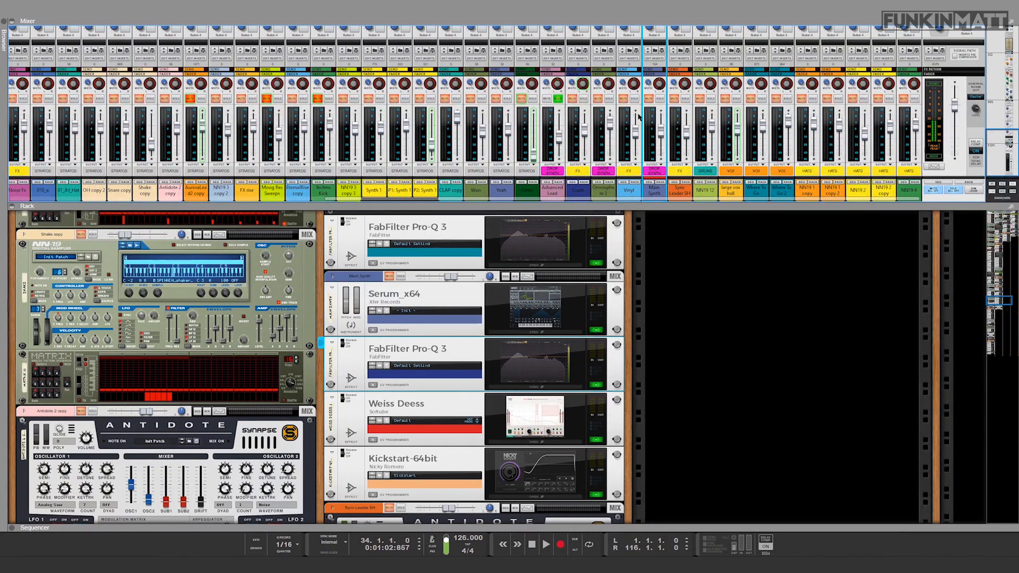
Step: Clear the individual solos on the drop synth channels and inspect the Main Synth's Kickstart effect
left_click(660, 99)
left_click(560, 109)
left_click(660, 100)
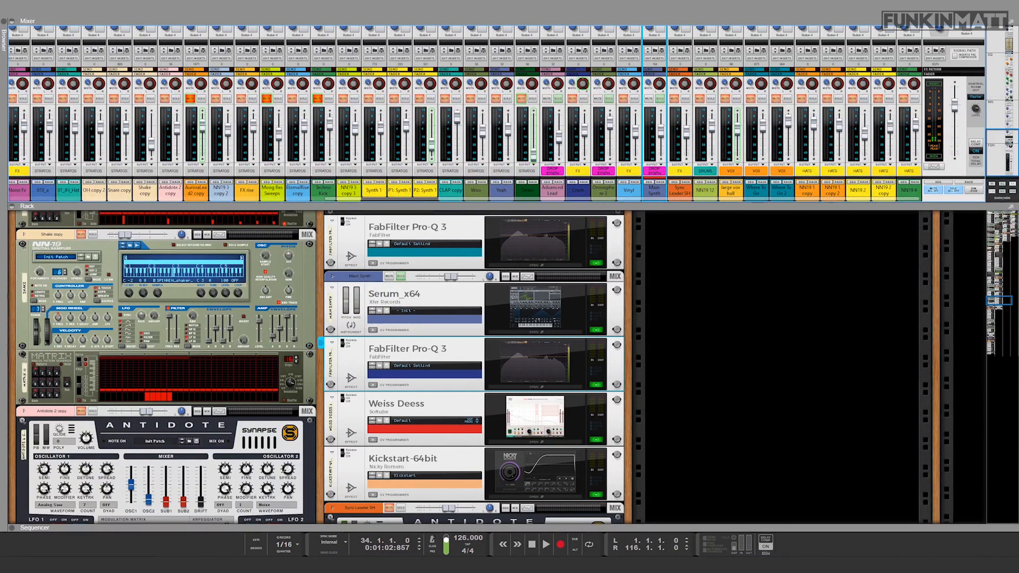
left_click(575, 498)
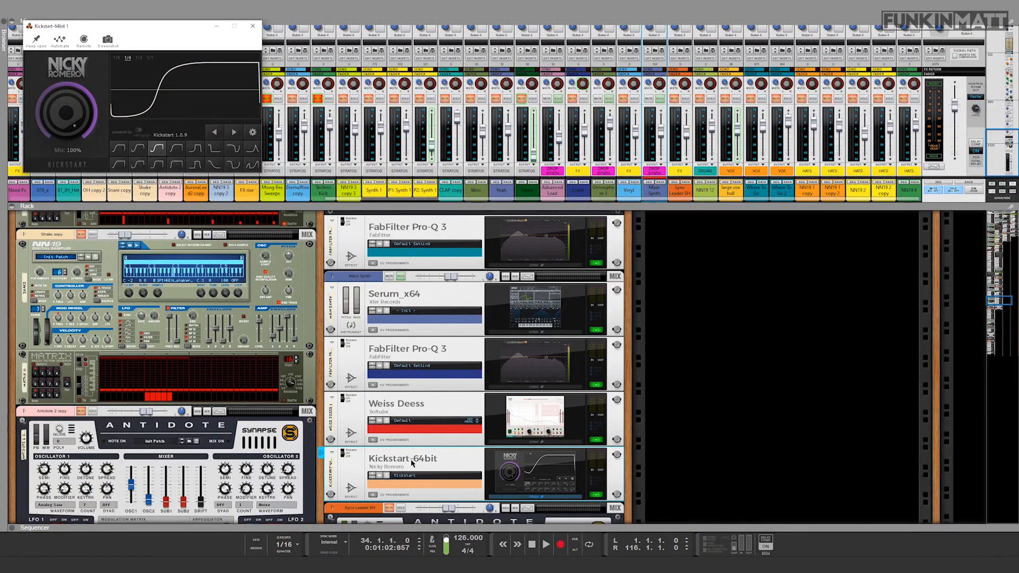
left_click(251, 27)
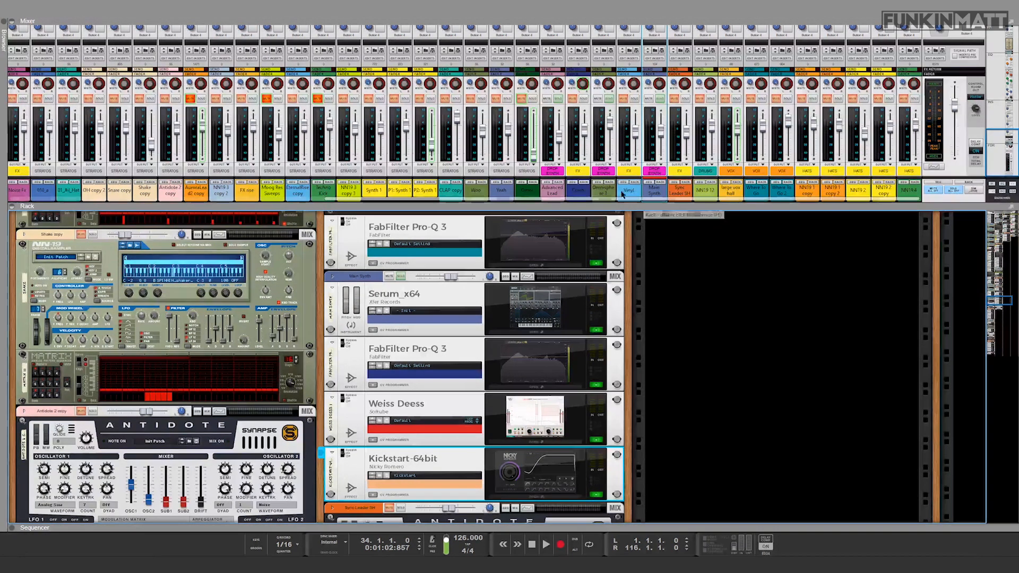
Step: Turn off all solos in the mixer and enlarge the sequencer below a shorter mixer
left_click(957, 194)
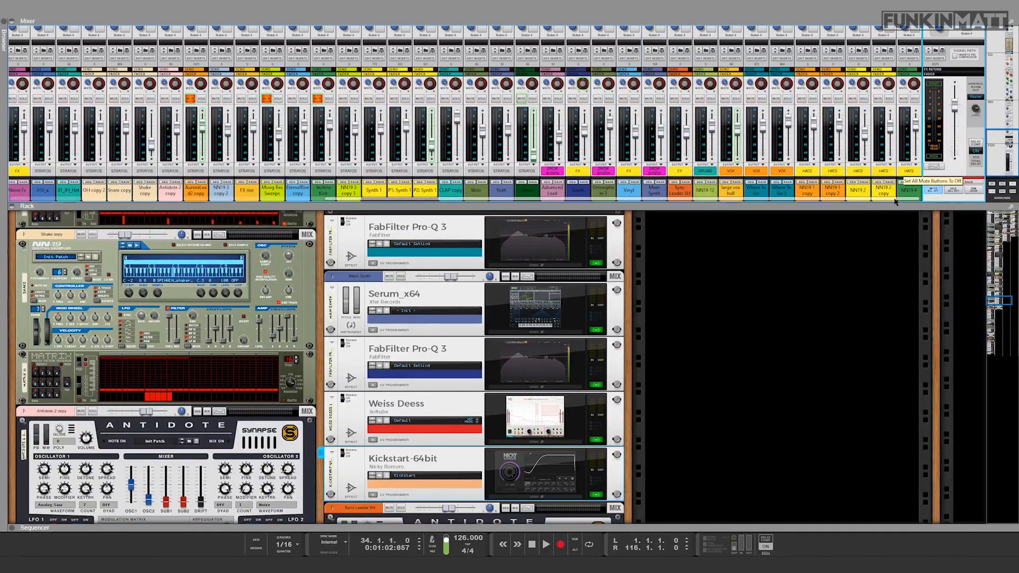
left_click(614, 527)
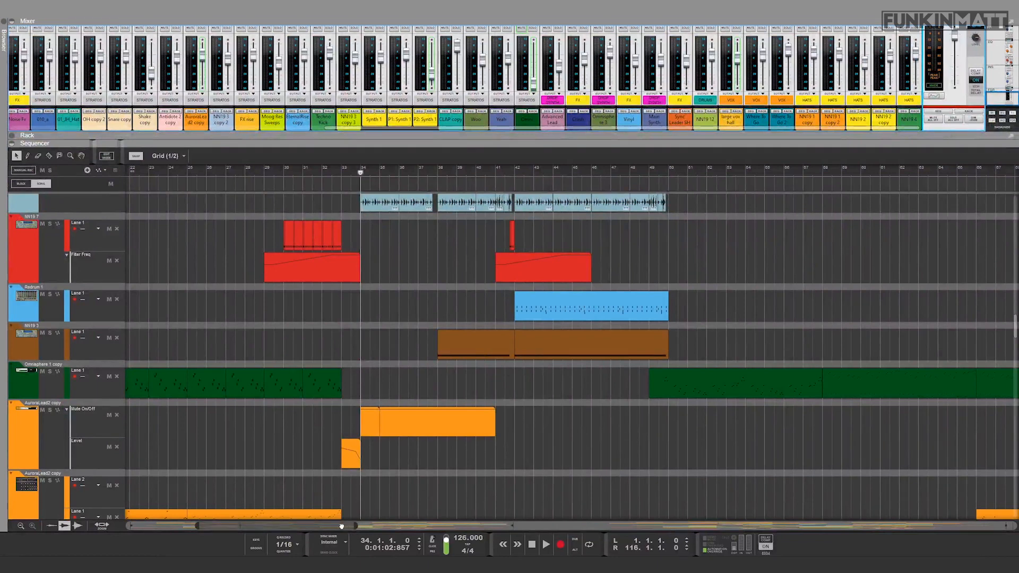
Step: Audition the full mix of the drop from bar 34 in the sequencer, playing it twice
left_click_drag(345, 526, 309, 526)
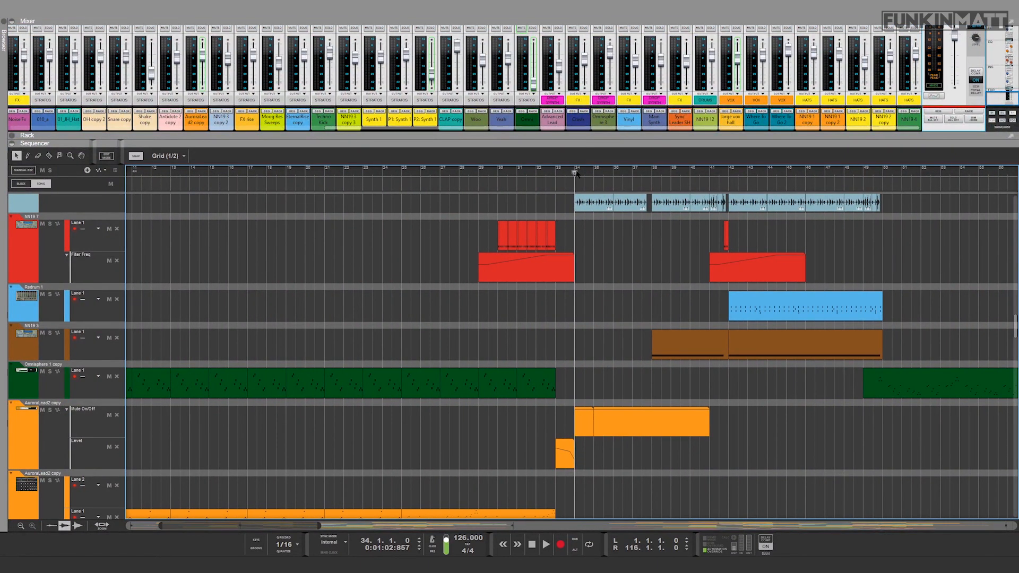
key("space")
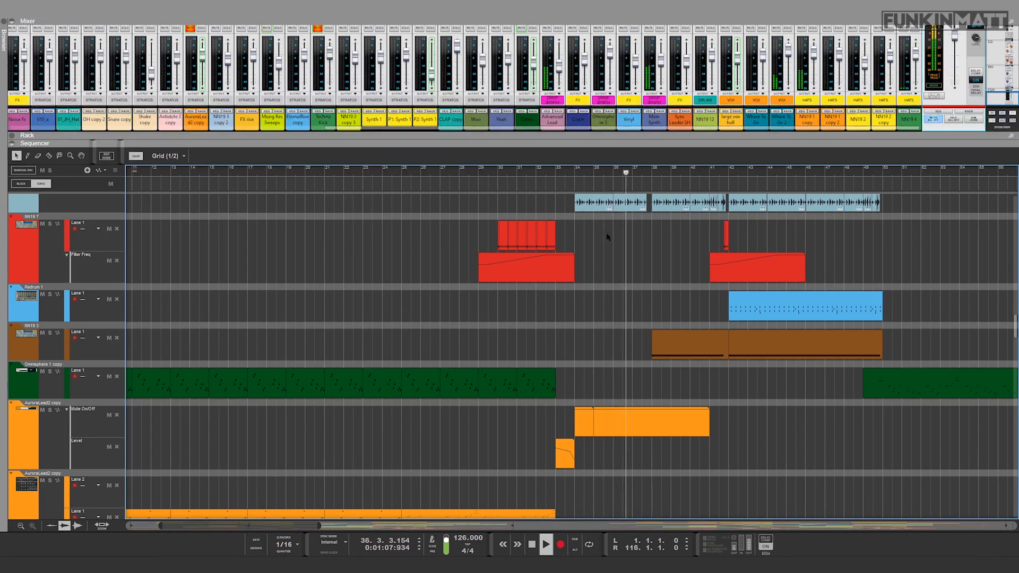
key("space")
left_click_drag(284, 526, 257, 526)
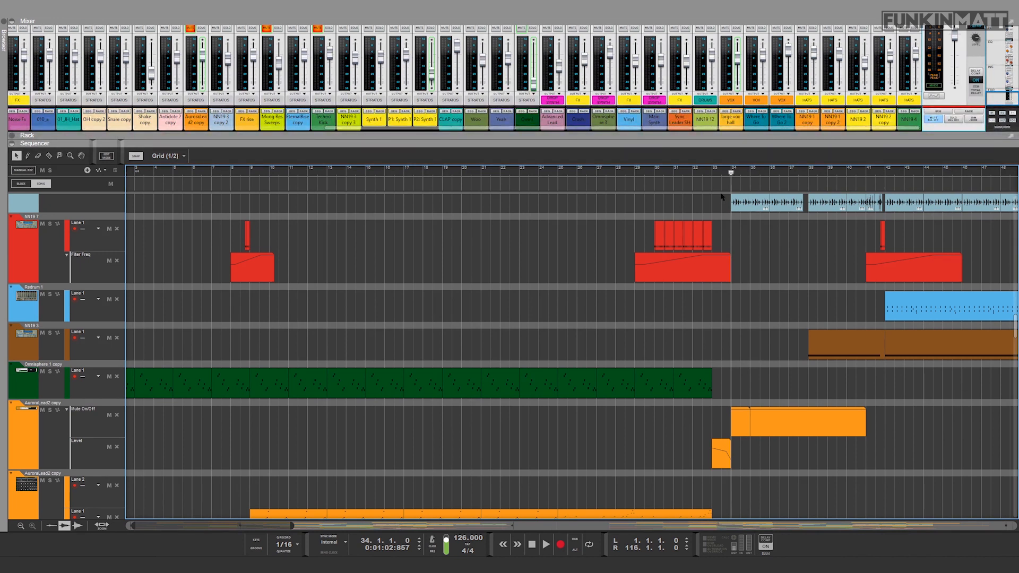
key("space")
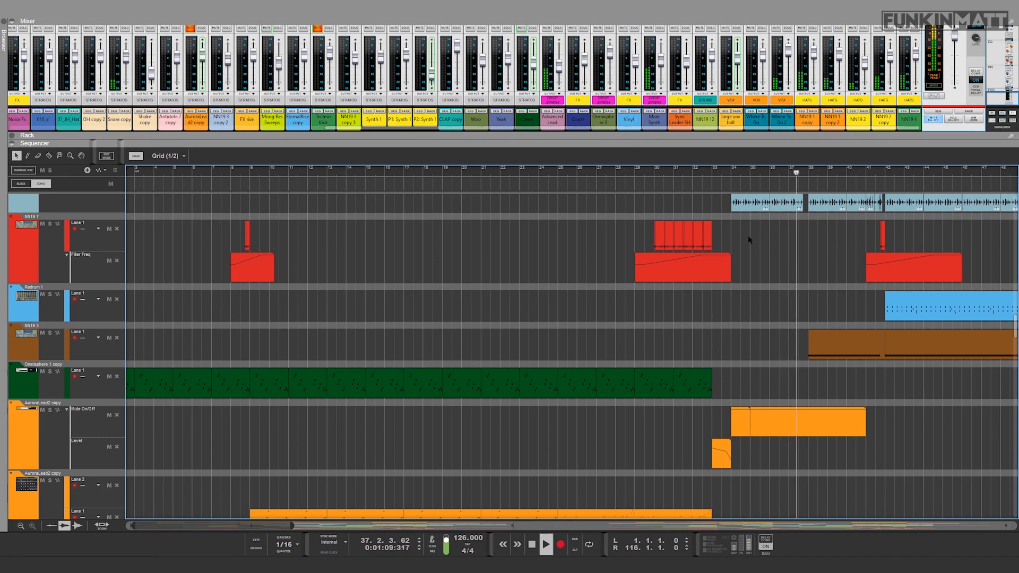
key("space")
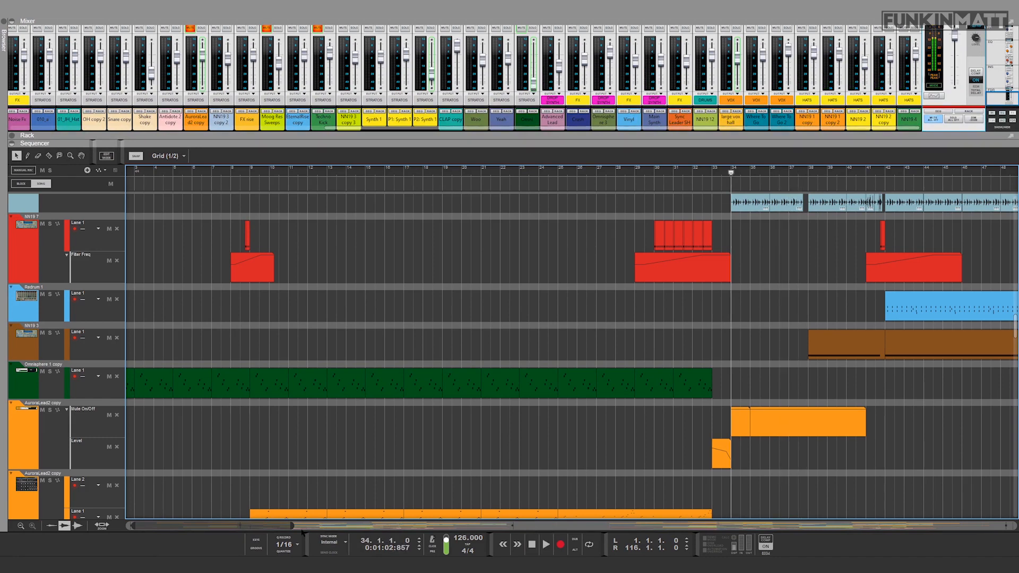
Step: Show both drops in the arrangement up to about bar 79 and make the mixer taller above the sequencer
left_click_drag(292, 525, 348, 520)
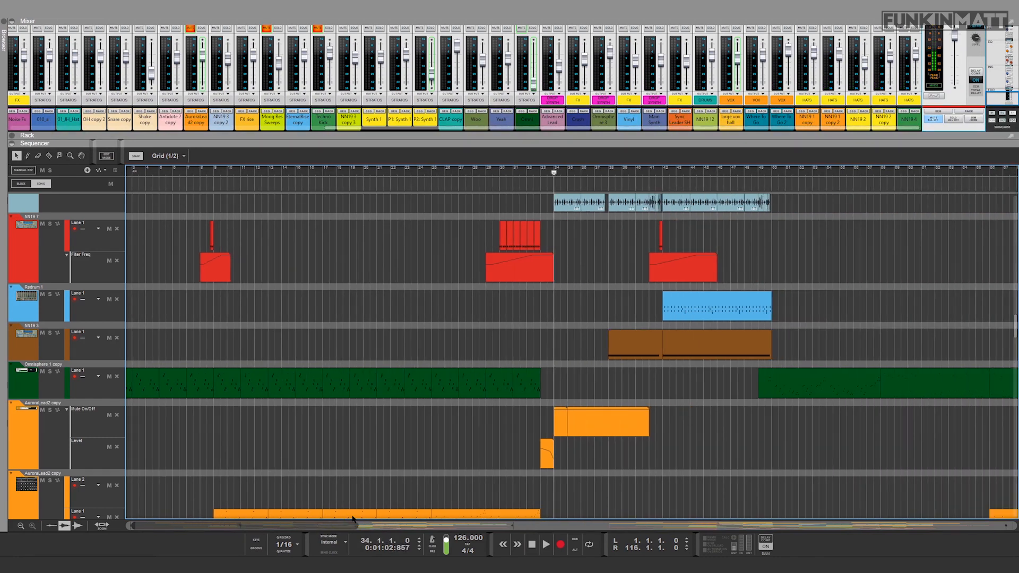
scroll(552, 292, "up", 2)
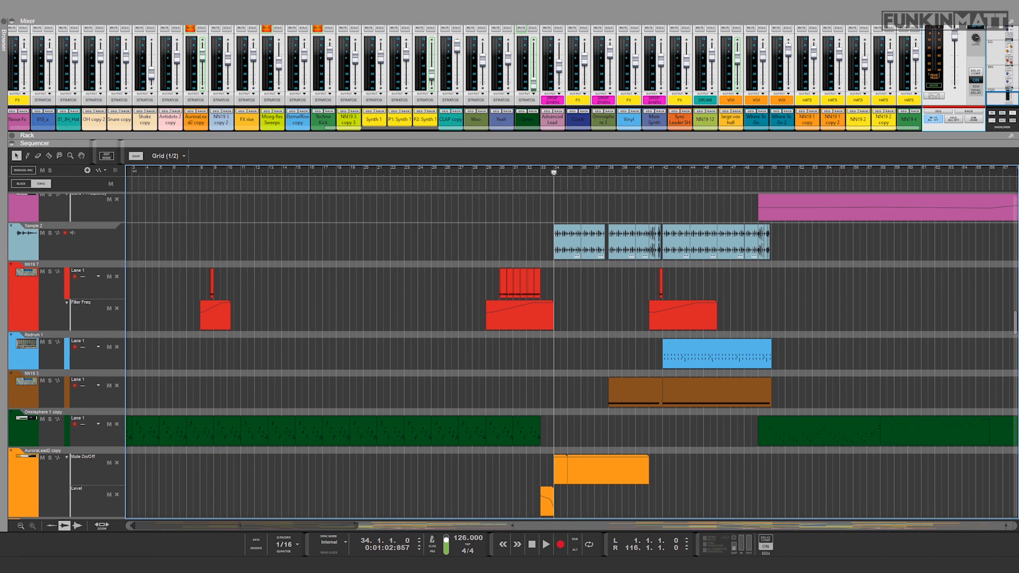
left_click_drag(356, 524, 268, 525)
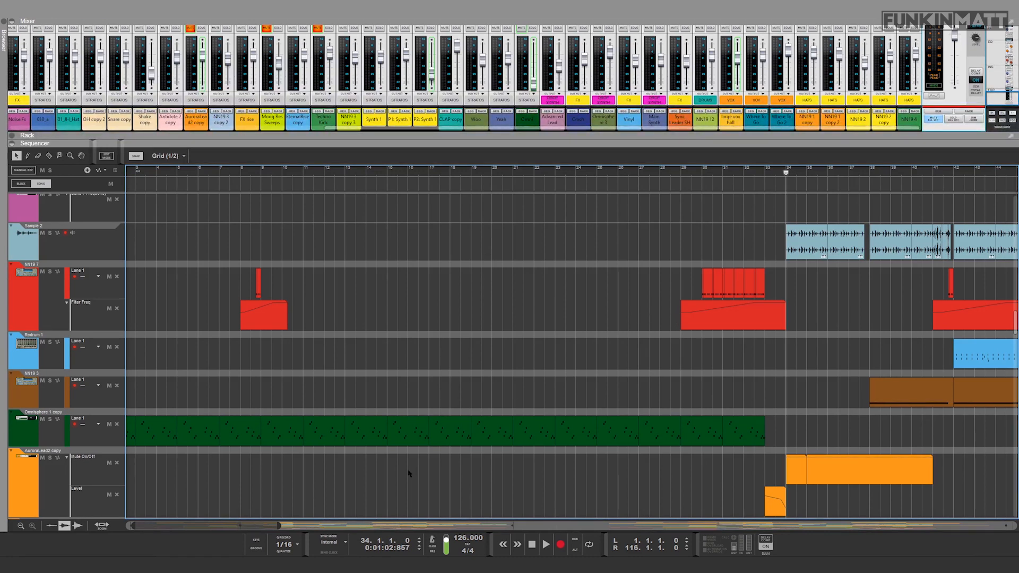
left_click_drag(278, 525, 397, 525)
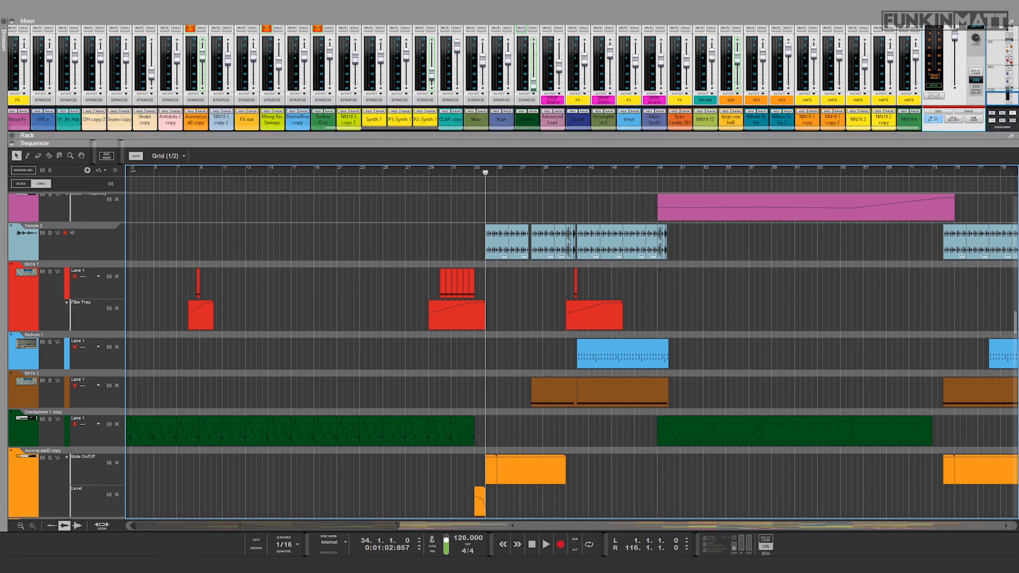
left_click_drag(170, 132, 170, 244)
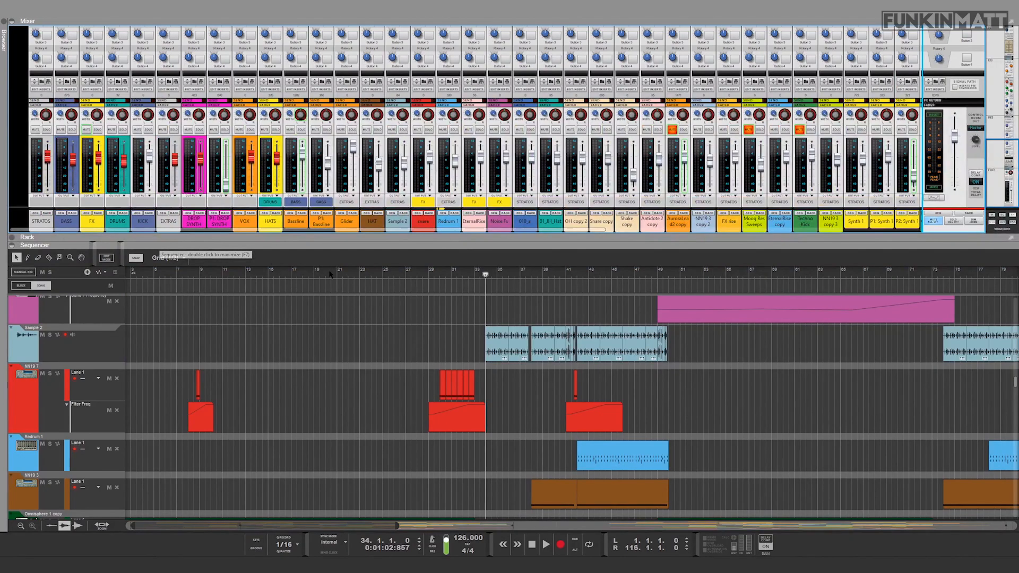
Step: Solo the Omnisphere 1 copy track in the sequencer and play it from bar 17
scroll(352, 318, "down", 10)
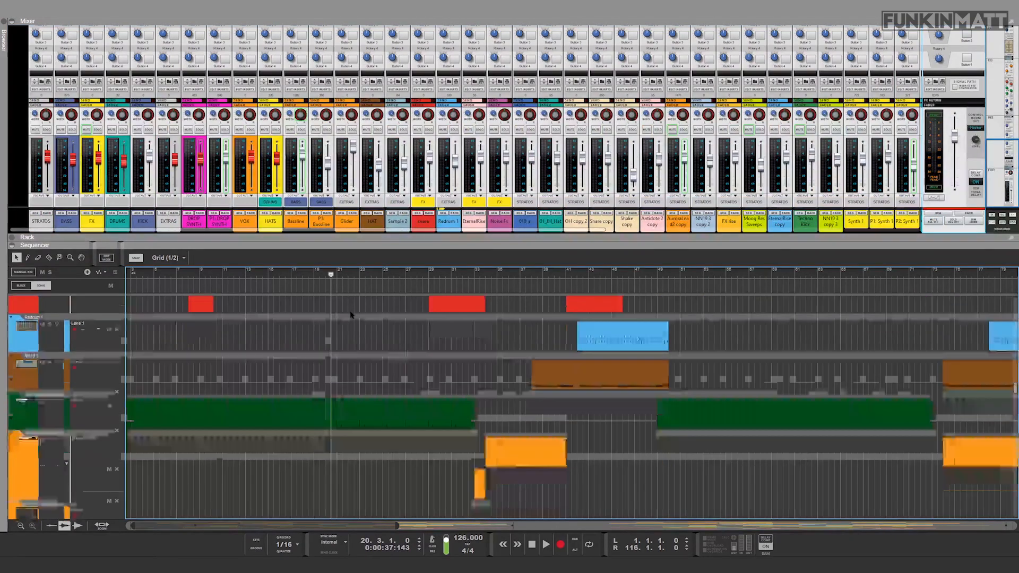
scroll(373, 369, "up", 6)
scroll(357, 380, "down", 3)
left_click(290, 275)
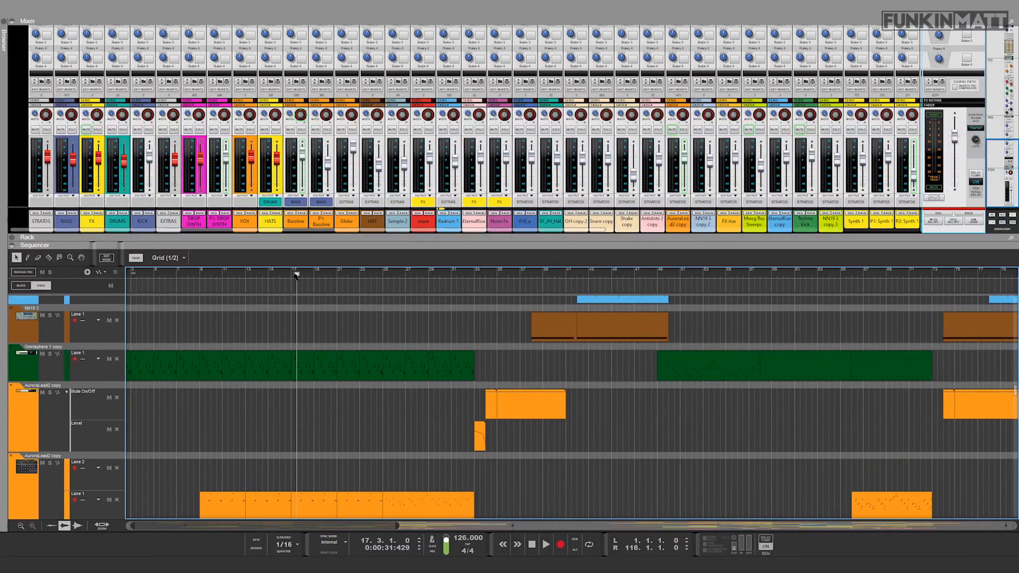
left_click(50, 353)
key("space")
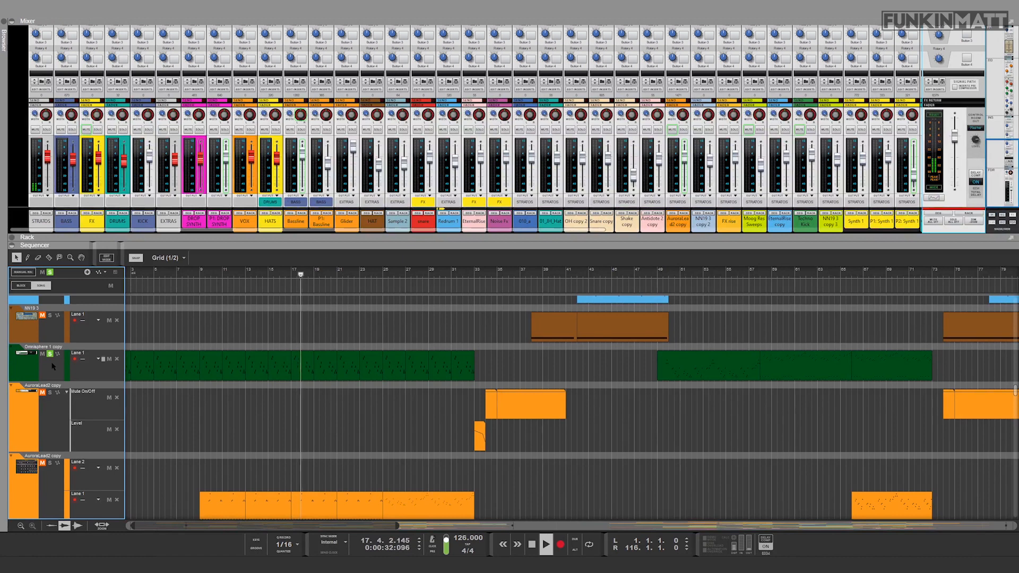
Step: Select the Omnisphere 1 copy track to find its mixer channel, and audition it again from bar 17
left_click(53, 366)
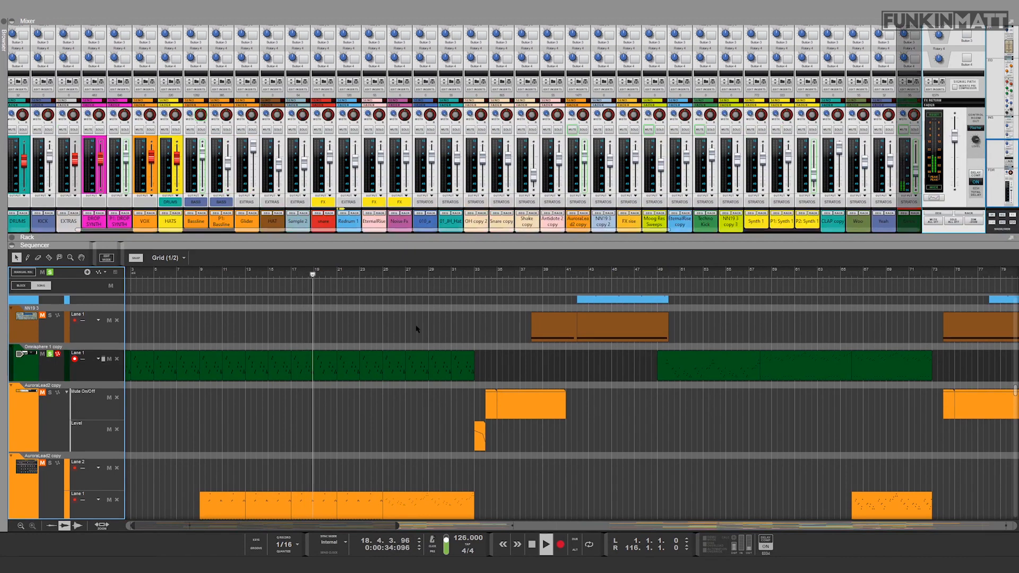
key("space")
scroll(110, 335, "down", 1)
key("space")
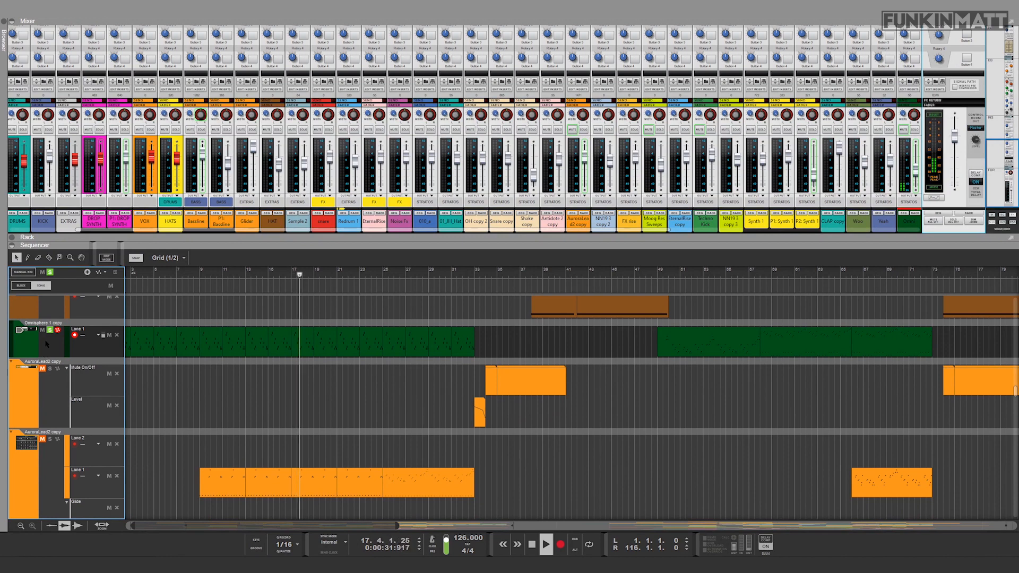
key("space")
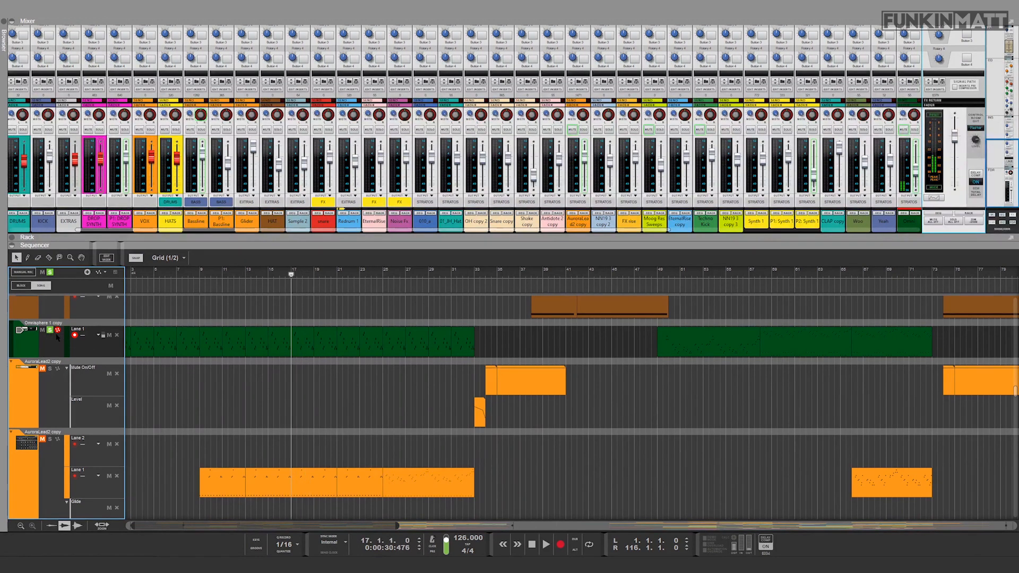
Step: Unsolo the Omnisphere 1 copy track, solo AuroraLead2 copy instead, and audition it from bar 17
scroll(50, 330, "down", 3)
scroll(49, 395, "up", 2)
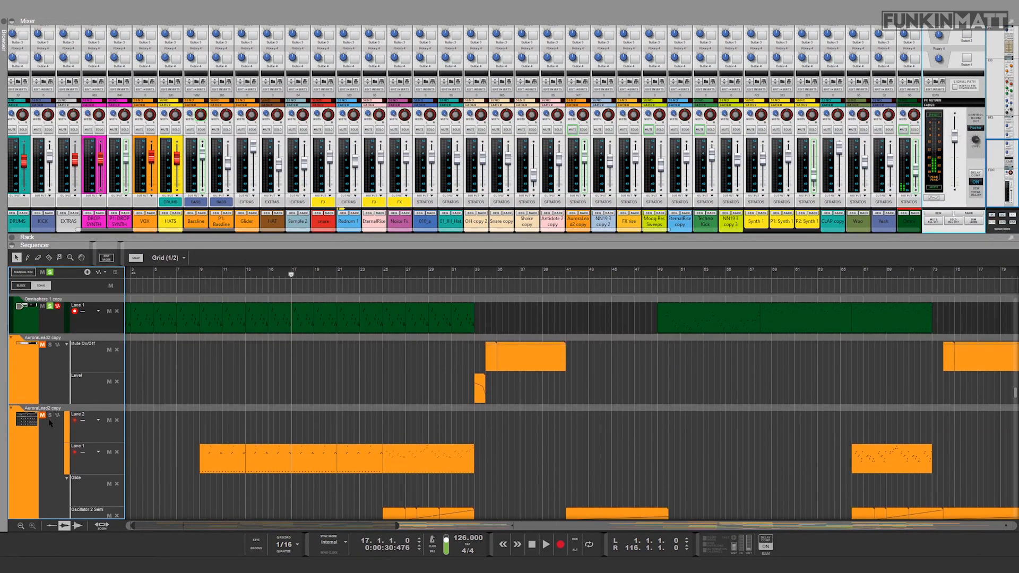
scroll(49, 422, "down", 3)
scroll(54, 392, "up", 5)
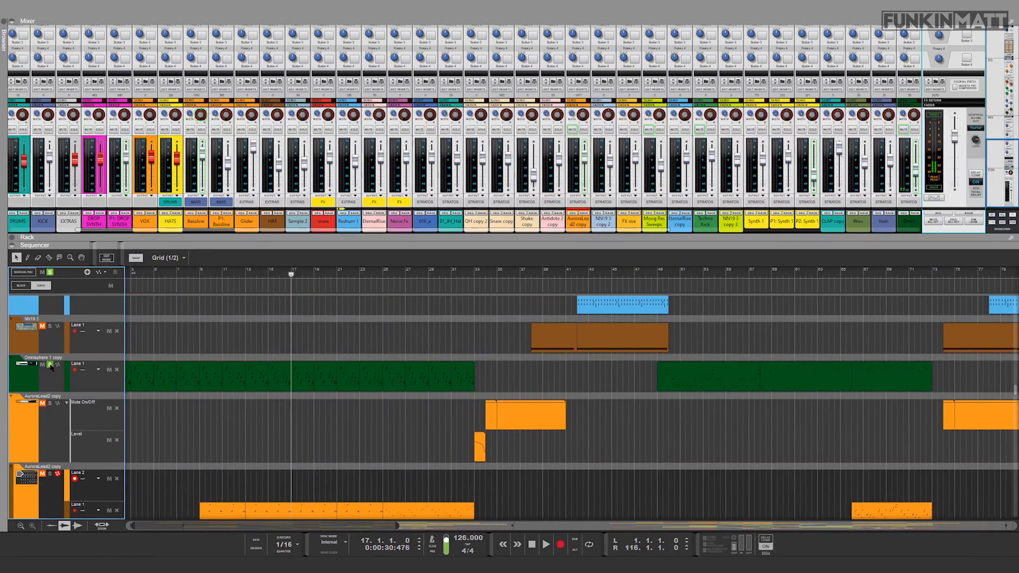
left_click(51, 366)
left_click(50, 473)
scroll(292, 332, "down", 4)
left_click(309, 336)
key("space")
scroll(310, 337, "down", 2)
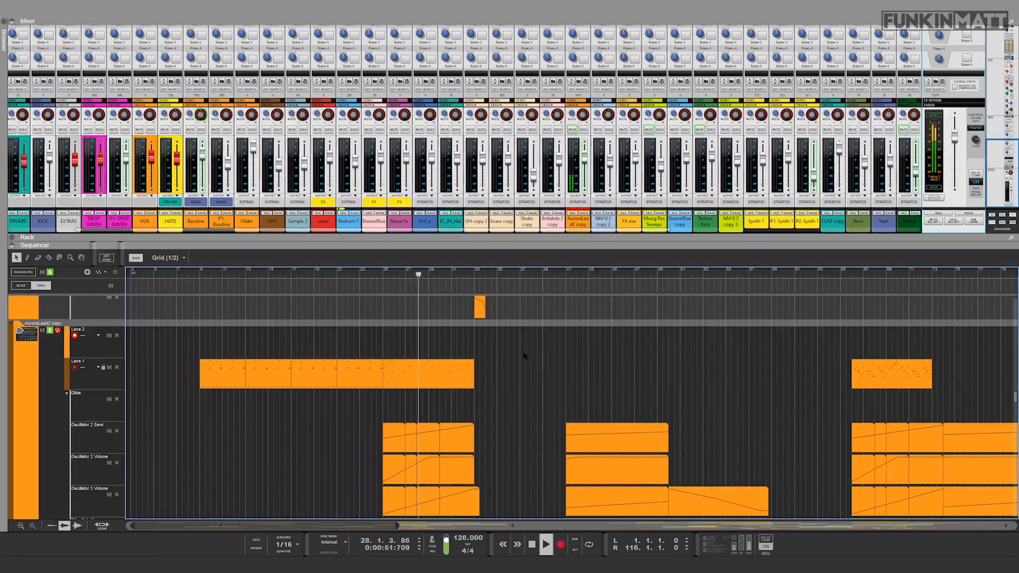
key("space")
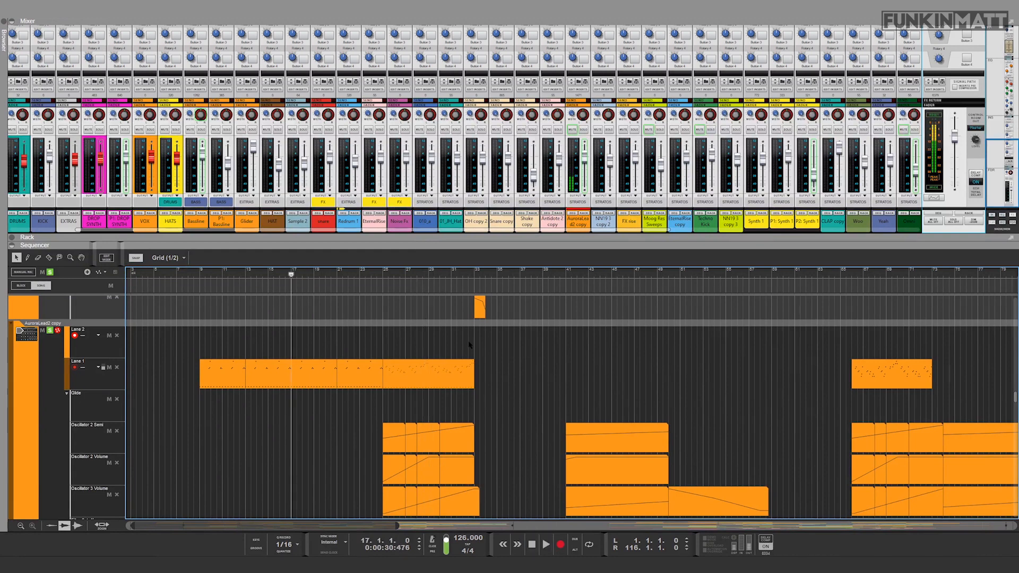
Step: Make the sequencer taller to examine the AuroraLead2 copy automation lanes and move the playhead to bar 25
scroll(439, 380, "down", 4)
scroll(464, 353, "up", 2)
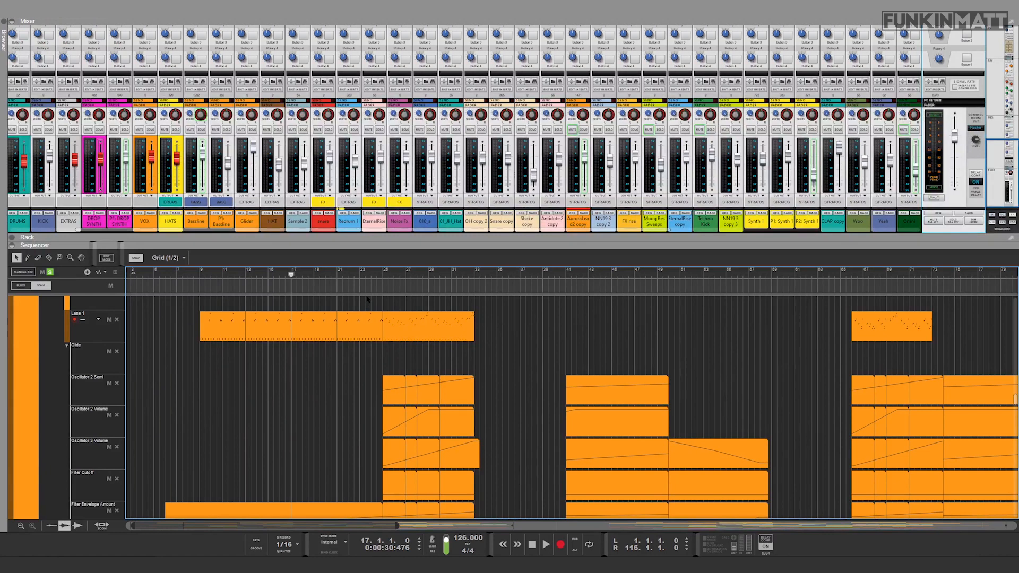
scroll(394, 329, "up", 1)
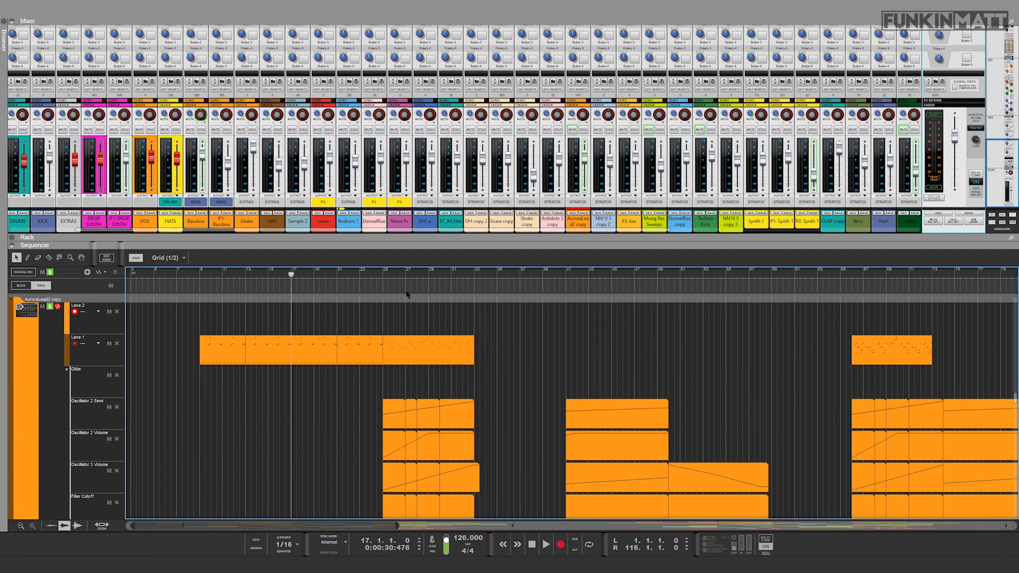
left_click_drag(406, 247, 406, 200)
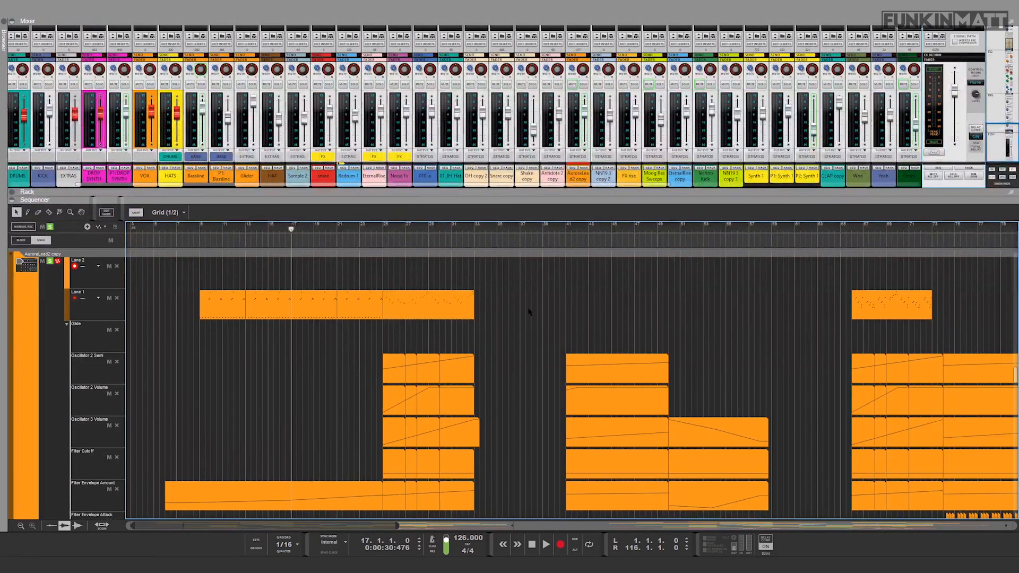
left_click(383, 229)
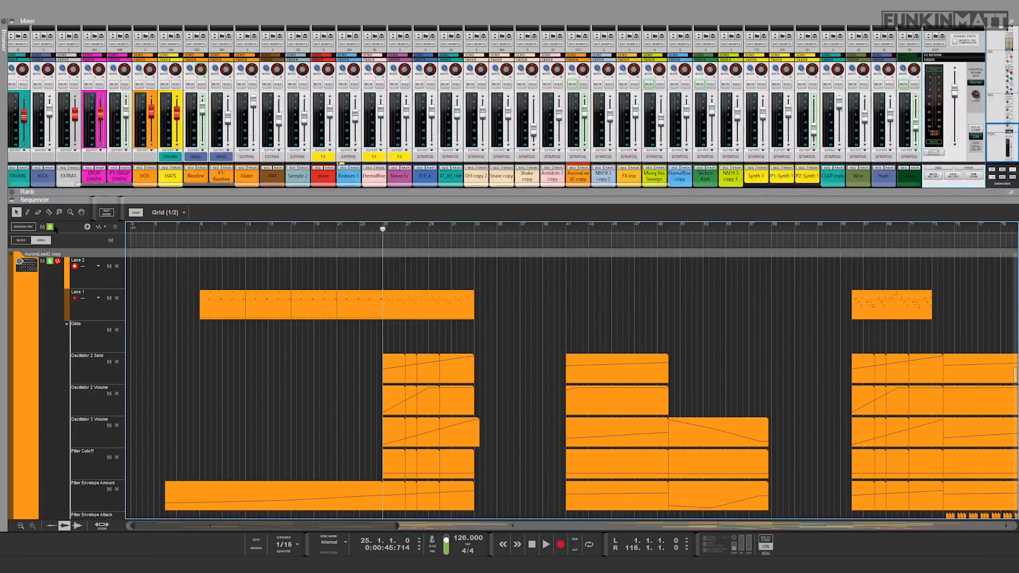
Step: Find the AeonGlider copy track, solo it alongside AuroraLead2 copy, and audition both from bar 17
scroll(276, 422, "down", 15)
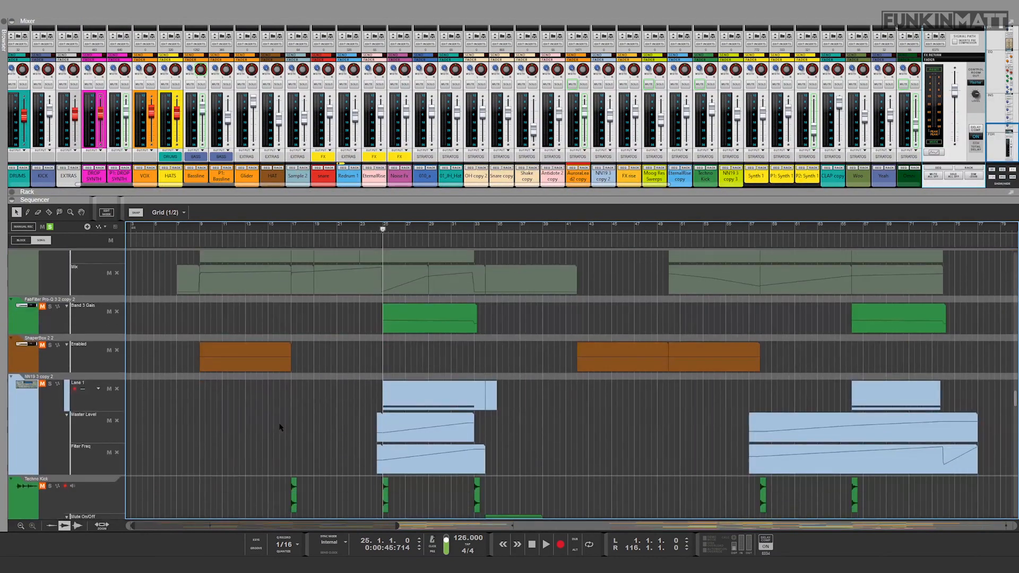
scroll(281, 427, "down", 10)
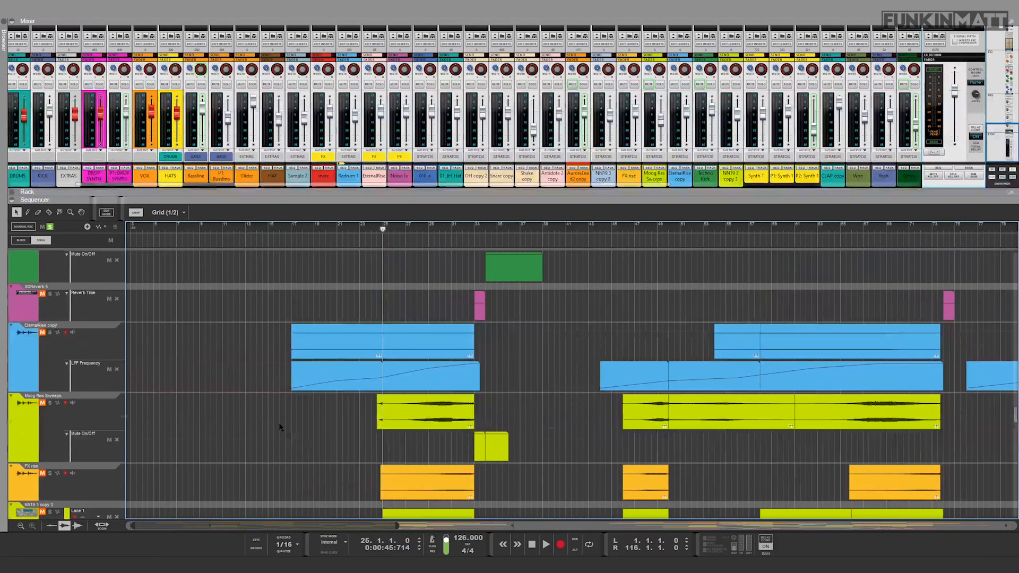
scroll(280, 427, "down", 10)
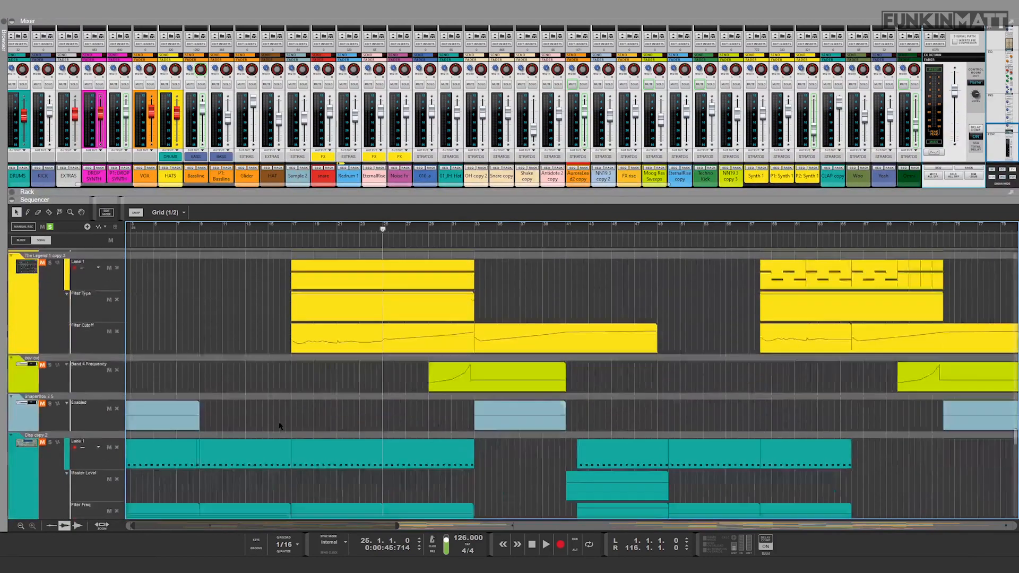
scroll(280, 427, "down", 10)
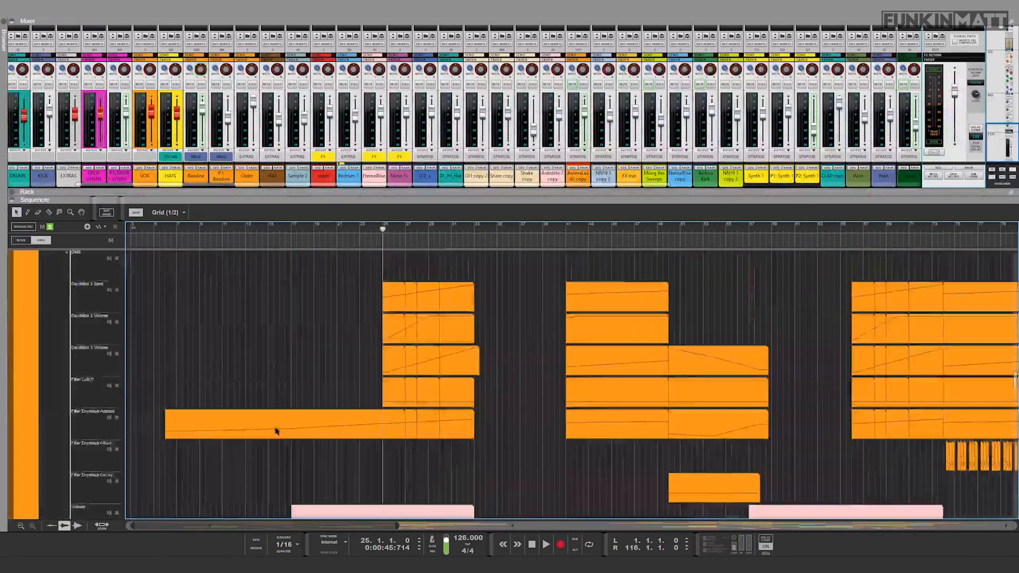
scroll(276, 431, "down", 8)
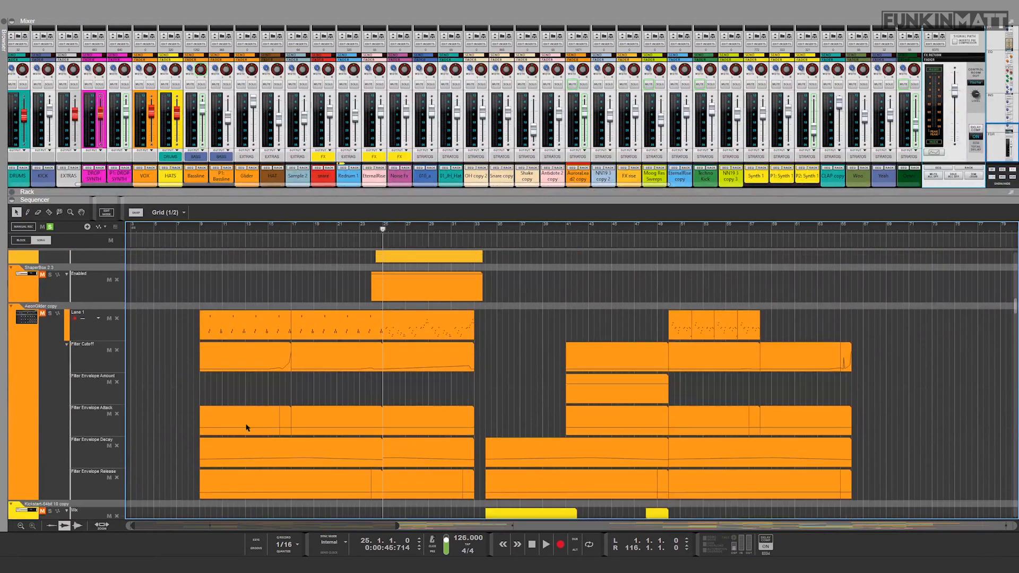
left_click(294, 226)
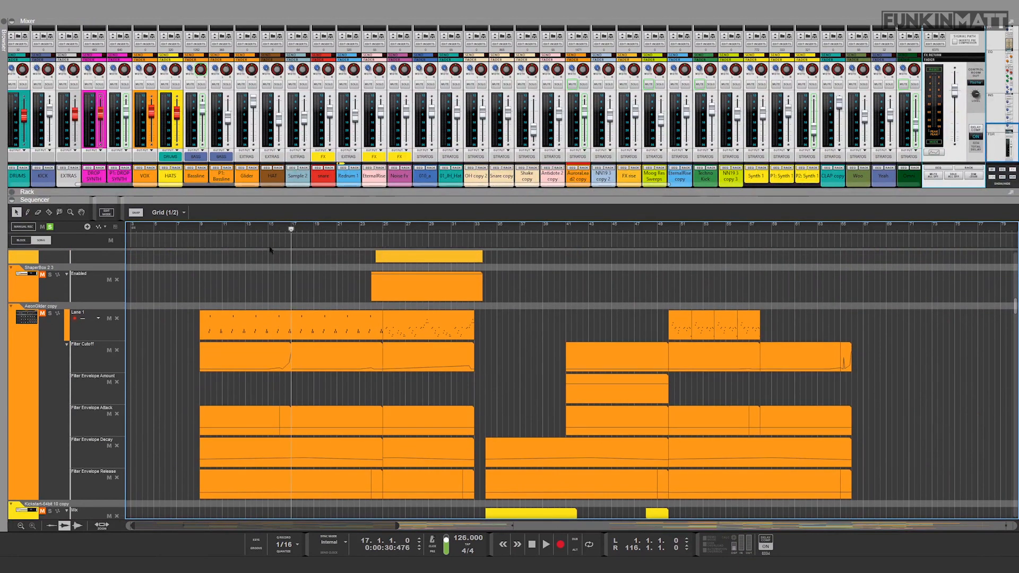
left_click(50, 316)
left_click(50, 313)
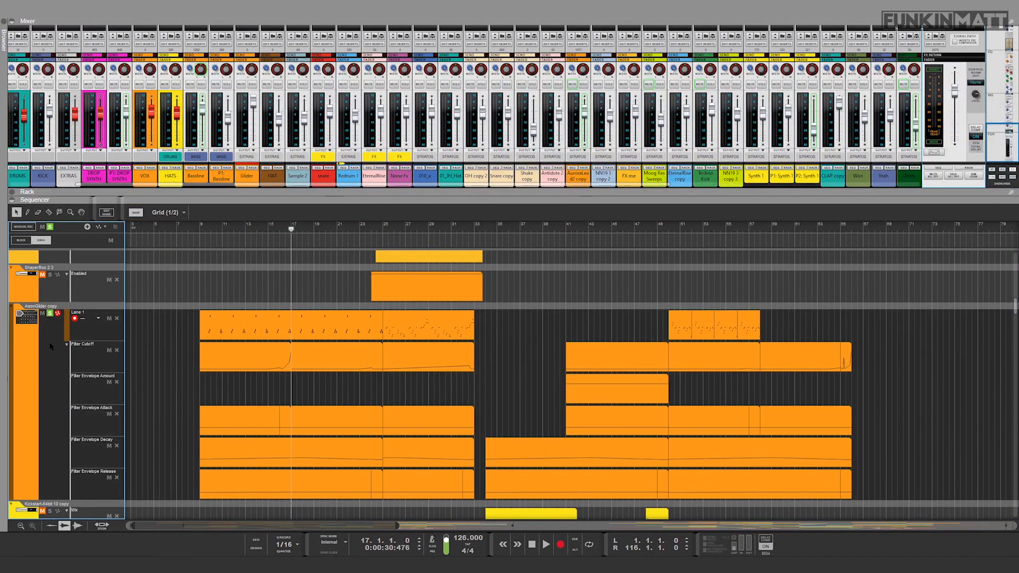
key("space")
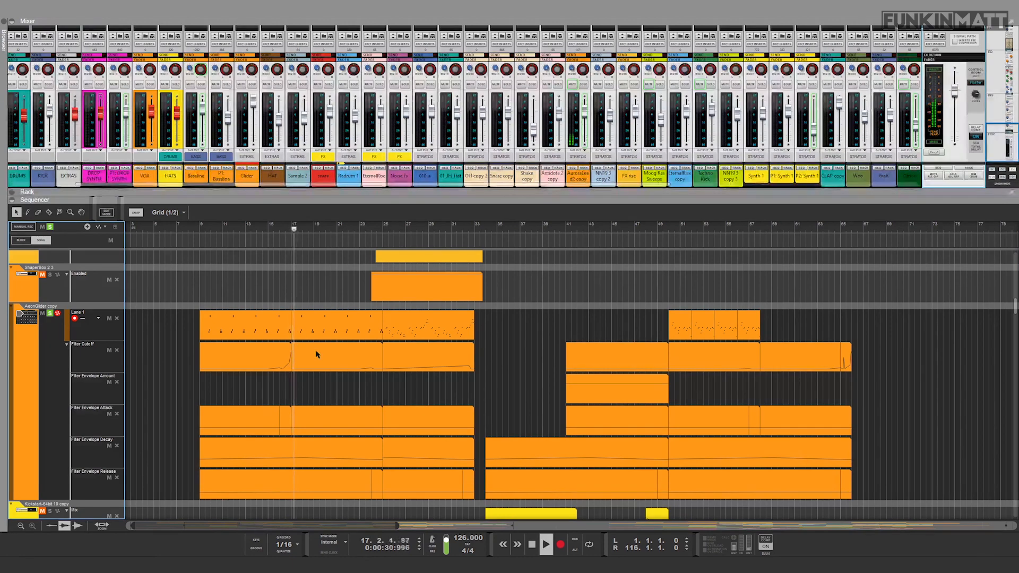
scroll(218, 417, "down", 6)
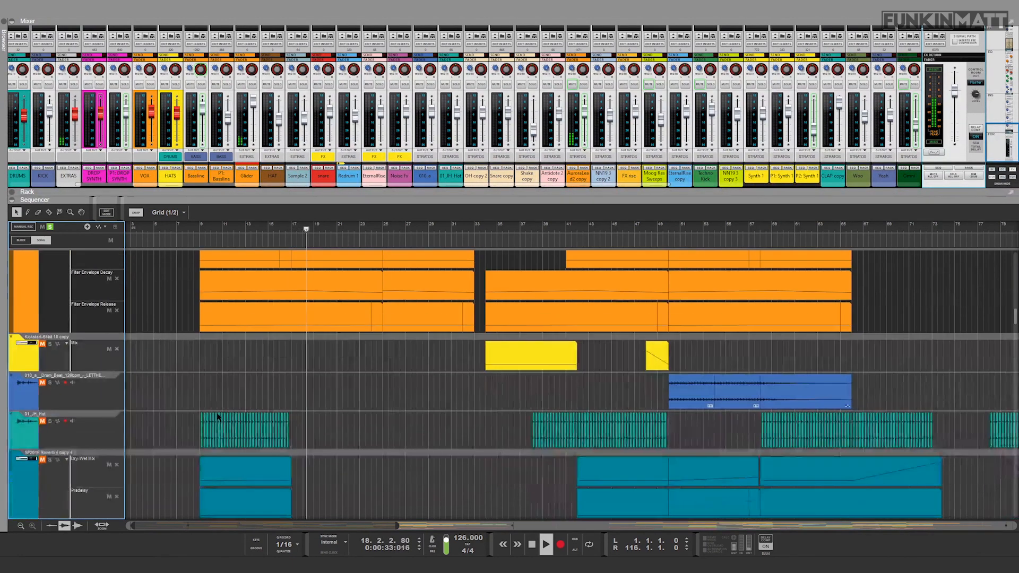
scroll(218, 417, "down", 10)
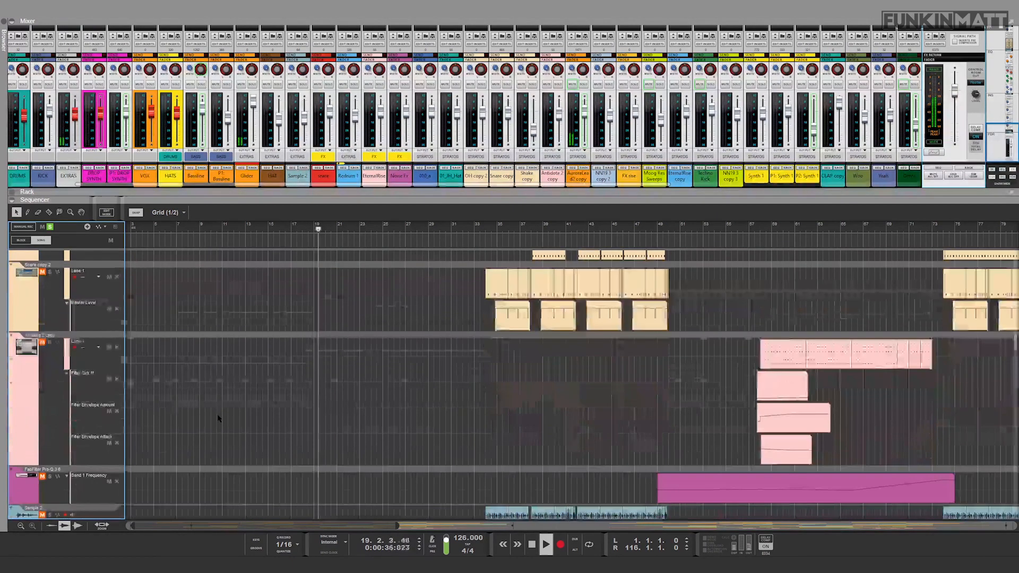
scroll(218, 417, "down", 8)
key("space")
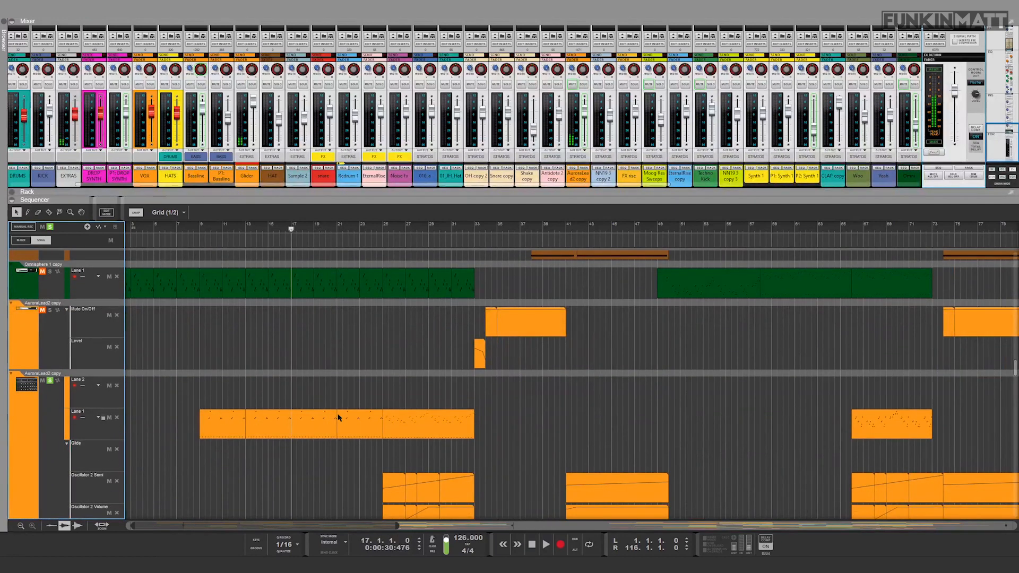
Step: Remove the solo from AuroraLead2 copy and play the AeonGlider copy track alone from bar 17
scroll(51, 425, "down", 3)
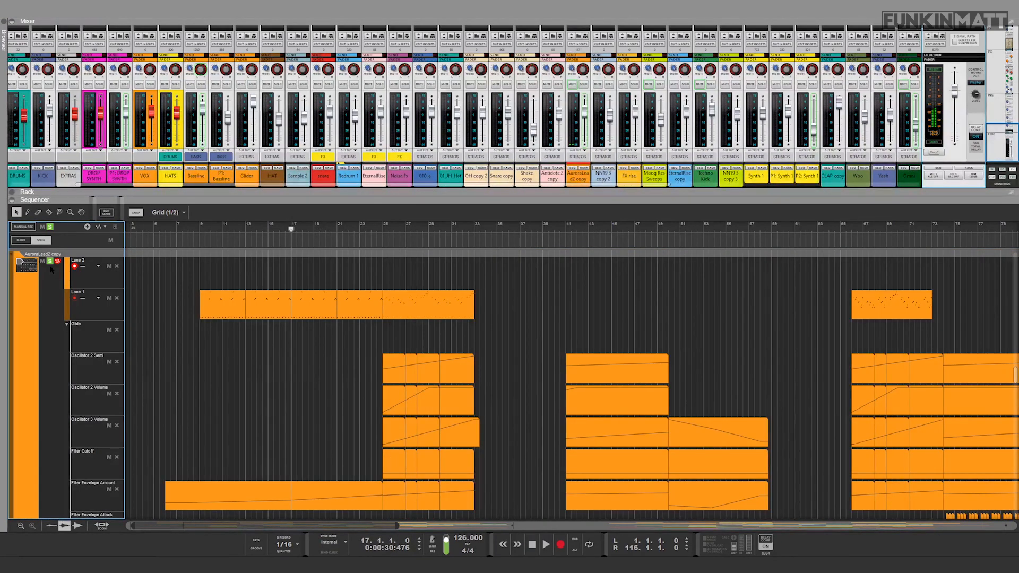
scroll(319, 353, "up", 3)
key("space")
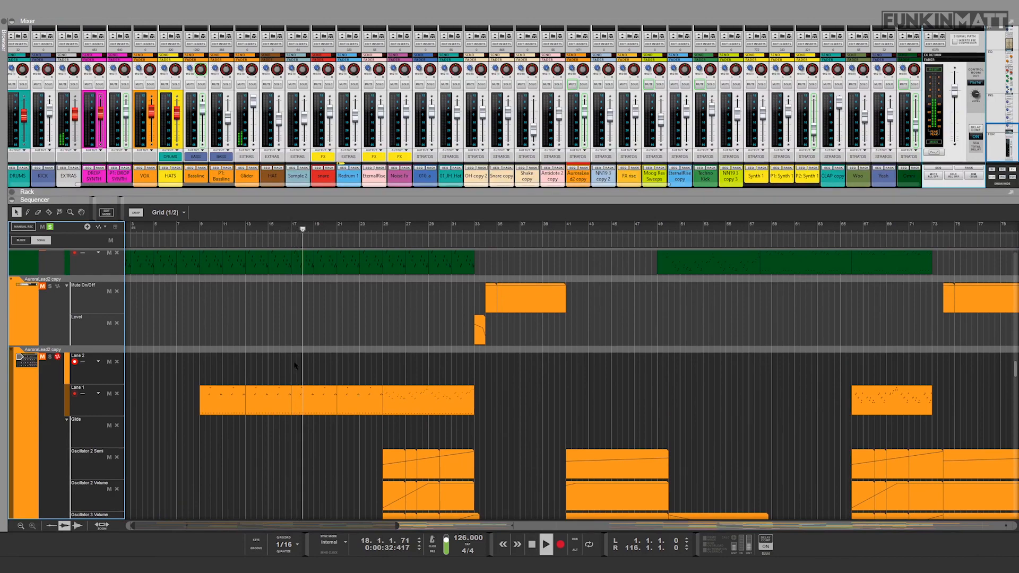
scroll(295, 365, "up", 15)
key("space")
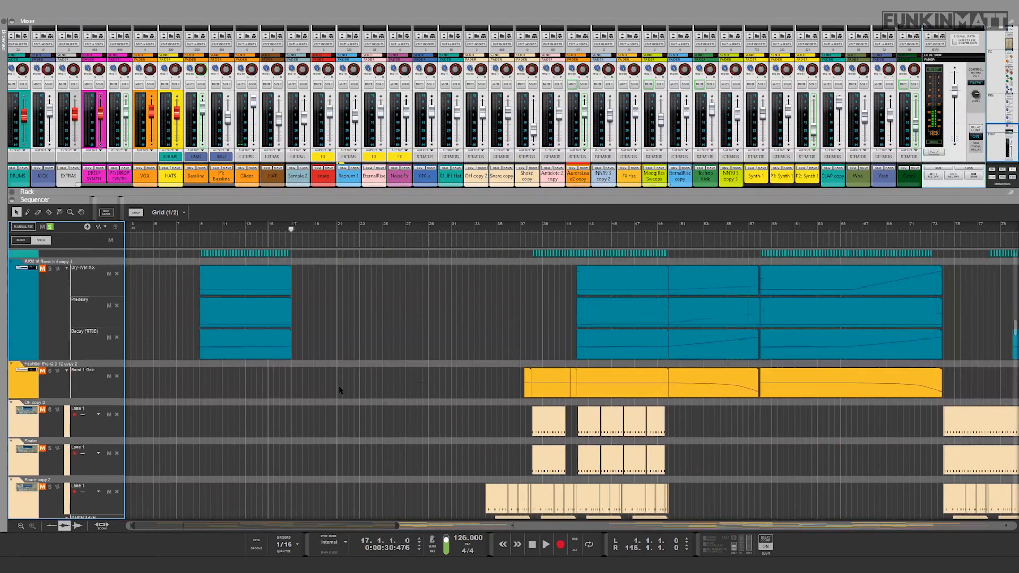
Step: Audition the soloed AeonGlider copy track from bar 25
scroll(340, 390, "up", 10)
left_click(381, 227)
key("space")
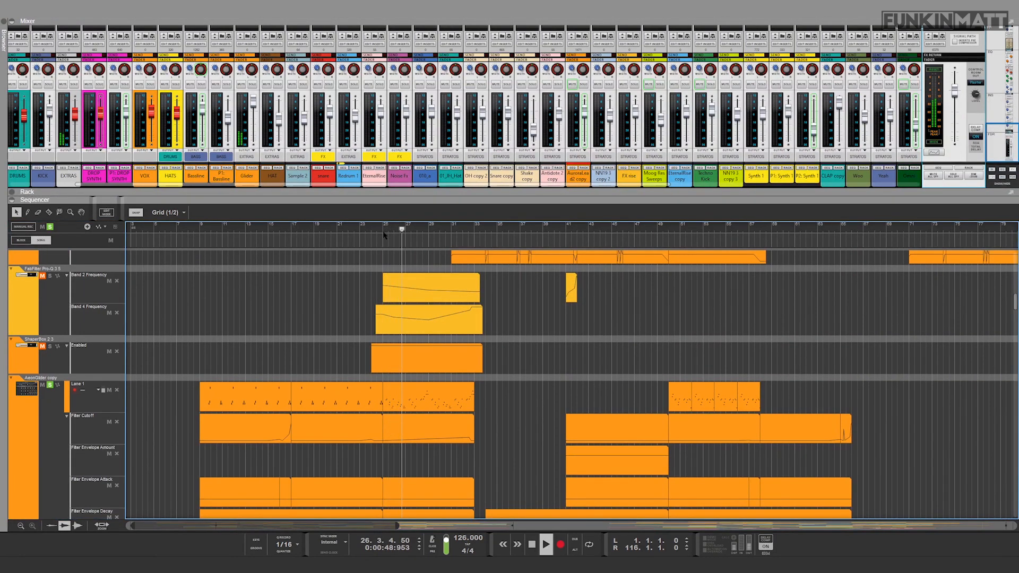
key("space")
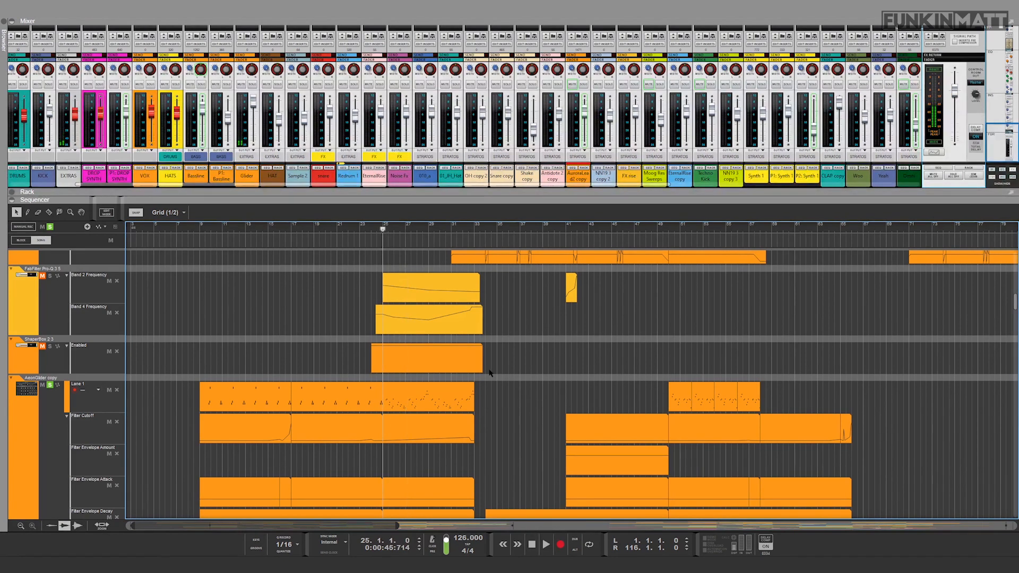
Step: Clear the solo on AeonGlider copy and play the full mix from bar 25
scroll(262, 395, "down", 3)
left_click(50, 337)
key("space")
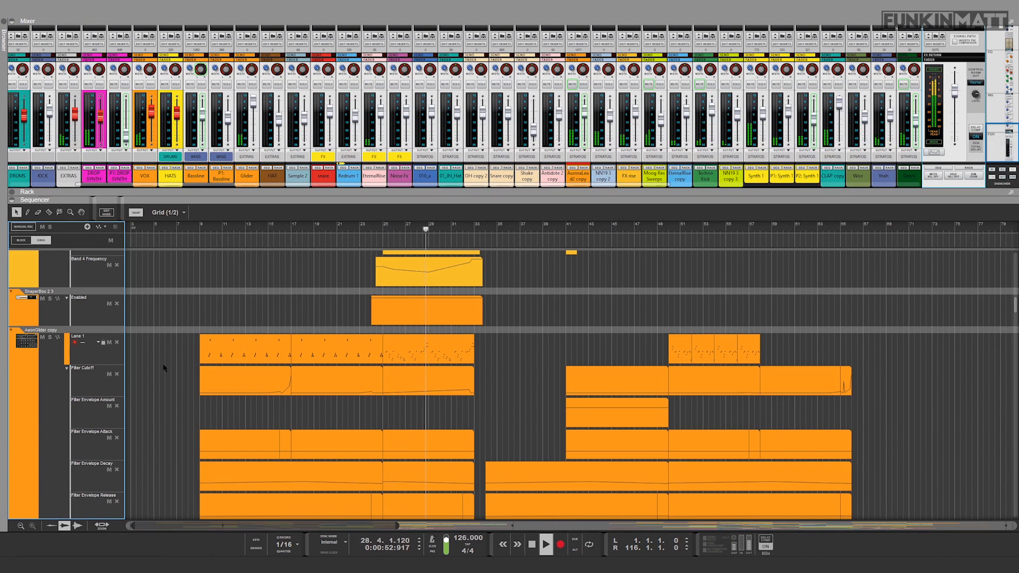
key("space")
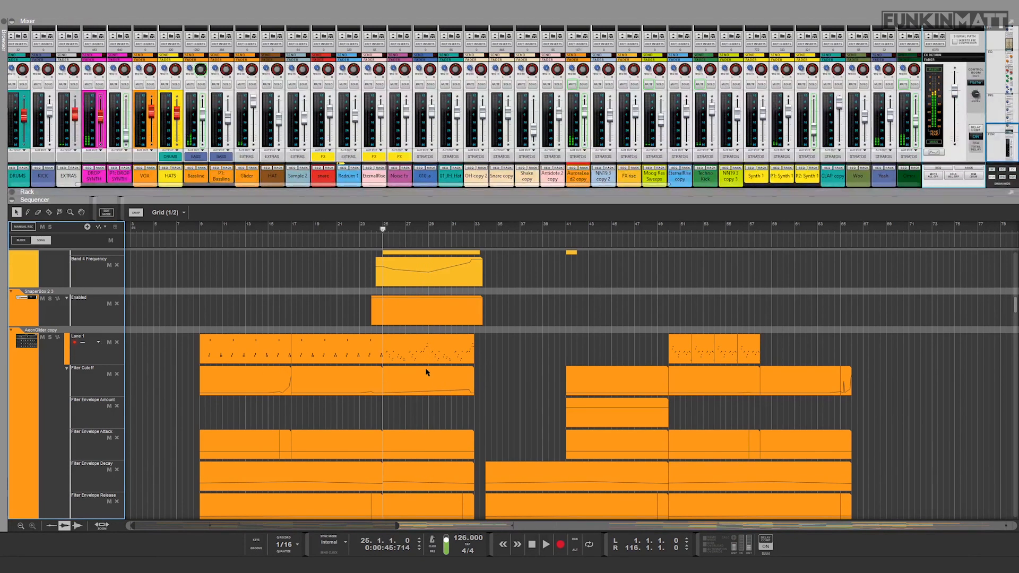
Step: Enlarge the sequencer, show the arrangement up to about bar 93, and examine the automation lanes of AeonGlider copy and AuroraLead2 copy
scroll(441, 355, "down", 3)
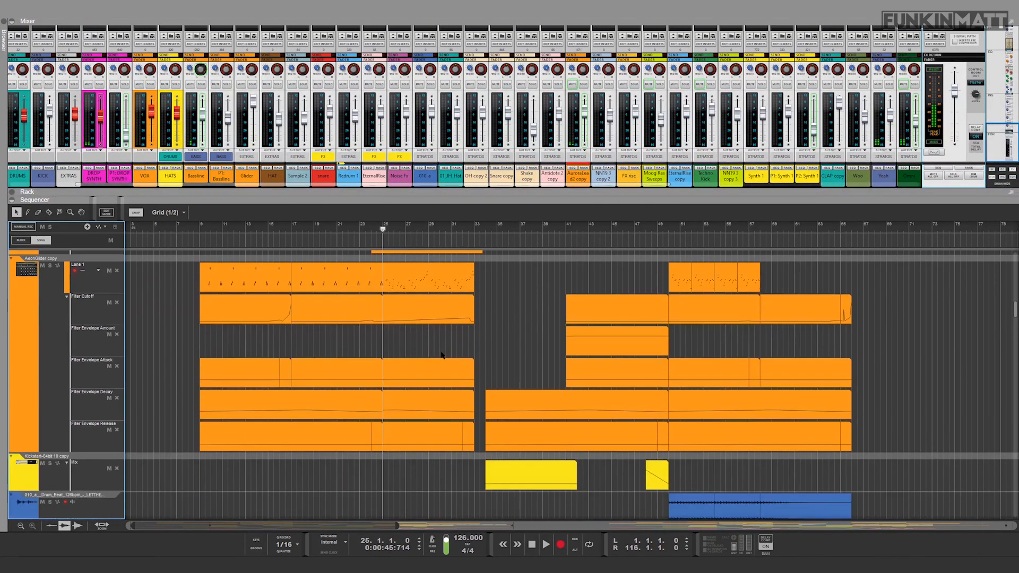
left_click_drag(428, 203, 427, 130)
scroll(440, 387, "up", 4)
left_click_drag(397, 526, 446, 526)
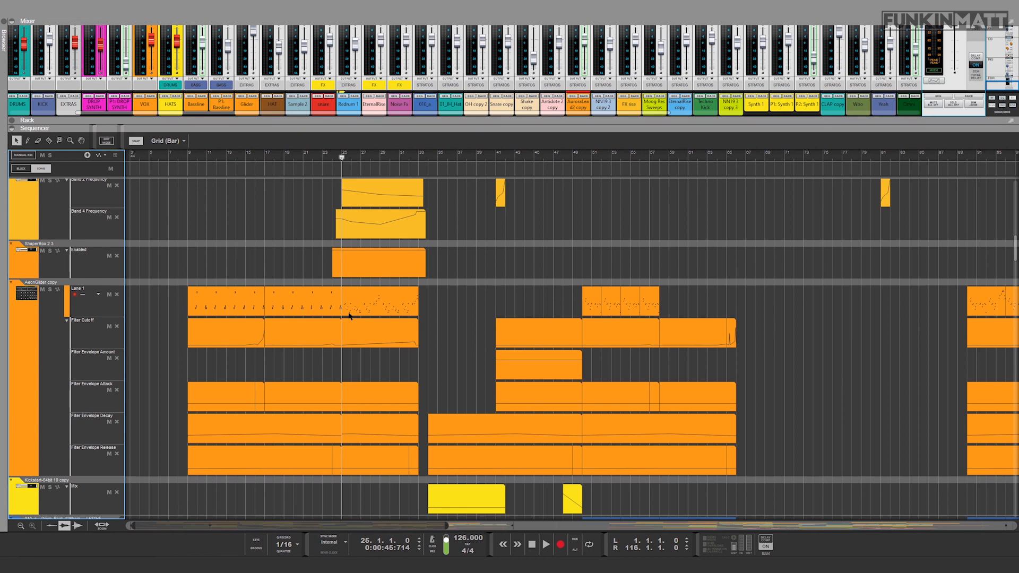
scroll(362, 362, "down", 3)
scroll(287, 365, "up", 6)
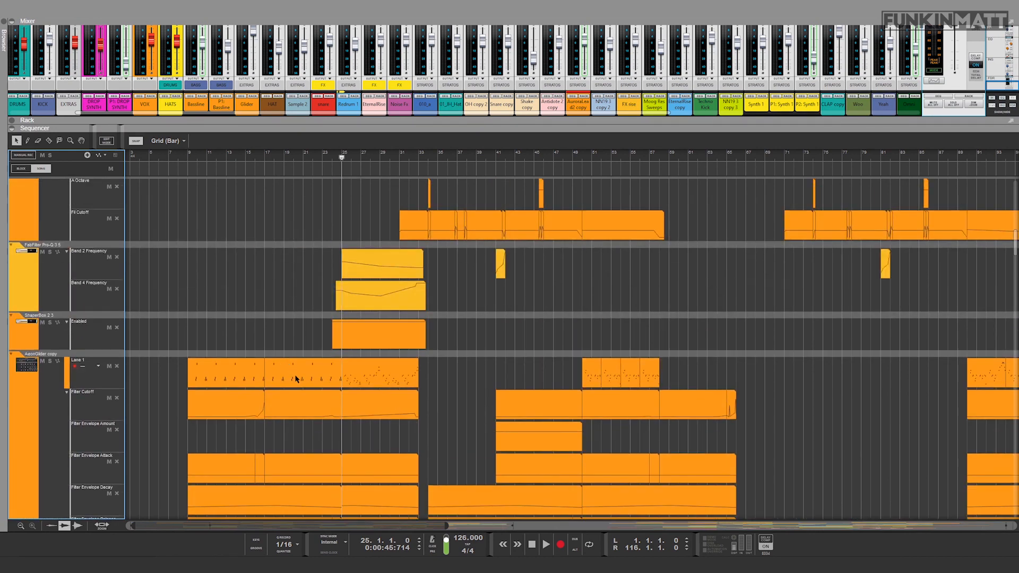
scroll(313, 404, "down", 20)
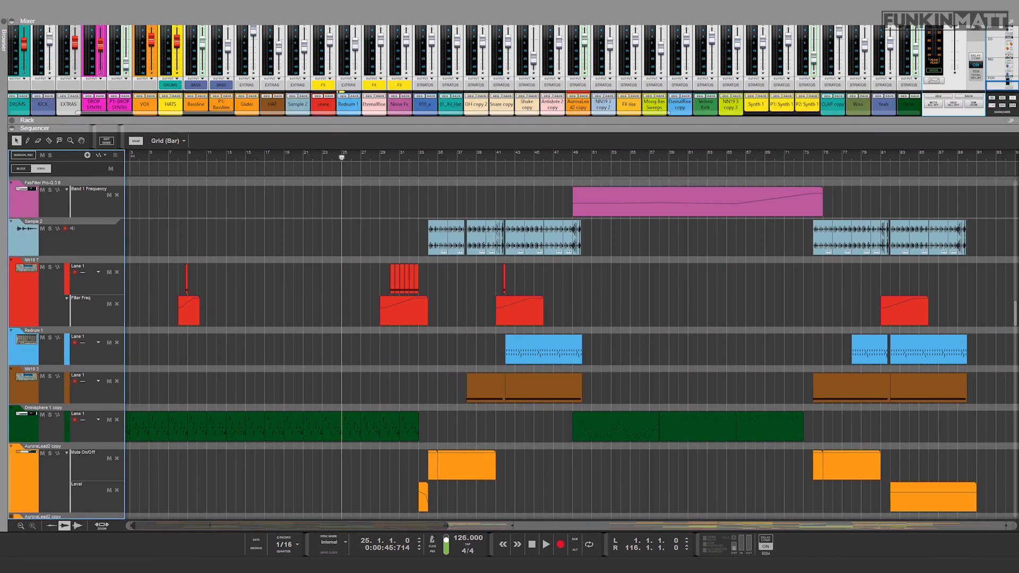
scroll(385, 418, "down", 10)
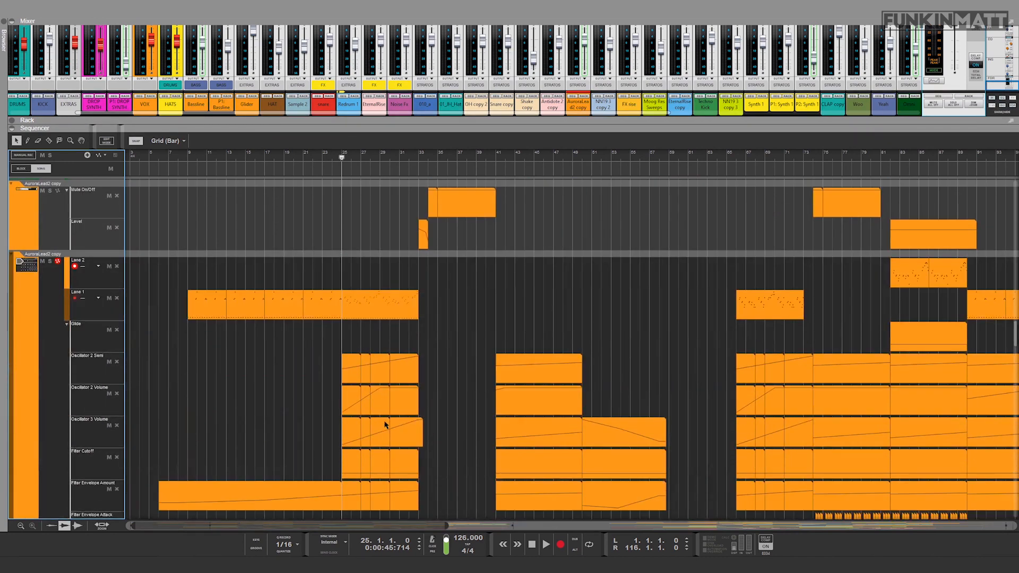
scroll(262, 244, "down", 4)
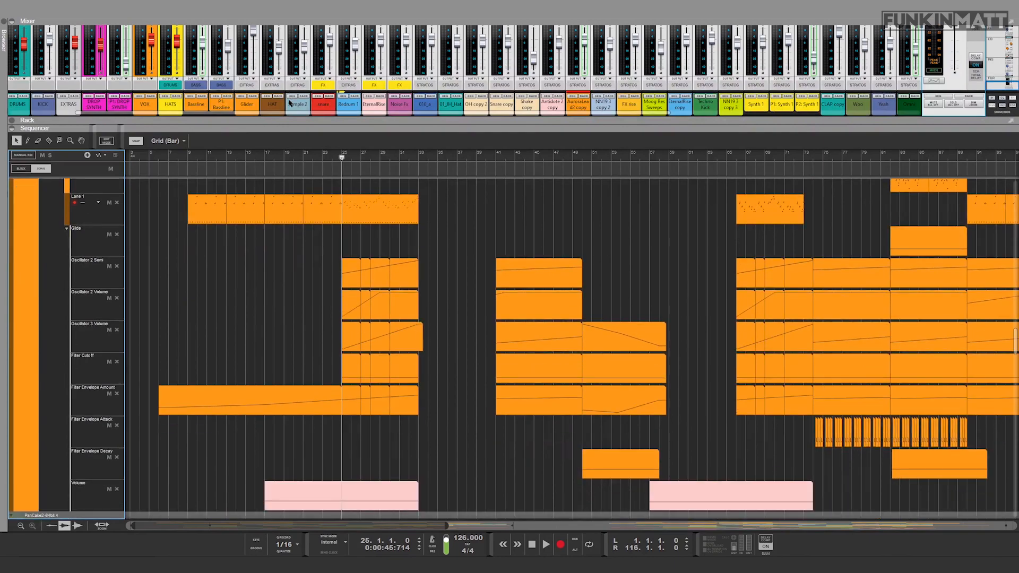
Step: Audition the soloed VOX bus from bar 25 and show the rack devices of a vocal channel routed to it
scroll(328, 278, "down", 10)
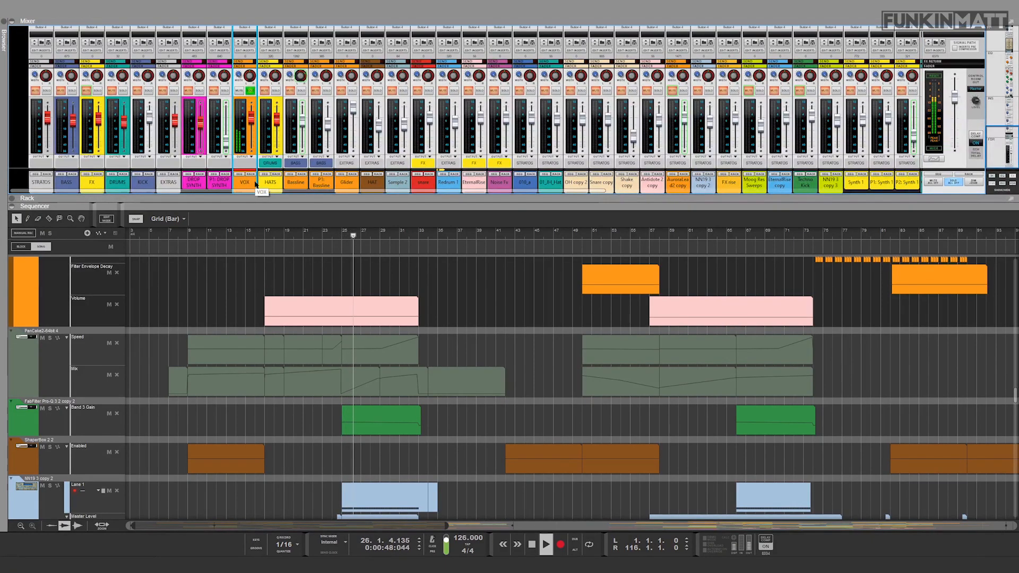
left_click_drag(256, 191, 652, 202)
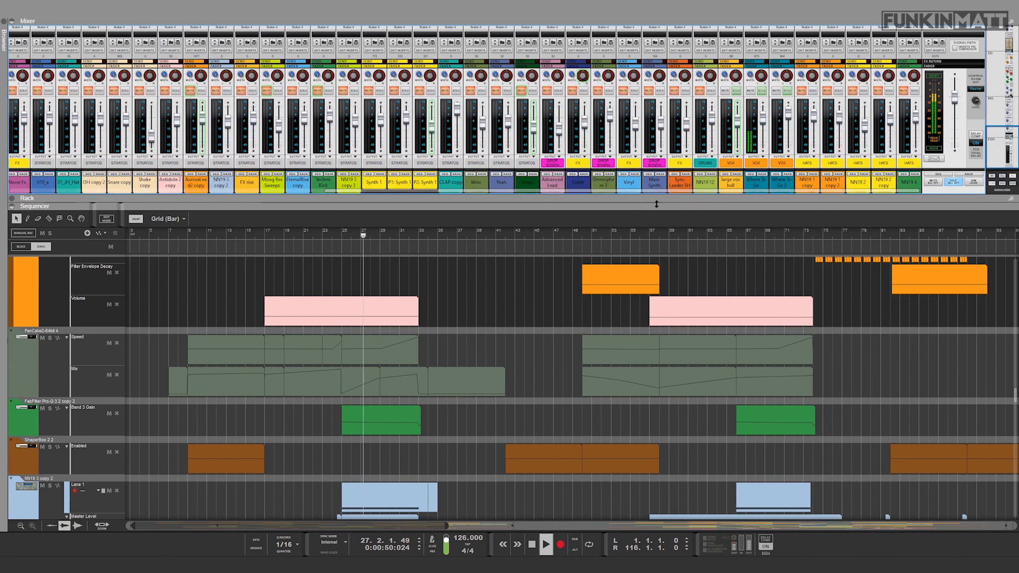
left_click(762, 175)
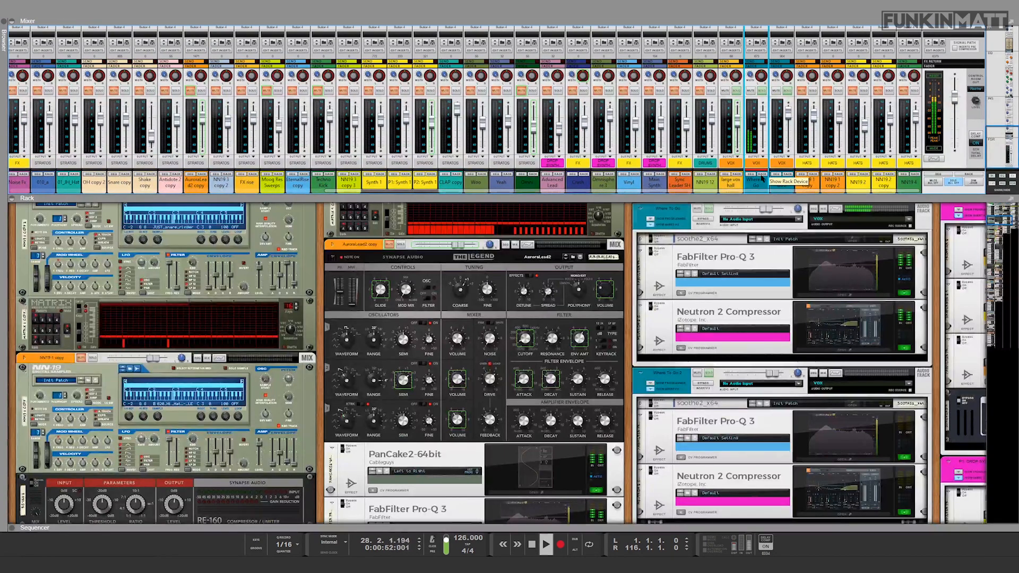
Step: Inspect the vocal channel's FabFilter Pro-Q 3 curve and Neutron 2 Compressor settings while auditioning the soloed VOX bus, and close the compressor
left_click(843, 295)
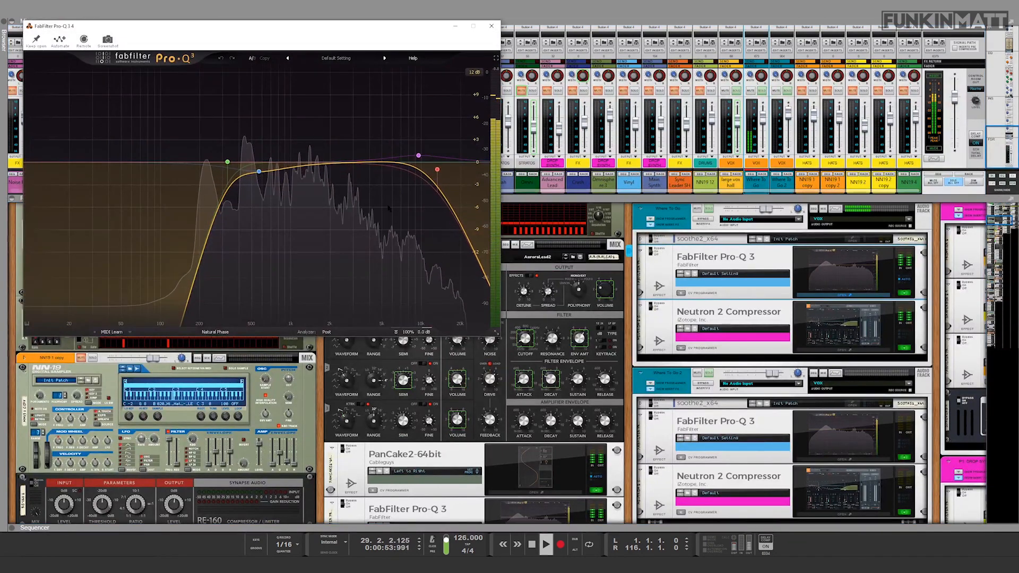
key("space")
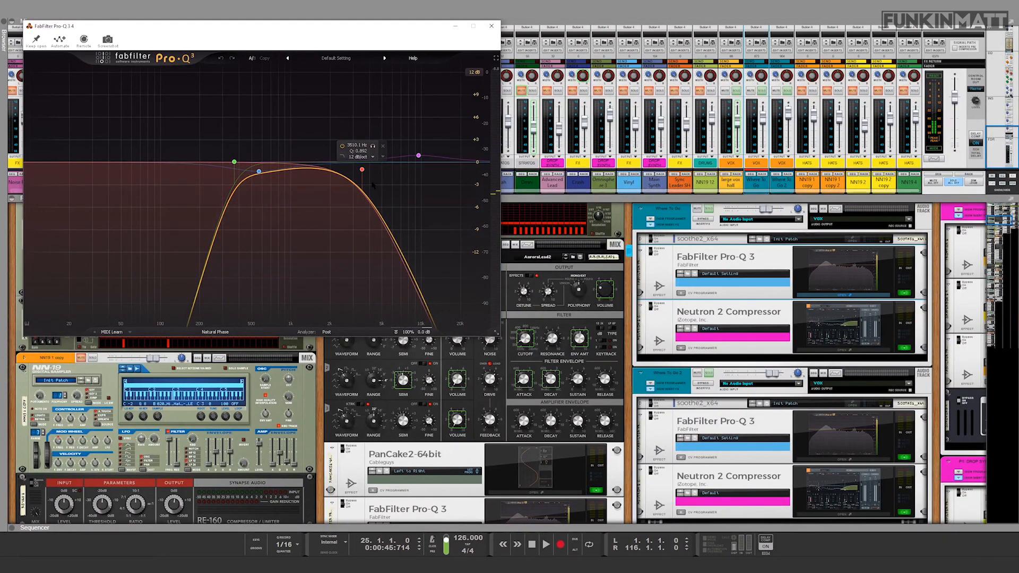
left_click(824, 349)
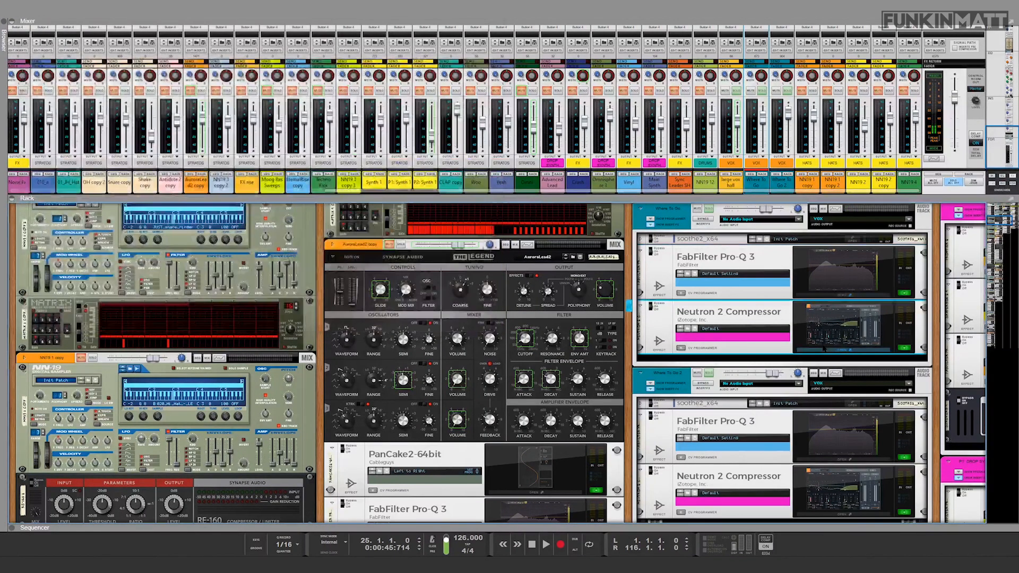
key("space")
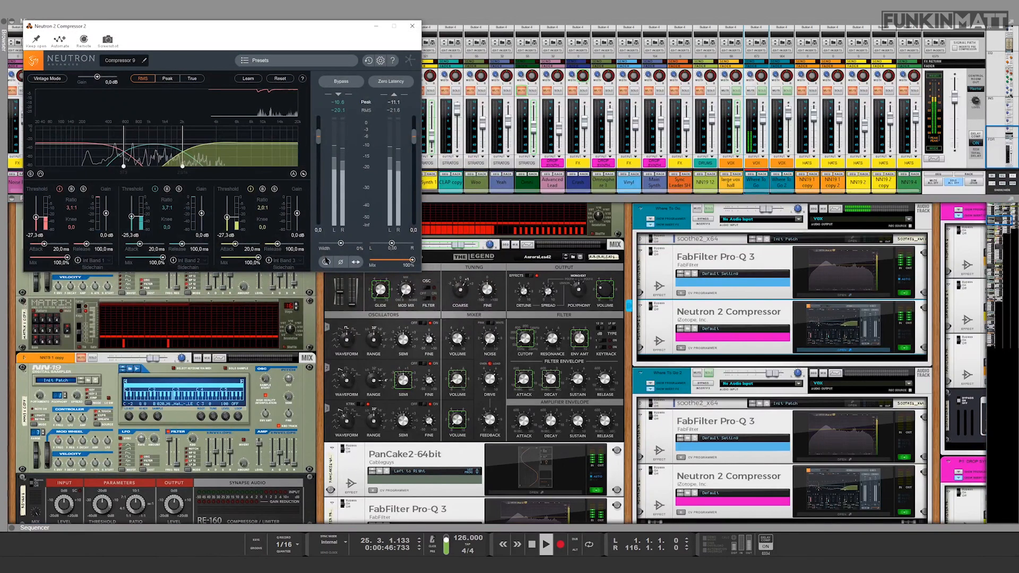
key("space")
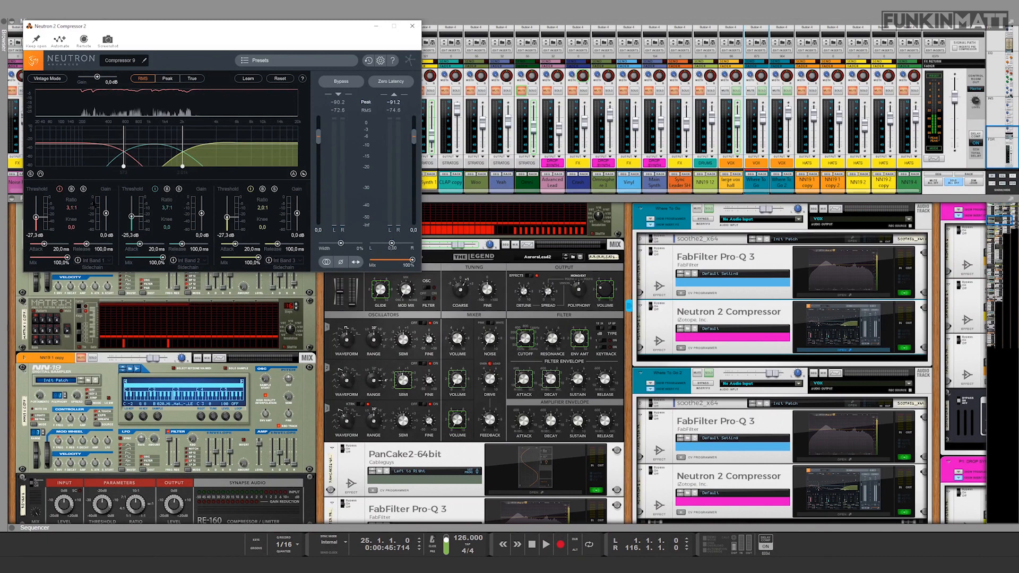
left_click(413, 26)
Step: Enlarge the sequencer so that it covers the rack and part of the mixer, keeping the mixer's faders and channel names in view
left_click_drag(621, 529, 605, 350)
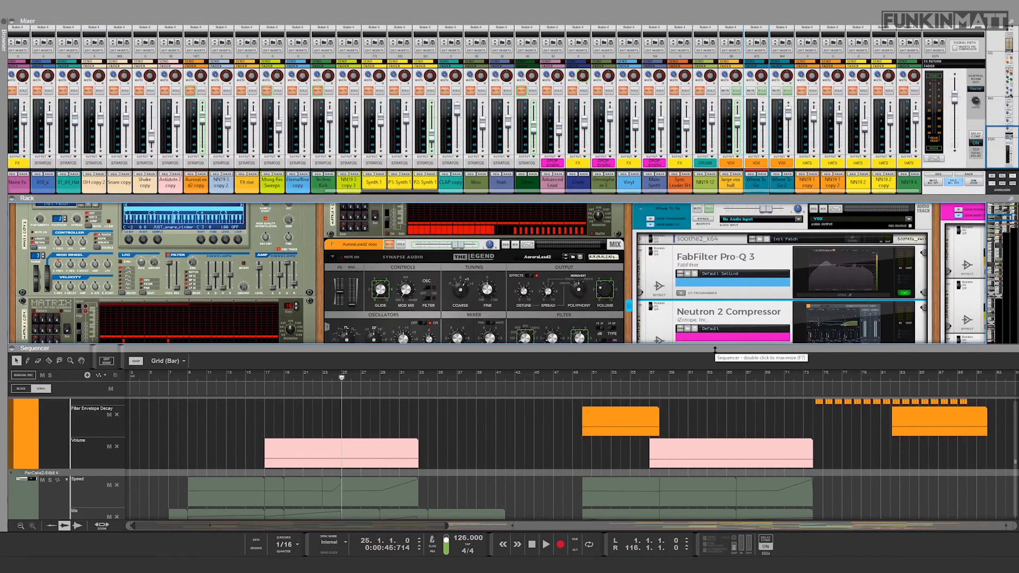
left_click_drag(714, 350, 715, 256)
left_click_drag(521, 253, 520, 160)
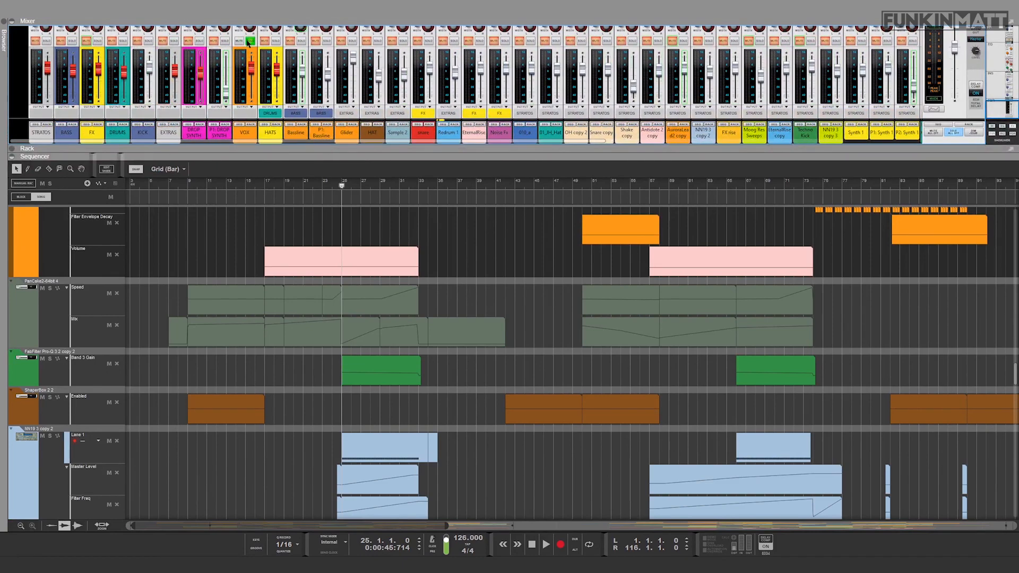
Step: Play the full mix from bar 25 without the VOX solo and look through the clips and automation lanes of the sequencer tracks
left_click(478, 301)
scroll(477, 301, "down", 10)
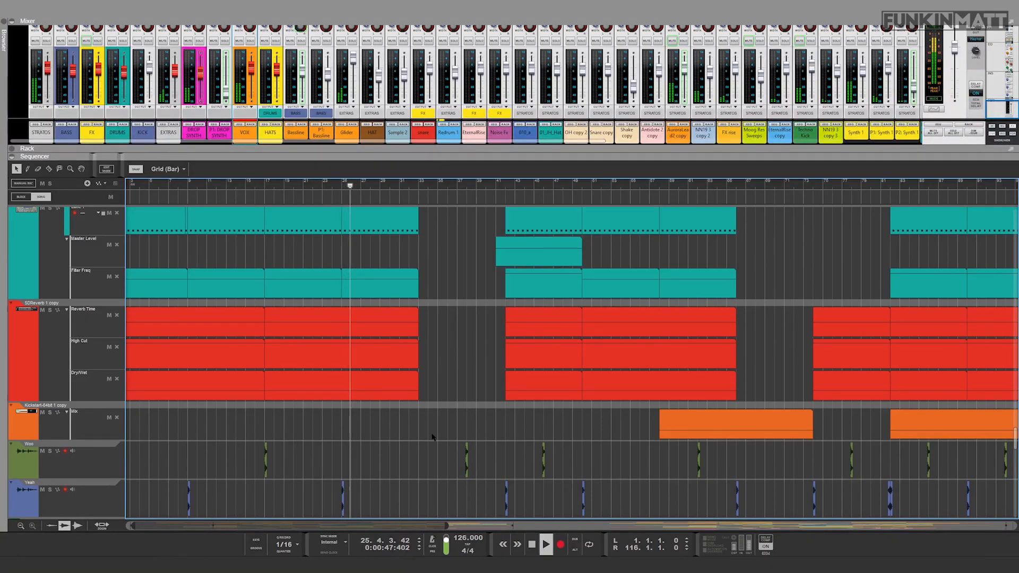
scroll(433, 437, "up", 5)
scroll(432, 437, "up", 15)
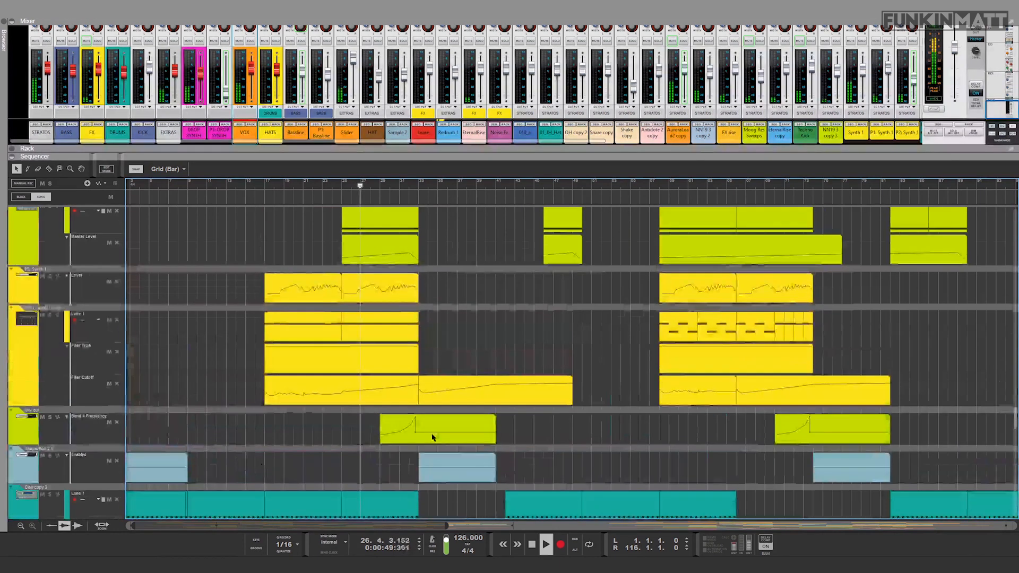
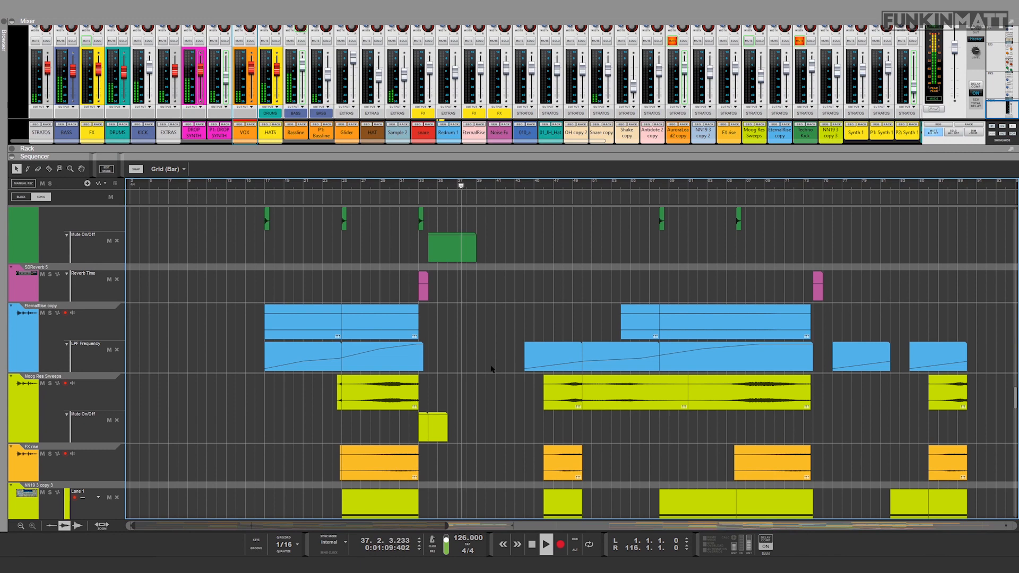
Step: Stop the full mix, return playback to bar 25 and play the NN19 3 copy 3 track soloed
left_click(342, 186)
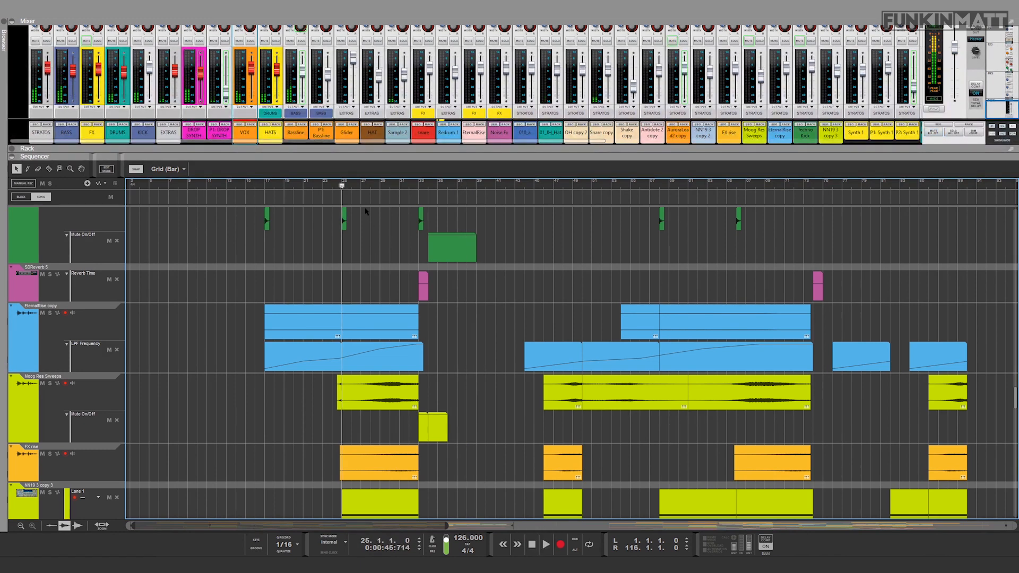
scroll(313, 348, "down", 3)
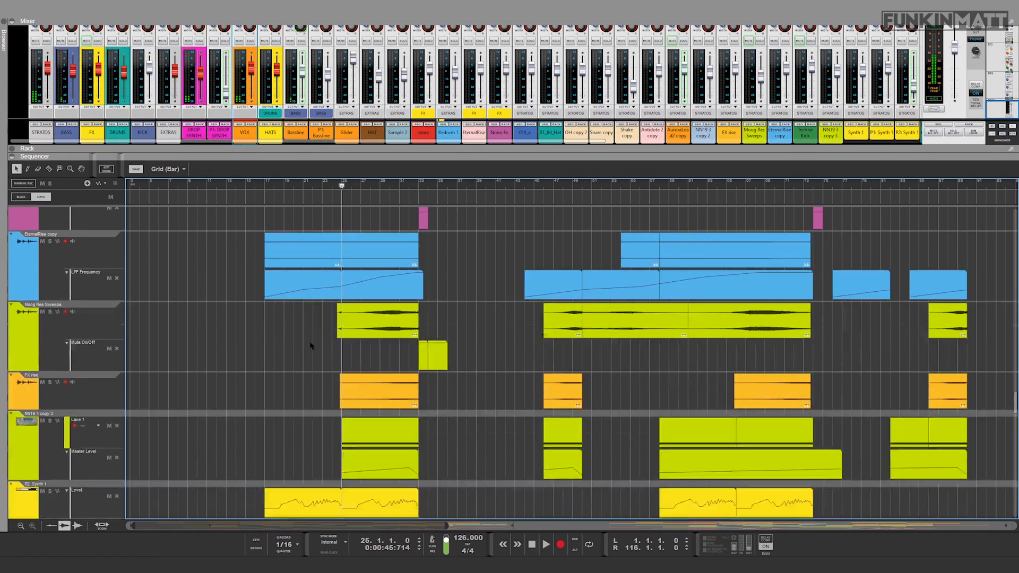
scroll(109, 369, "down", 1)
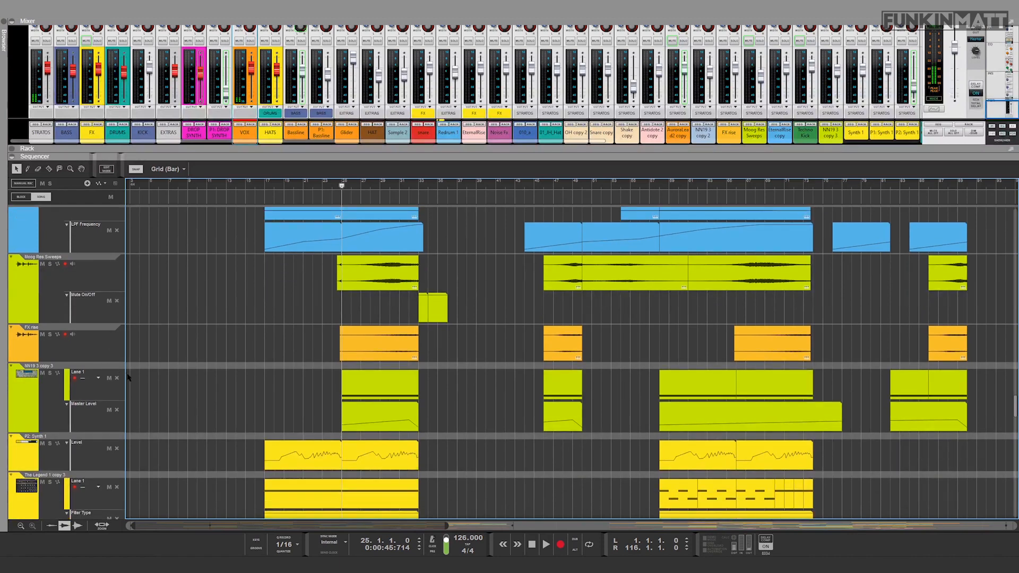
left_click(50, 397)
key("space")
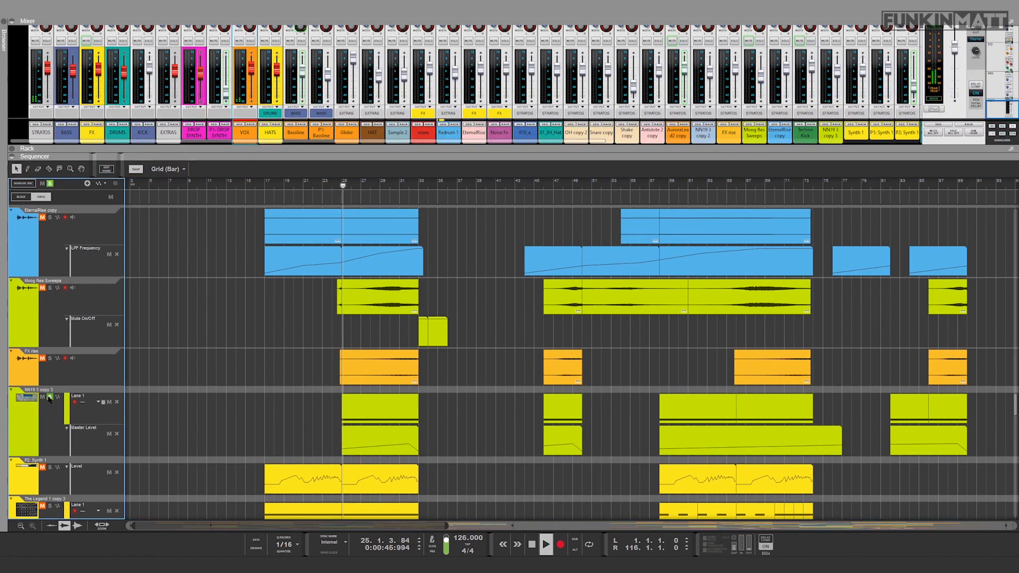
Step: Add FX rise, Moog Res Sweeps and EternalRise copy to the soloed tracks and stop playback
scroll(95, 333, "down", 3)
left_click(50, 287)
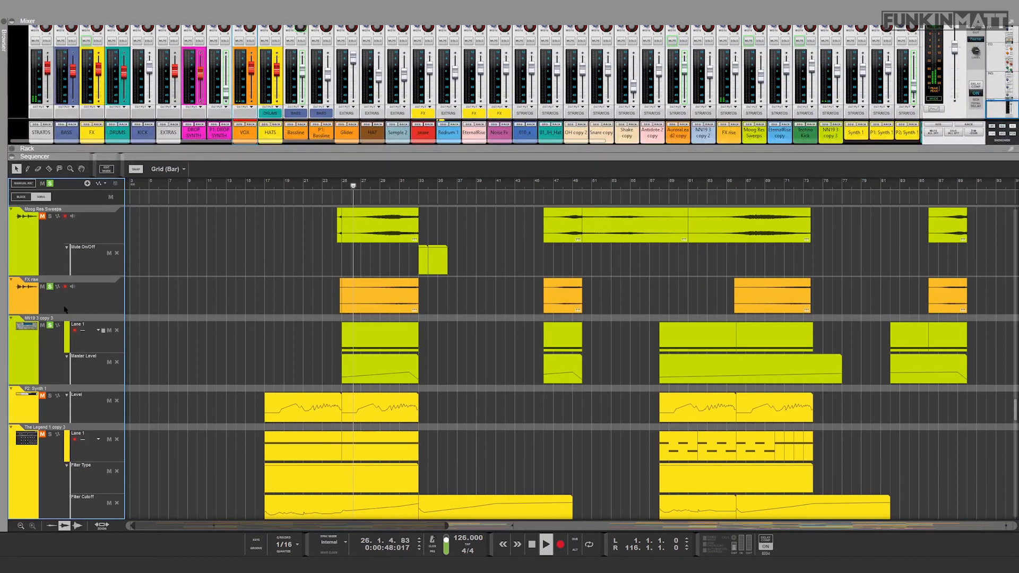
scroll(46, 303, "up", 4)
left_click(50, 311)
key("space")
scroll(241, 364, "up", 3)
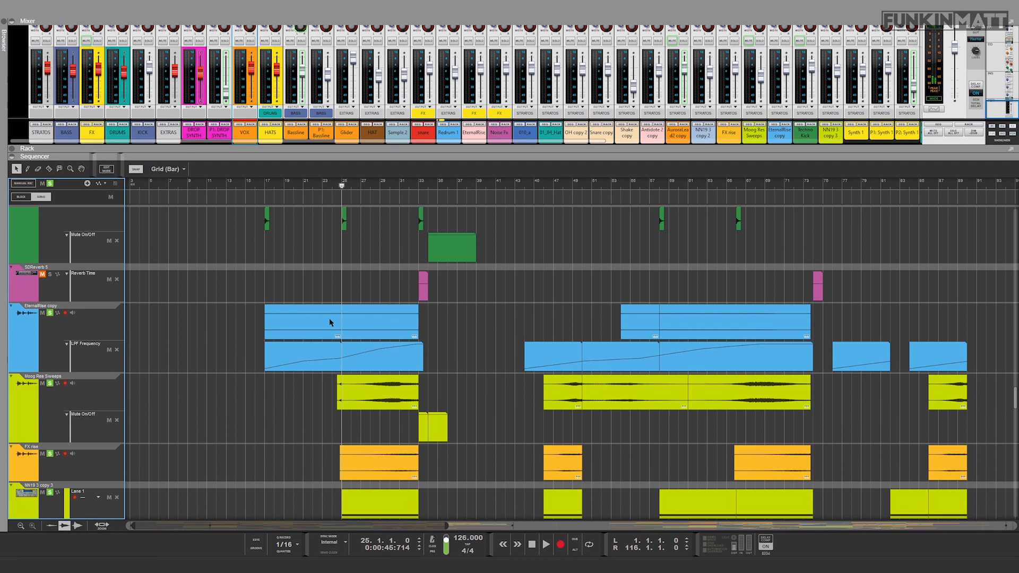
Step: Audition the four soloed riser and sweep tracks from bar 25, and clear all track solos
key("space")
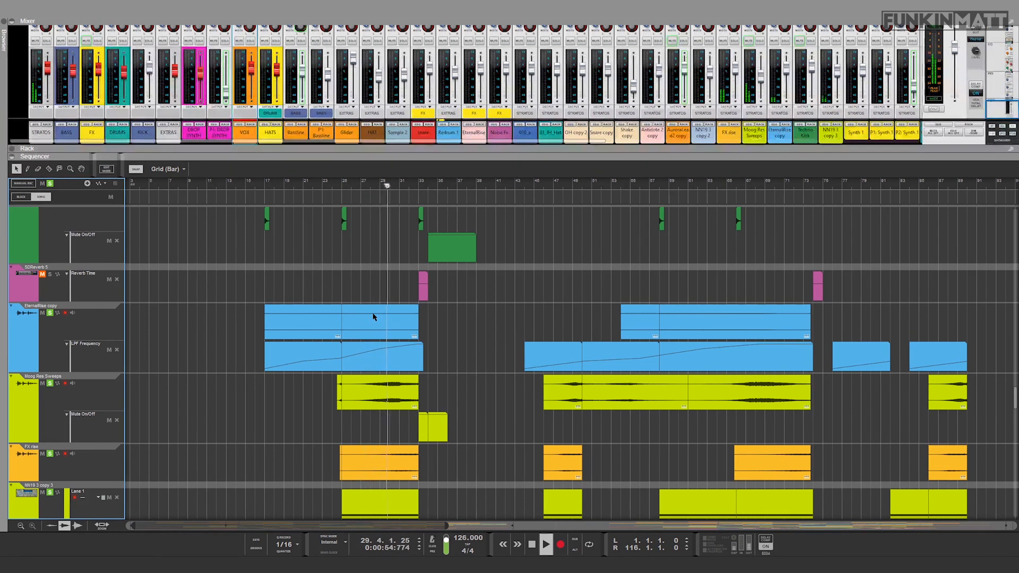
key("space")
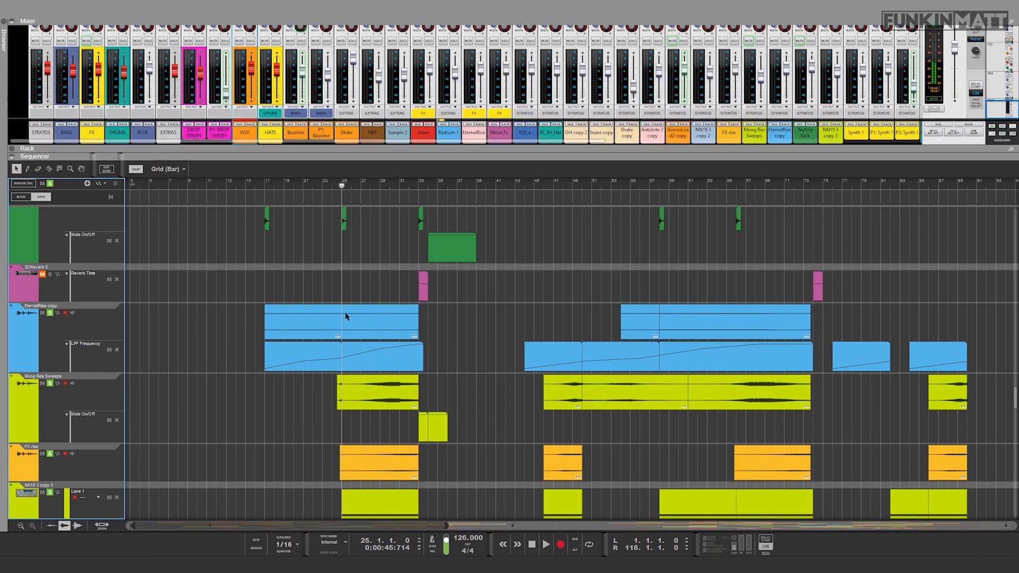
scroll(339, 345, "down", 3)
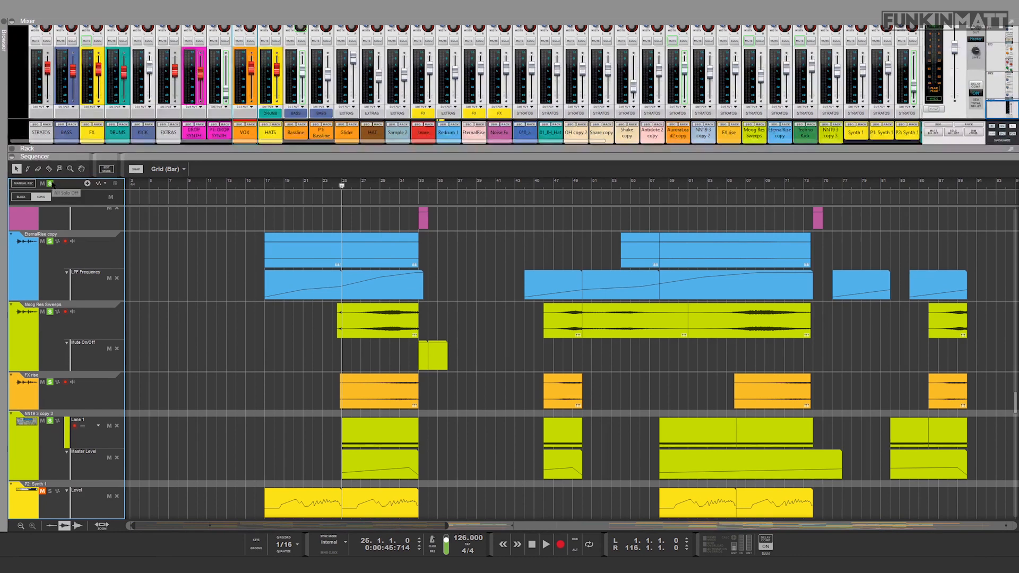
scroll(449, 330, "up", 5)
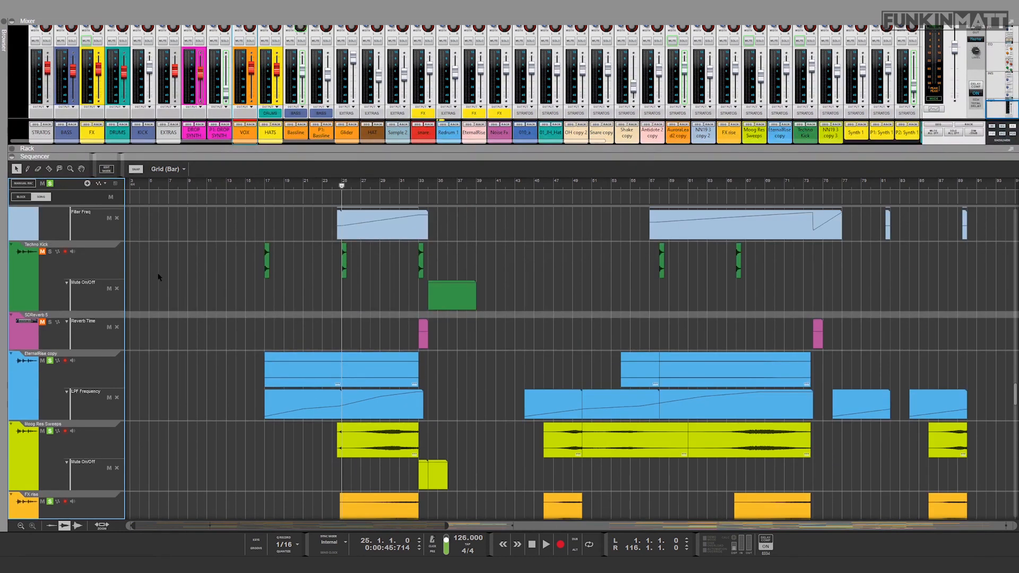
left_click(51, 184)
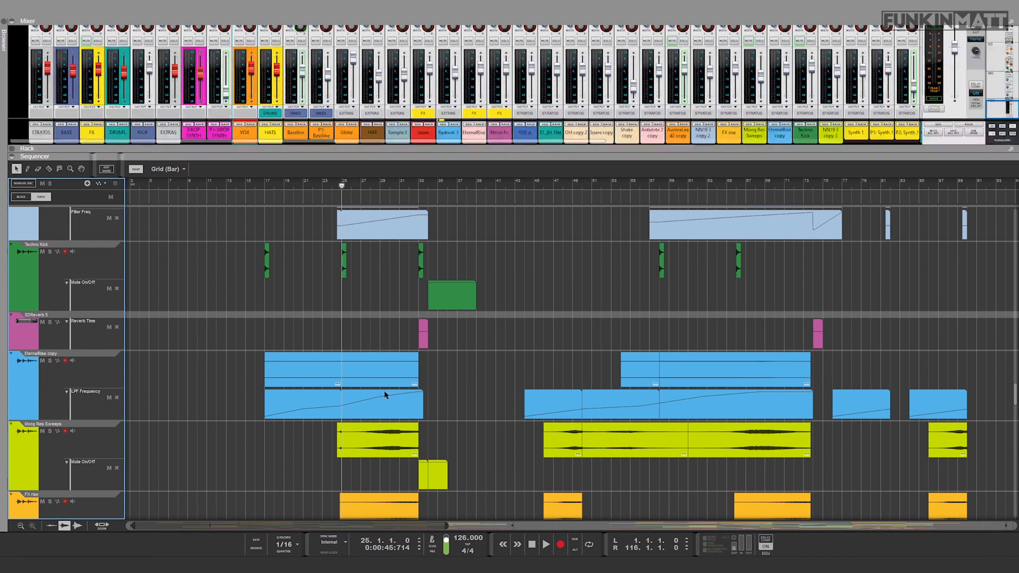
Step: Look through the clips and automation lanes of the sequencer tracks from the Techno Kick back up to the first track
scroll(390, 393, "up", 6)
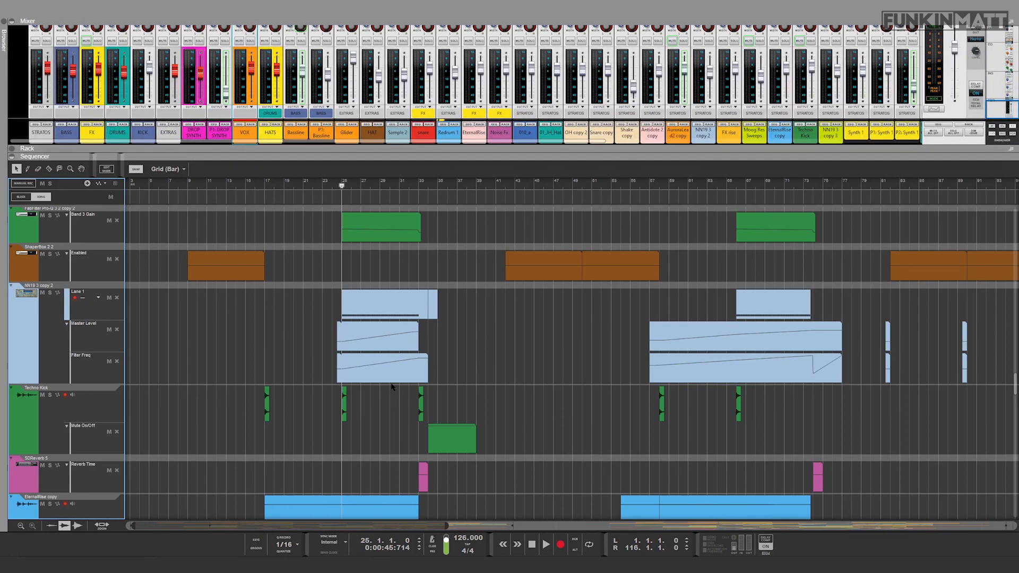
scroll(392, 386, "up", 6)
scroll(392, 387, "up", 10)
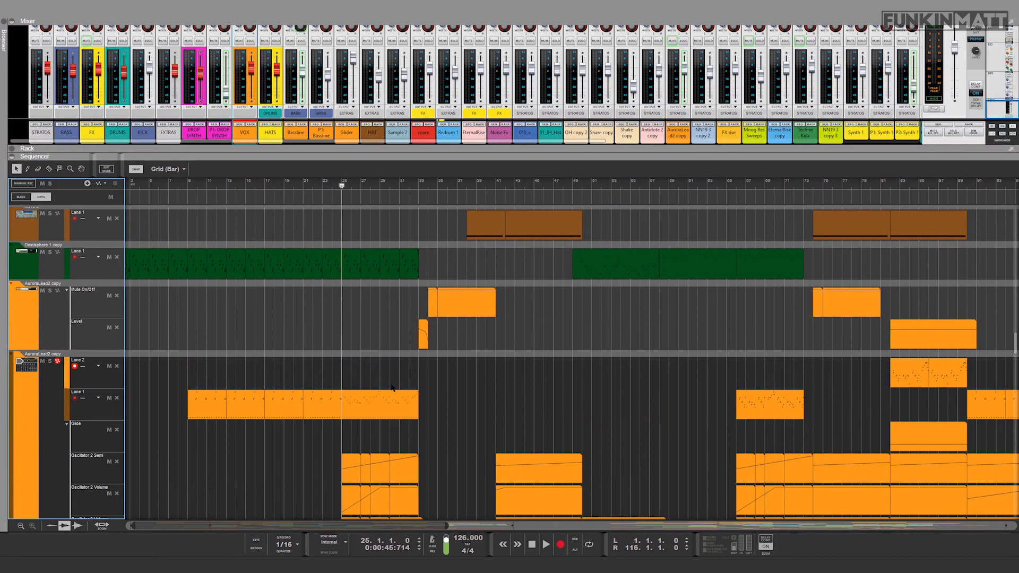
scroll(411, 375, "up", 12)
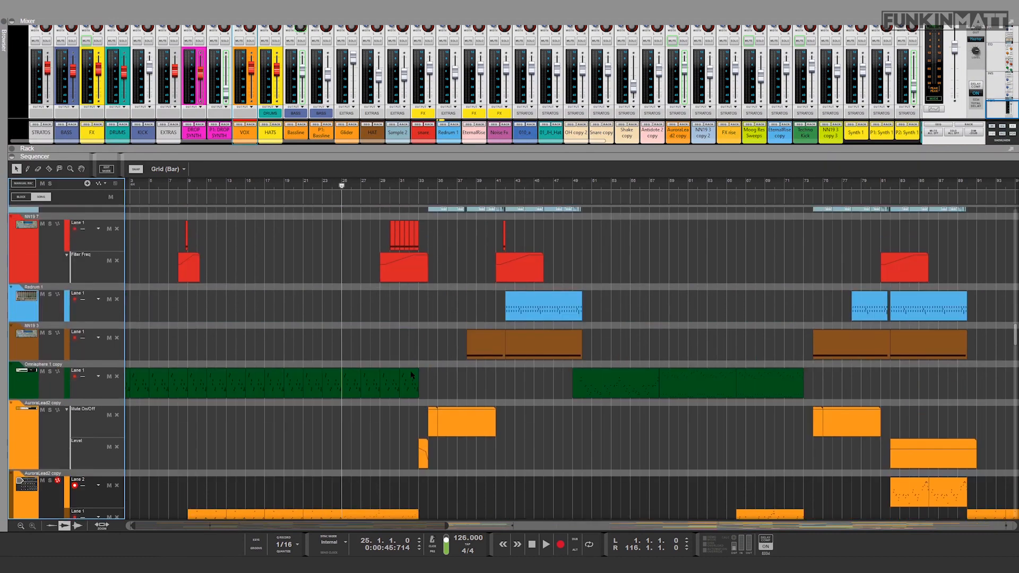
scroll(411, 374, "up", 10)
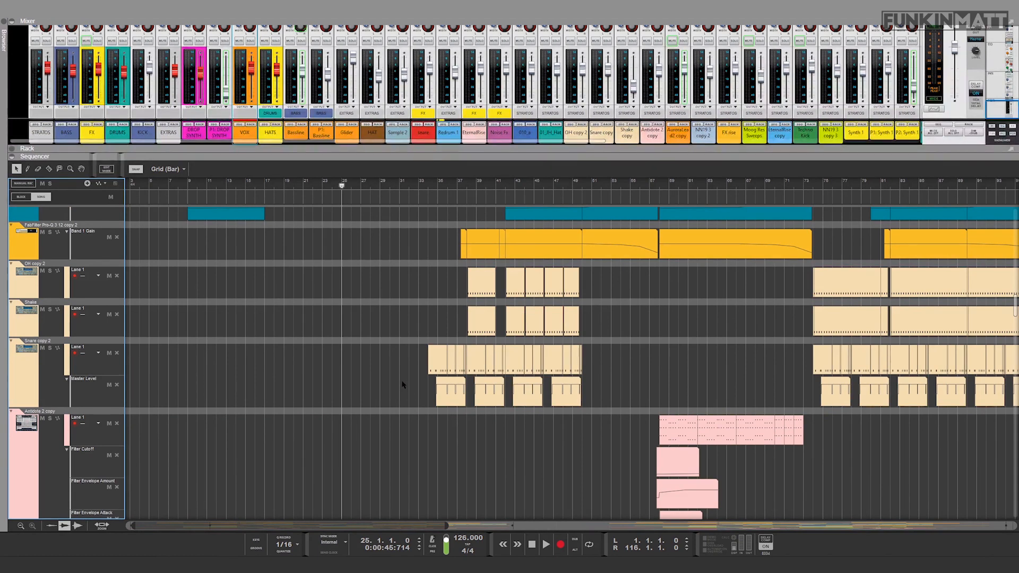
scroll(405, 341, "up", 20)
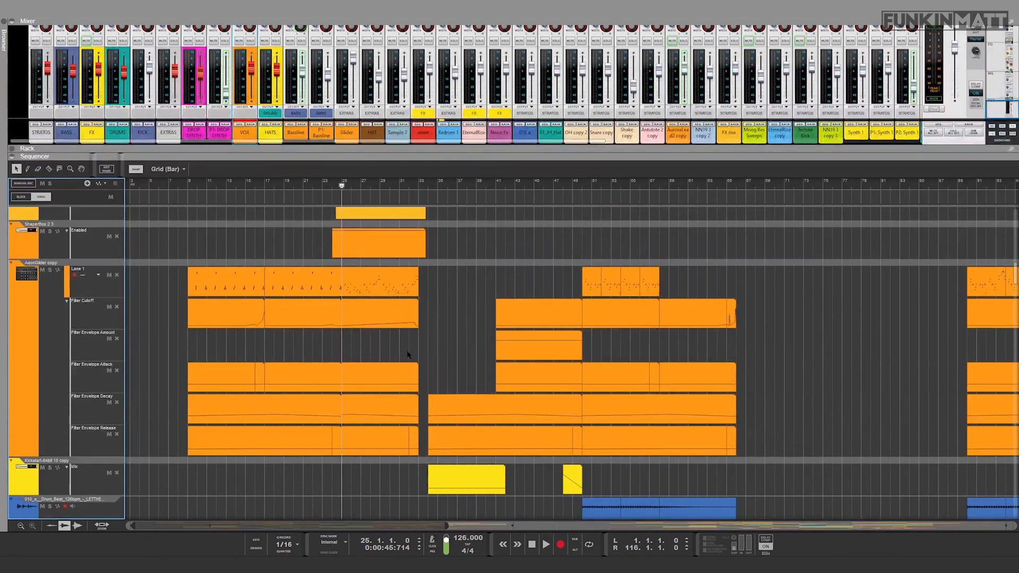
scroll(407, 354, "up", 20)
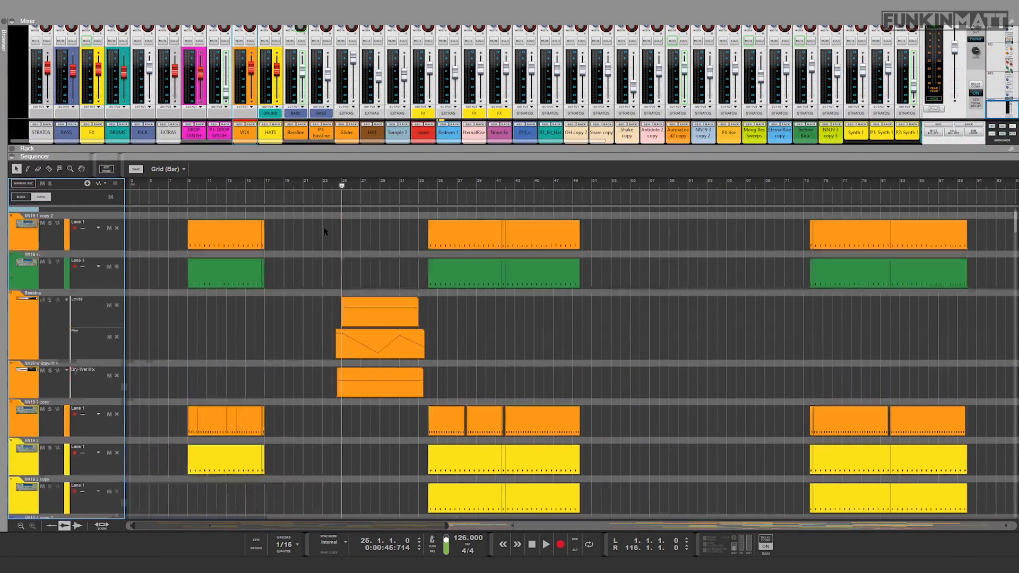
scroll(325, 232, "up", 1)
Step: Collapse the sequencer to reveal the rack and bring the Master Section's chain of insert effects into view
left_click_drag(350, 156, 291, 525)
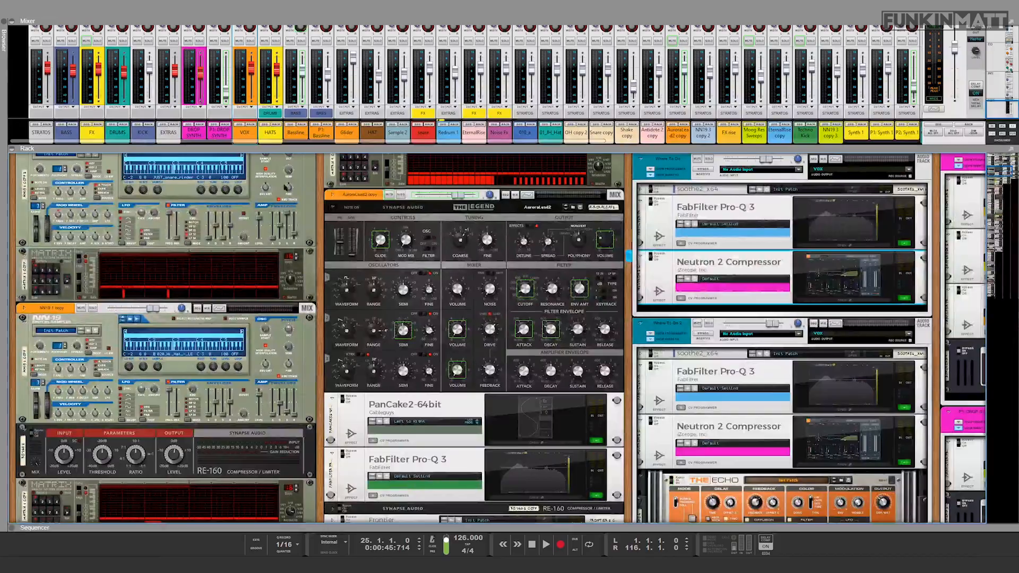
scroll(509, 340, "up", 10)
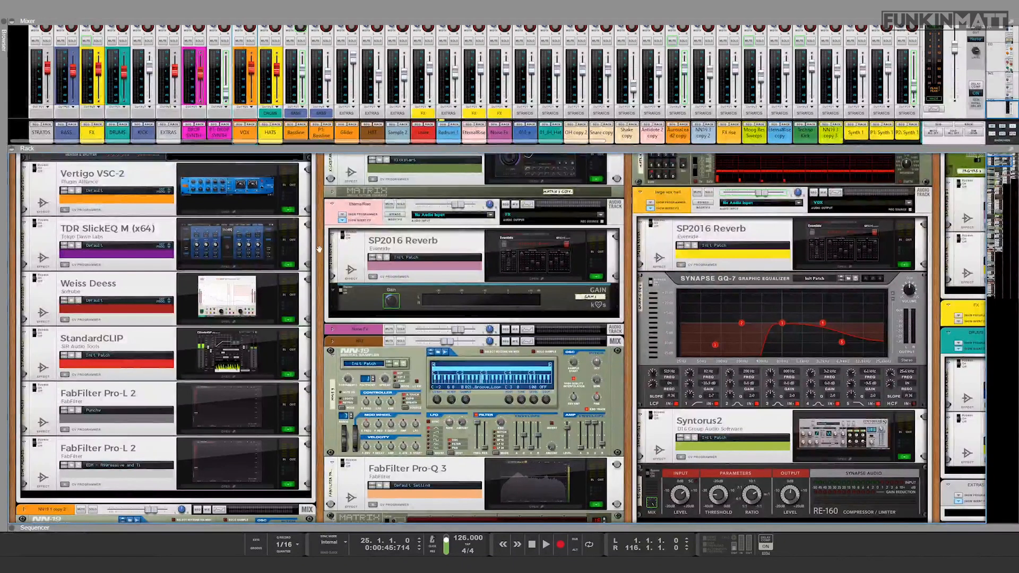
scroll(321, 272, "up", 3)
scroll(322, 272, "up", 1)
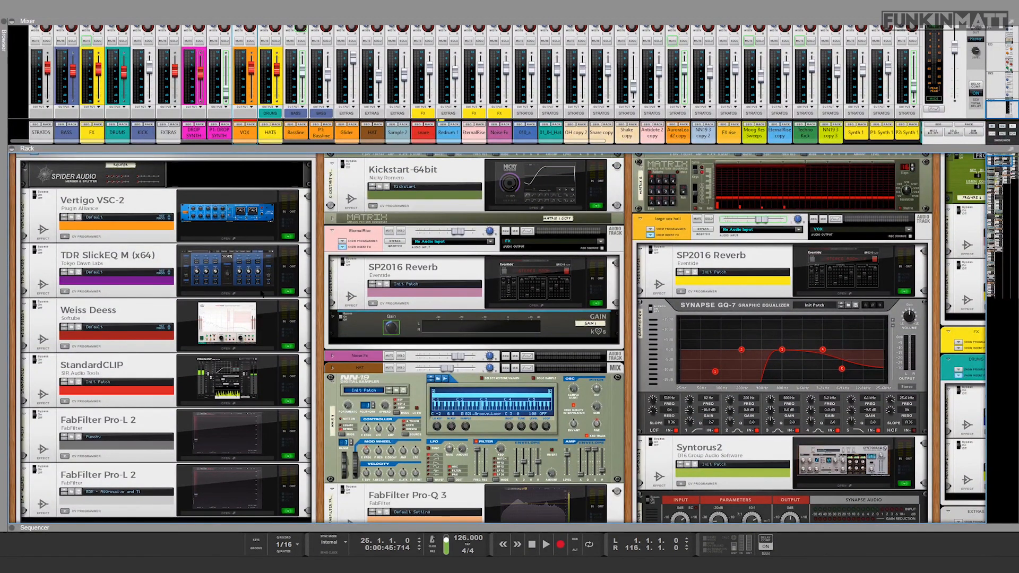
left_click(94, 202)
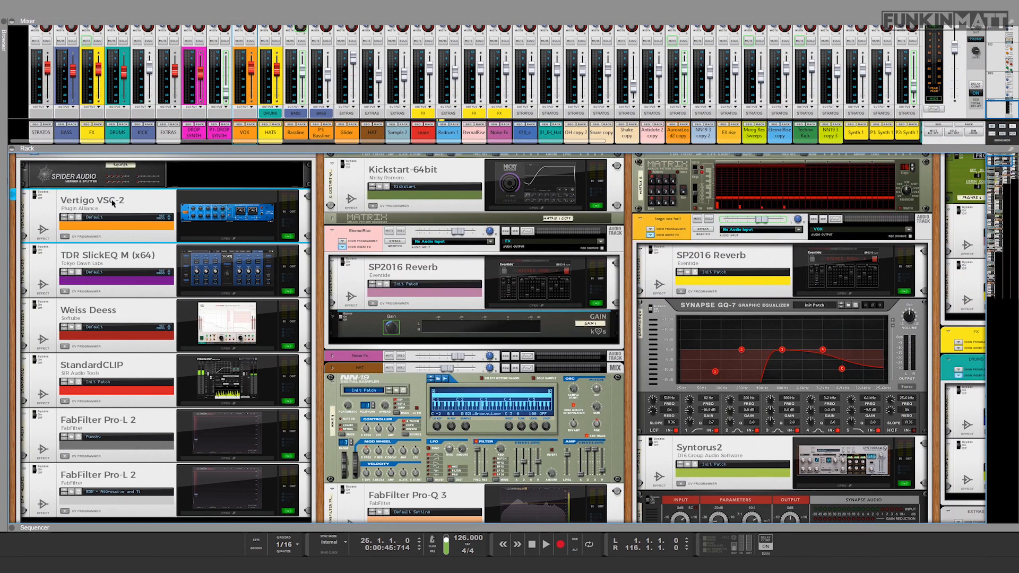
scroll(134, 239, "up", 2)
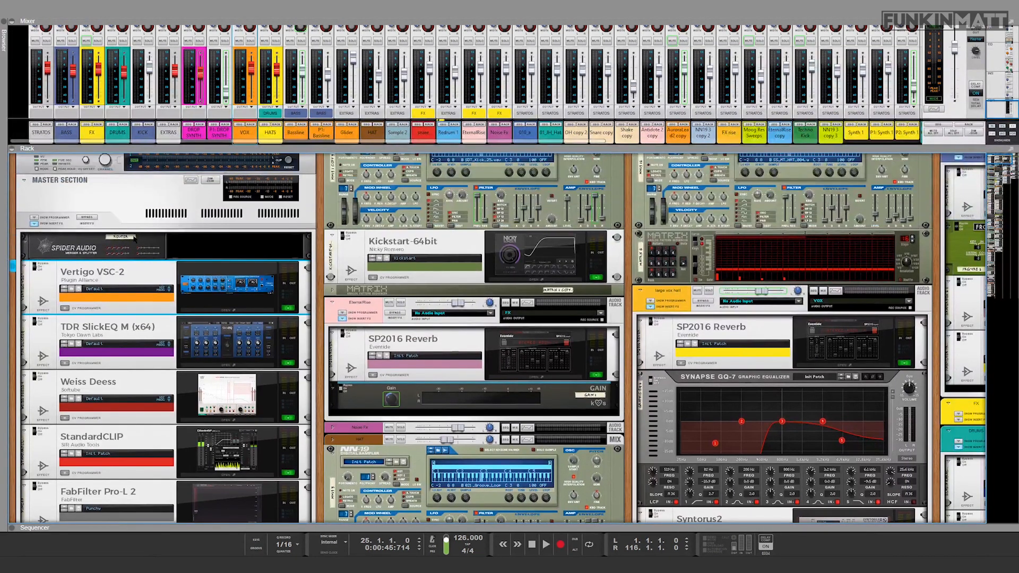
Step: Open the Vertigo VSC-2 compressor on the master, and bring the sequencer back to play the mix from bar 34
left_click(199, 311)
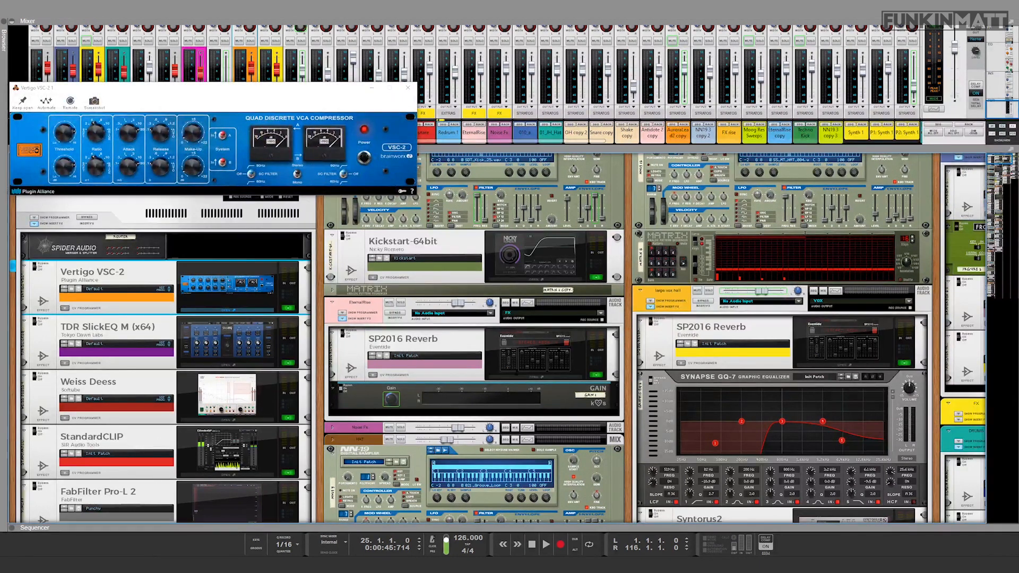
key("F7")
left_click(423, 329)
key("space")
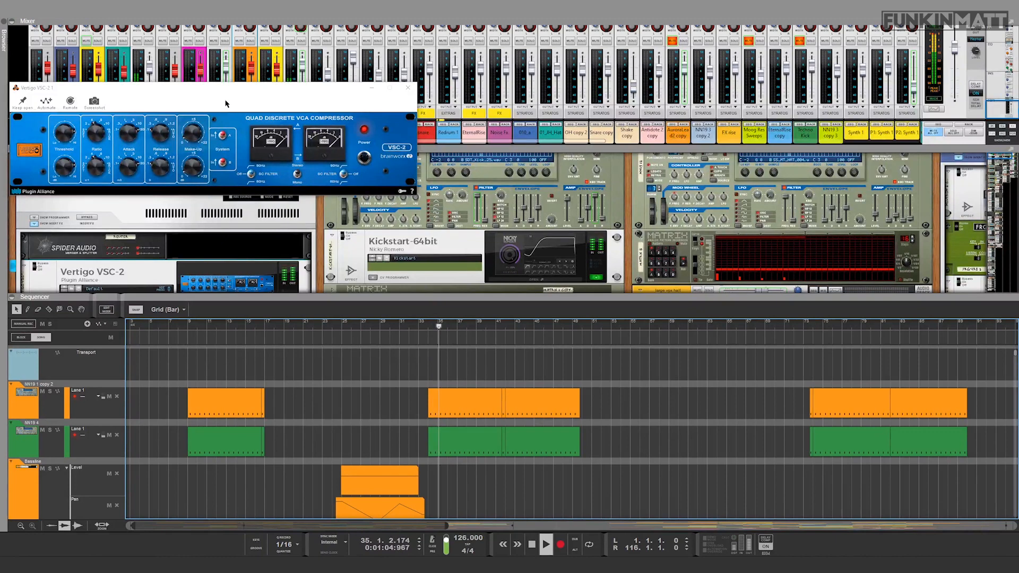
Step: Inspect the Vertigo VSC-2 knobs and meters while auditioning the mix from bar 34, and close the compressor
left_click_drag(211, 95, 280, 141)
key("space")
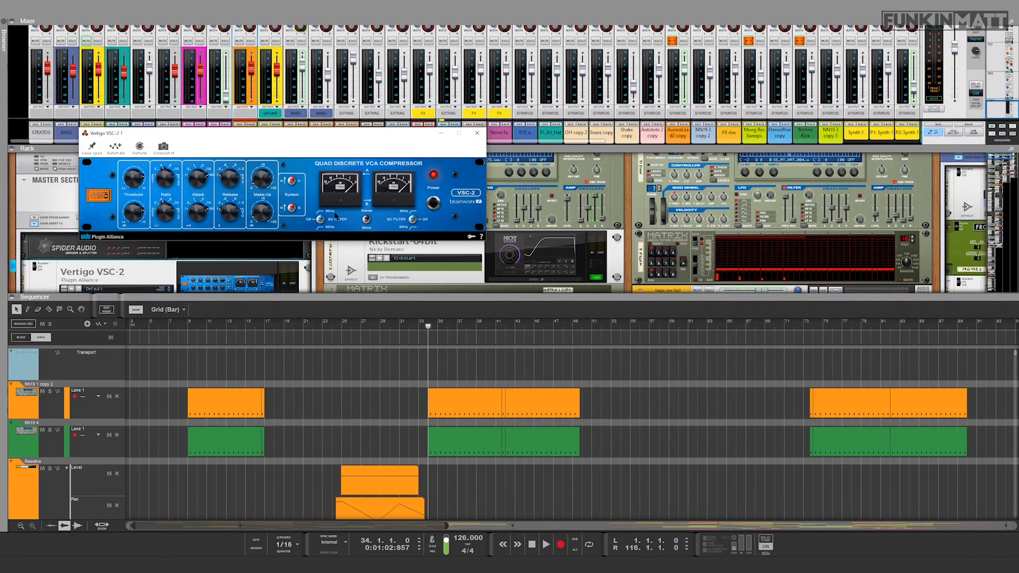
left_click_drag(313, 140, 294, 166)
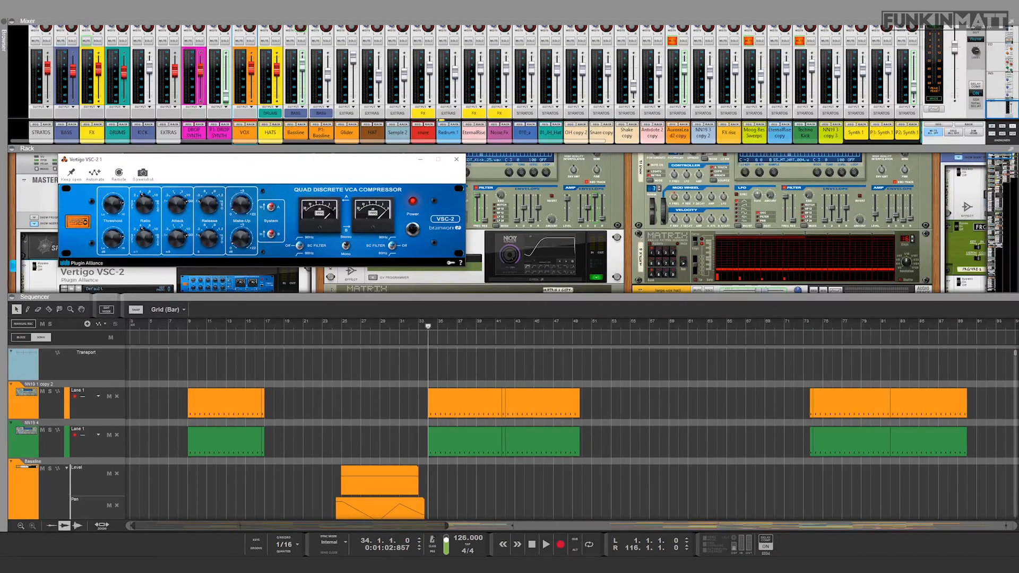
key("space")
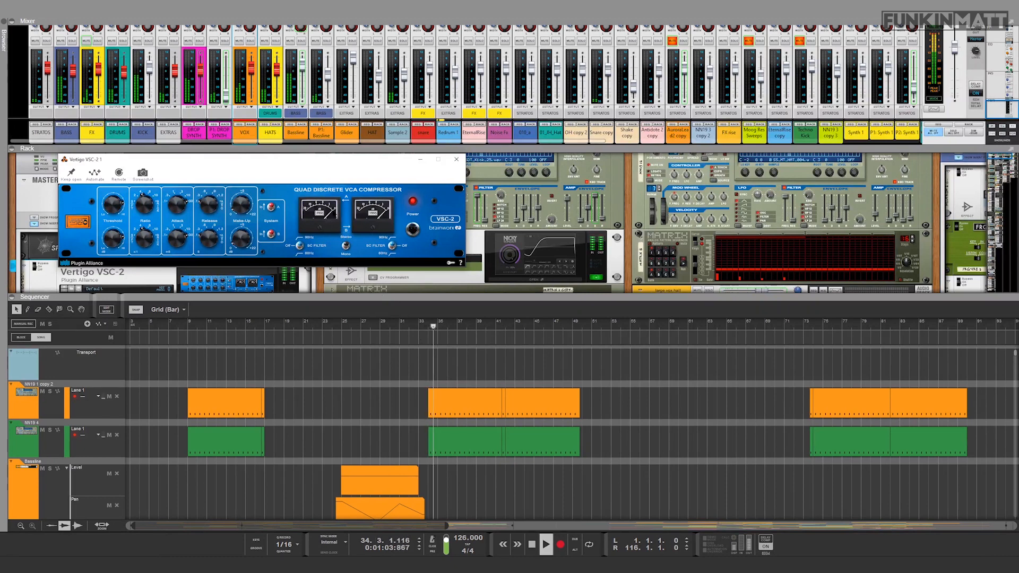
key("space")
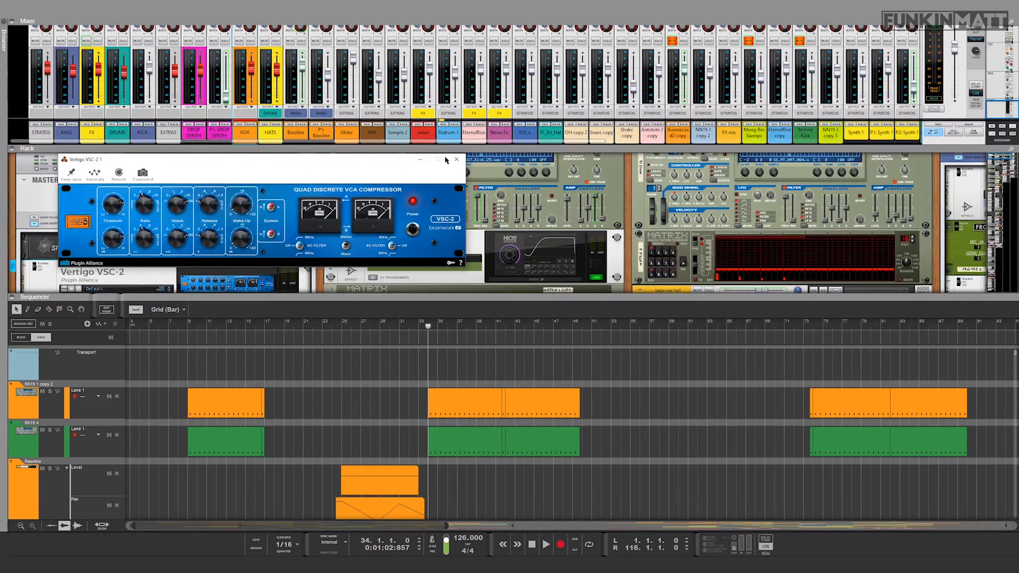
left_click(456, 159)
Step: Fold away the mixer to enlarge the rack and open the master's TDR SlickEQ M equalizer
key("F5")
scroll(360, 157, "down", 3)
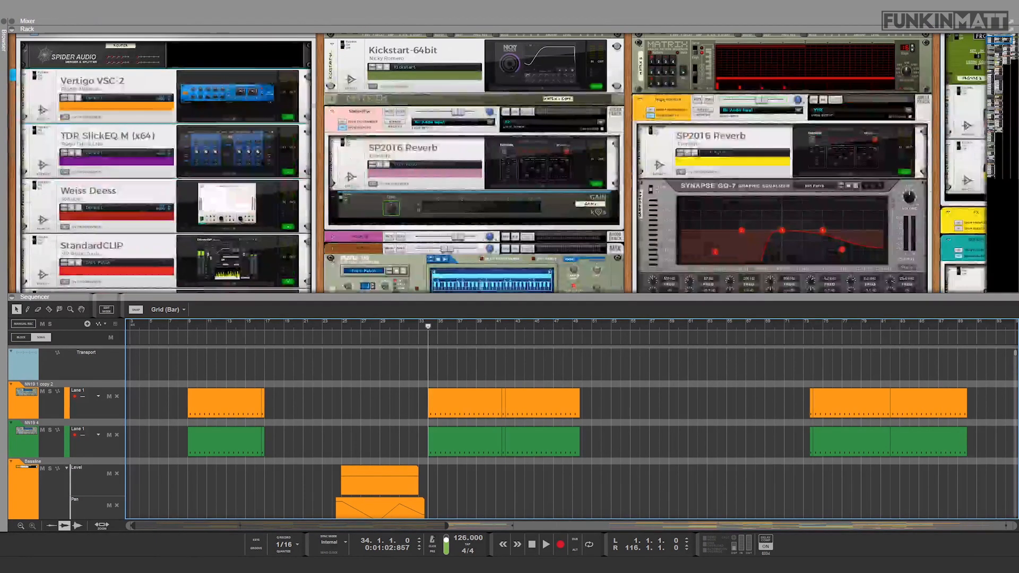
left_click(242, 178)
Step: Inspect the SlickEQ M curve and band gains while auditioning the mix from bar 34, and close the equalizer
key("space")
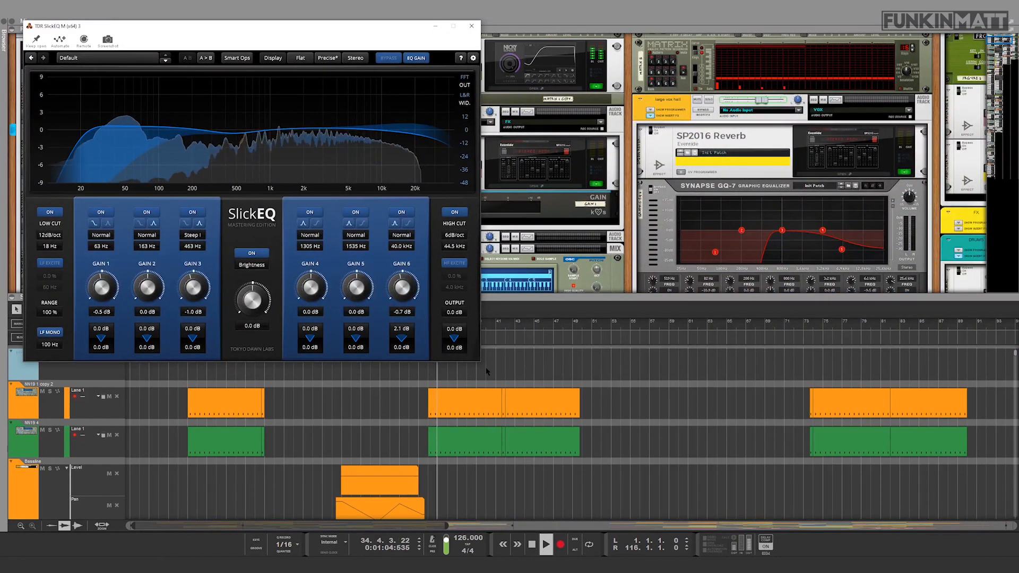
key("space")
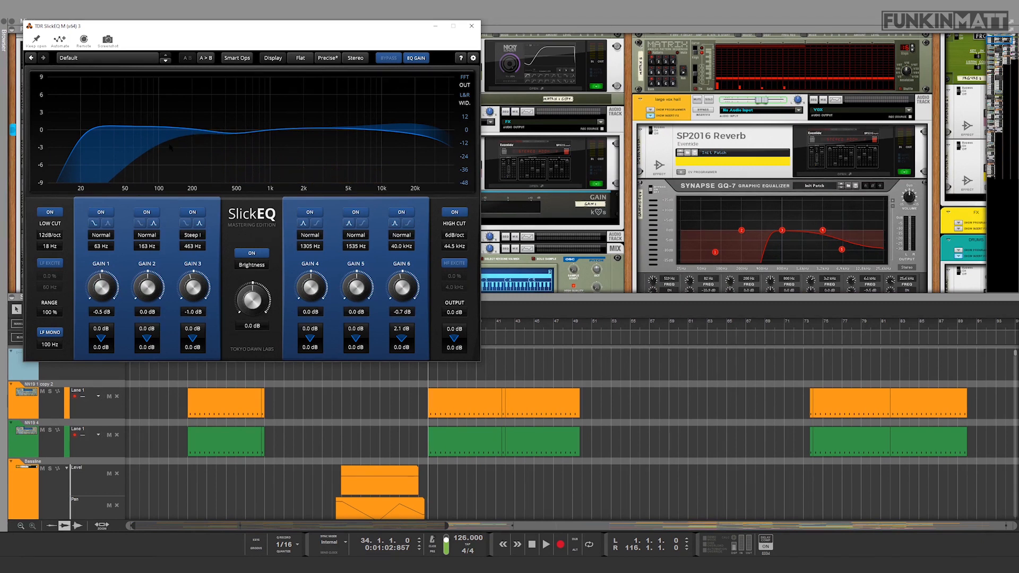
key("space")
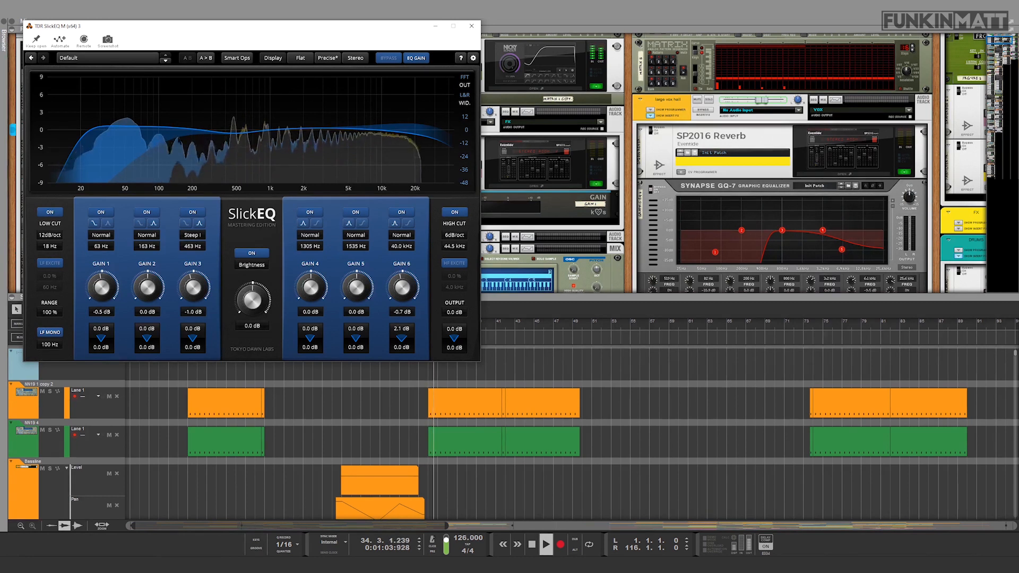
key("space")
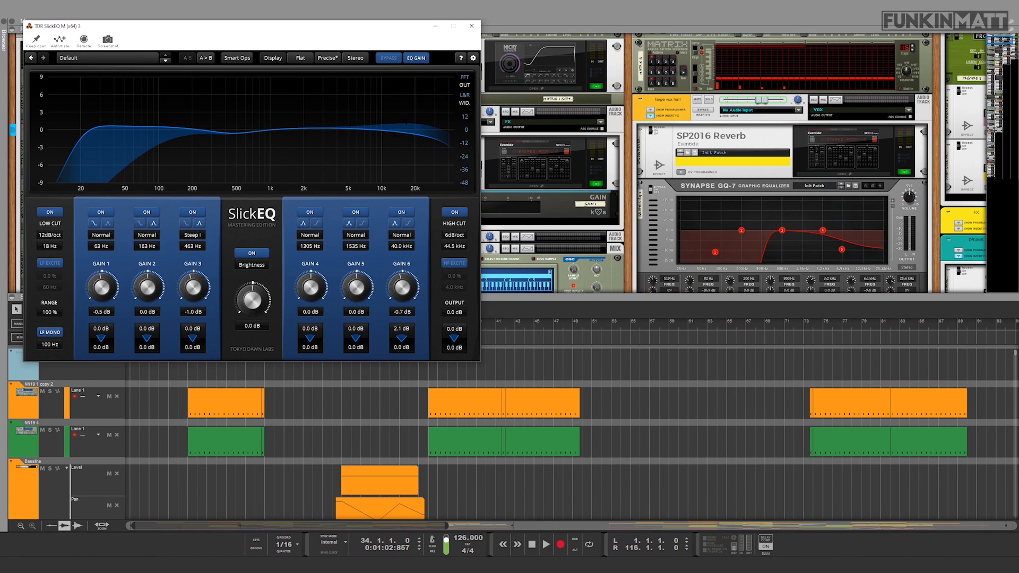
left_click(471, 26)
Step: Close the SlickEQ M equalizer and open the Weiss Deess de-esser from the master's effects chain
scroll(223, 131, "down", 3)
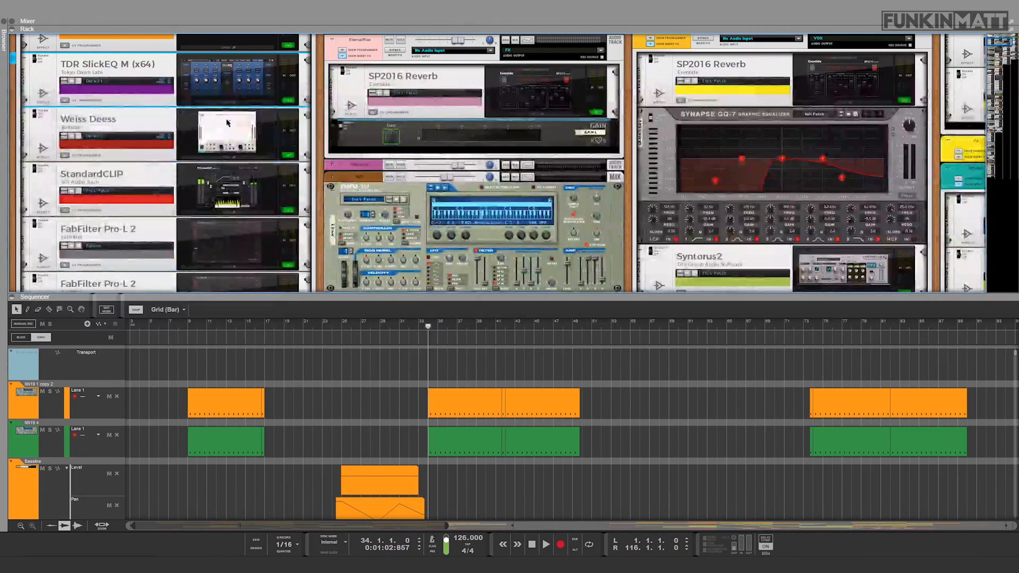
left_click(223, 131)
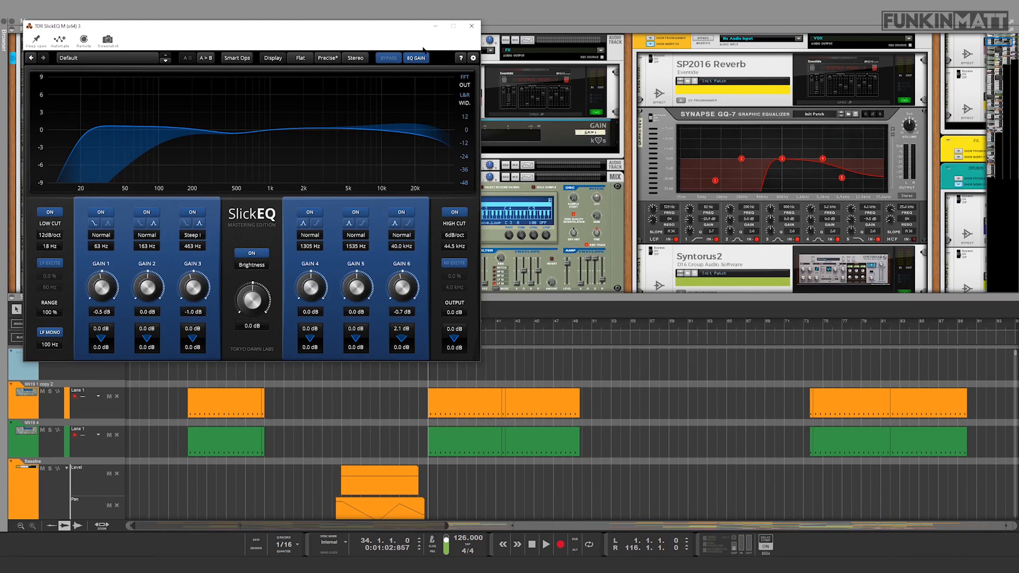
left_click(471, 25)
left_click(213, 157)
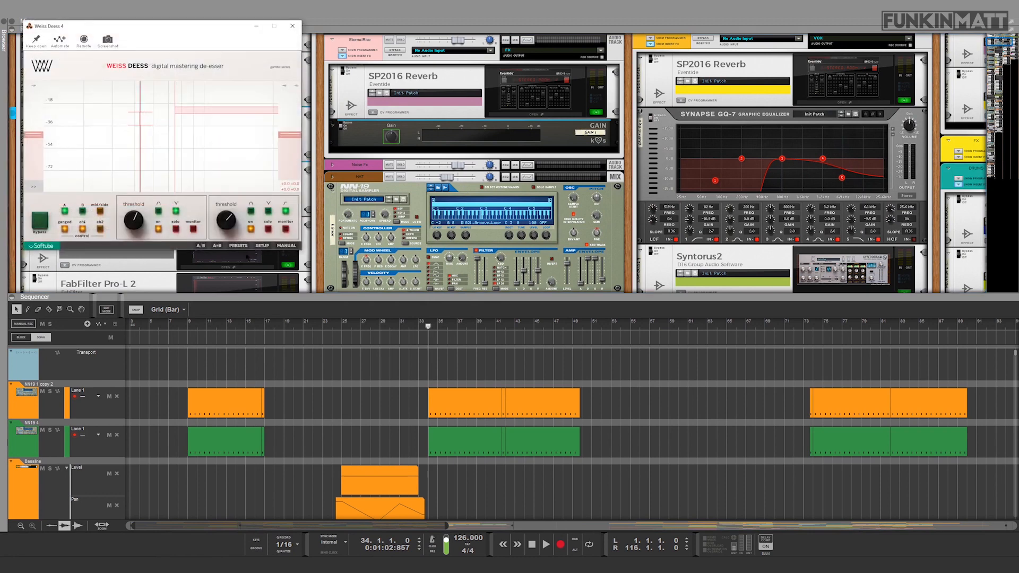
Step: Inspect the Weiss Deess thresholds and frequency band while auditioning the mix from bar 34, and close the de-esser
left_click(427, 327)
key("space")
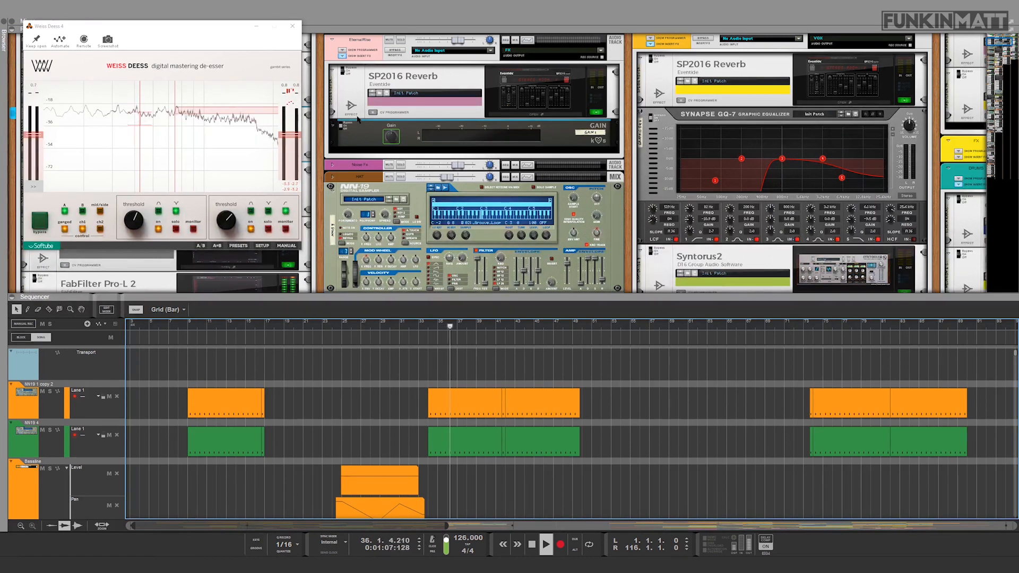
key("space")
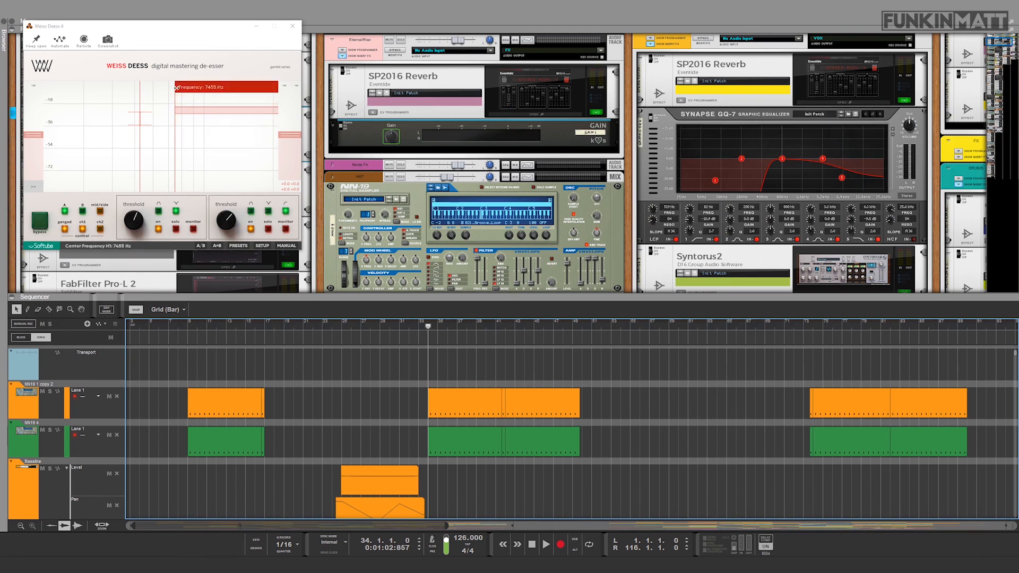
left_click(293, 26)
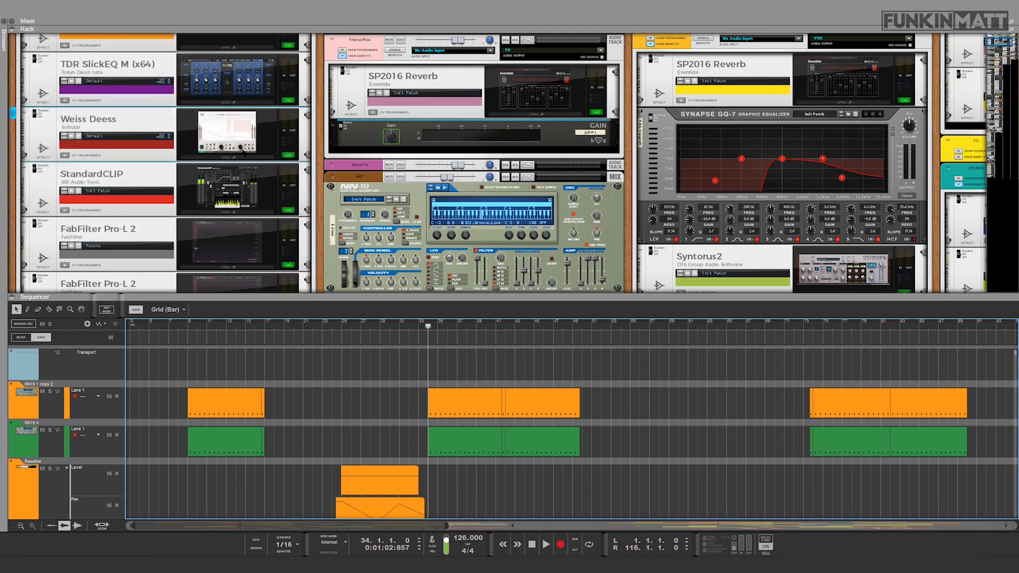
Step: Open the master's StandardCLIP clipper, inspect its settings and meters while auditioning the mix from bar 34, and close it
scroll(249, 181, "down", 2)
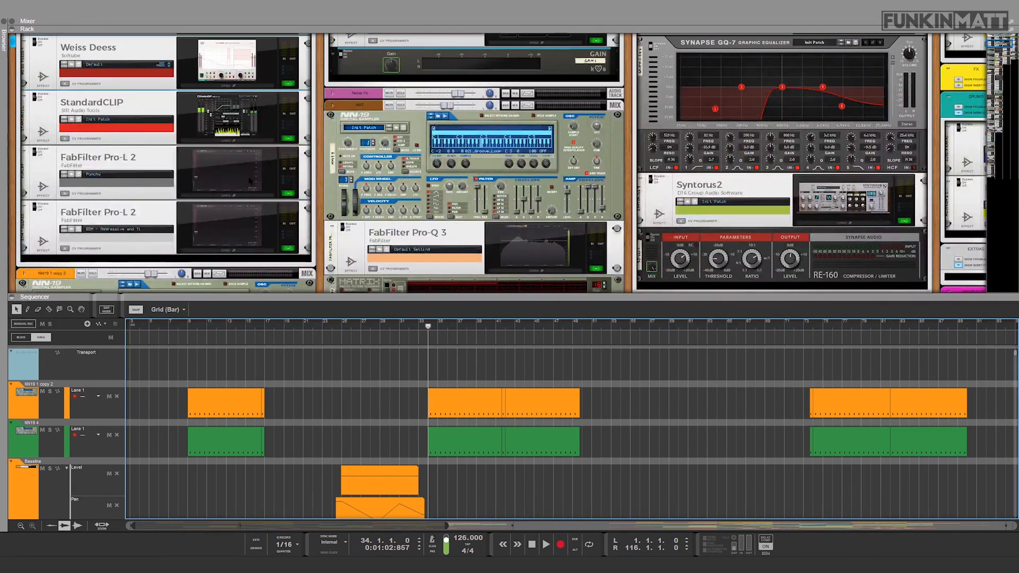
scroll(249, 181, "up", 1)
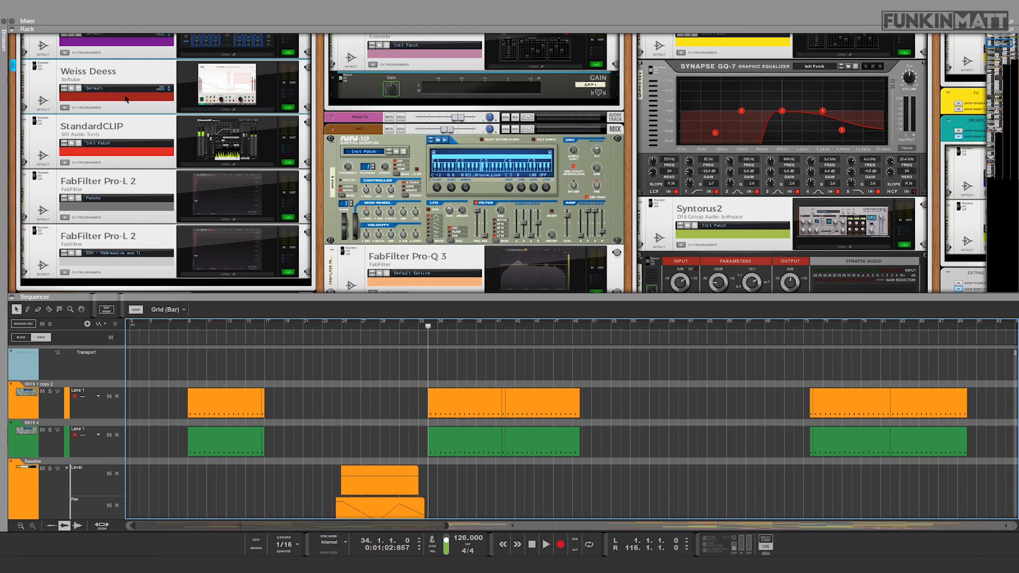
scroll(148, 98, "up", 1)
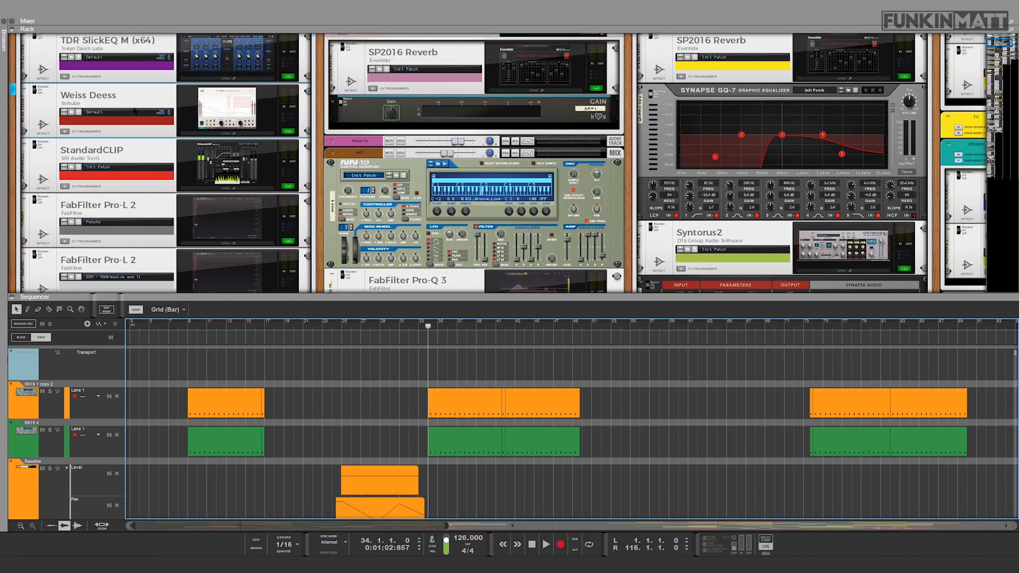
left_click(226, 165)
key("space")
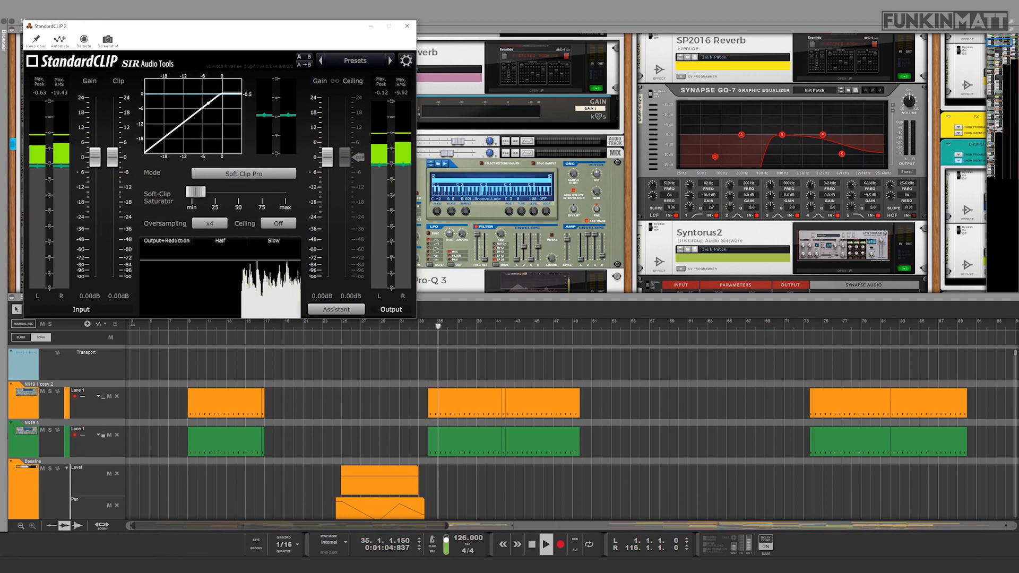
key("space")
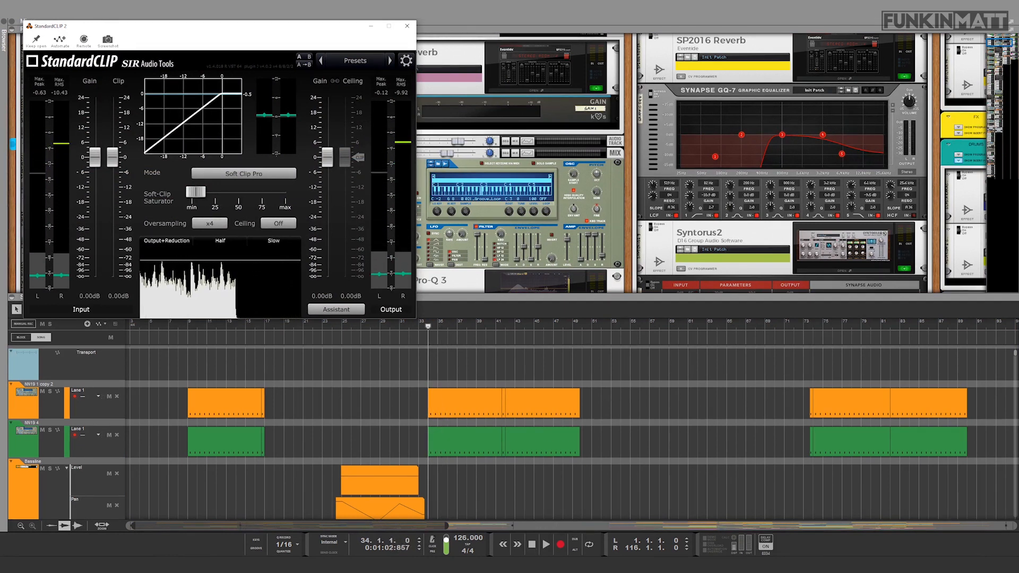
left_click(407, 26)
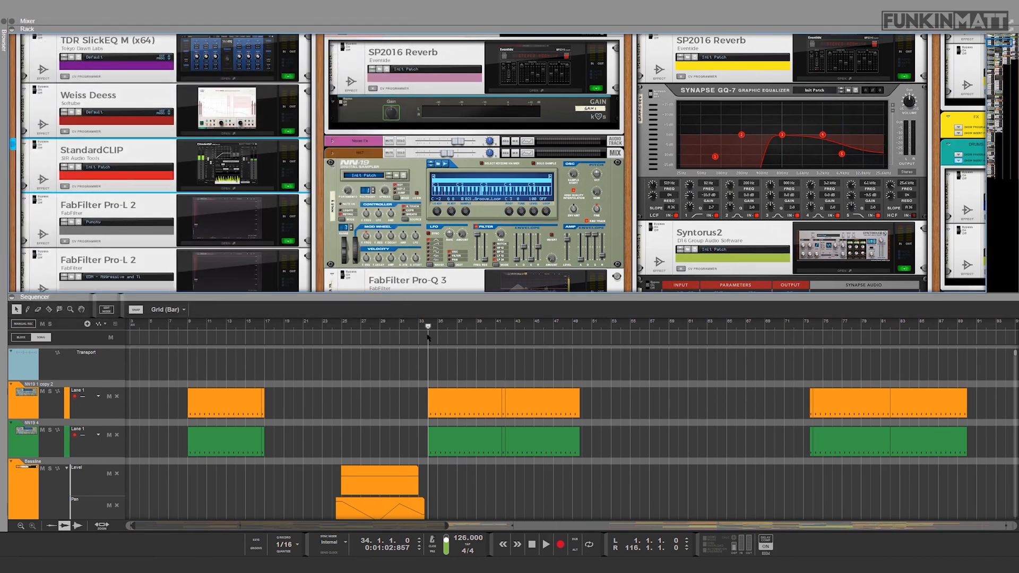
Step: Open the first FabFilter Pro-L 2 limiter, set to Punchy, inspect its gain reduction while auditioning from bar 74, and close it
scroll(311, 228, "down", 2)
left_click(210, 197)
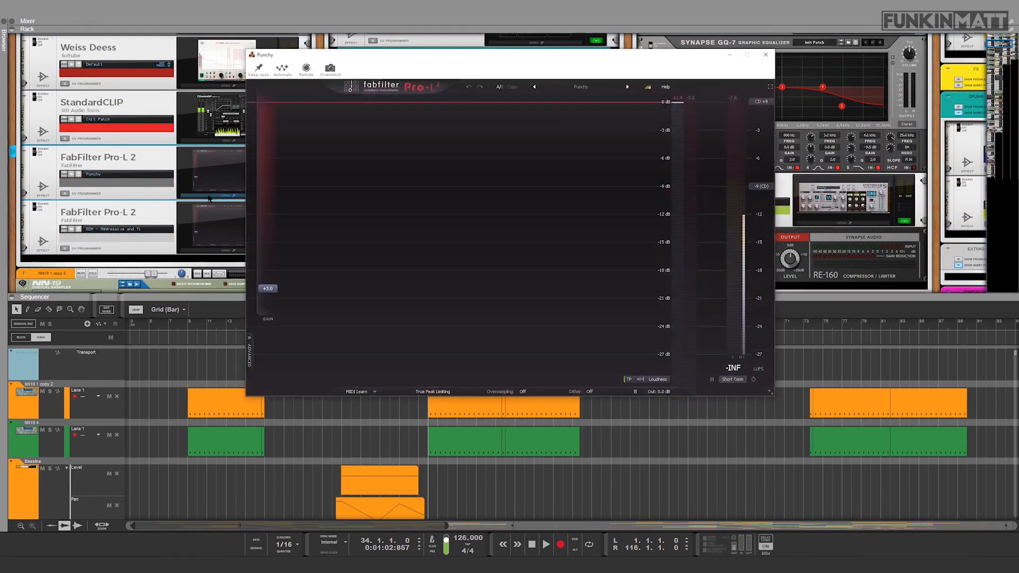
left_click(813, 325)
key("space")
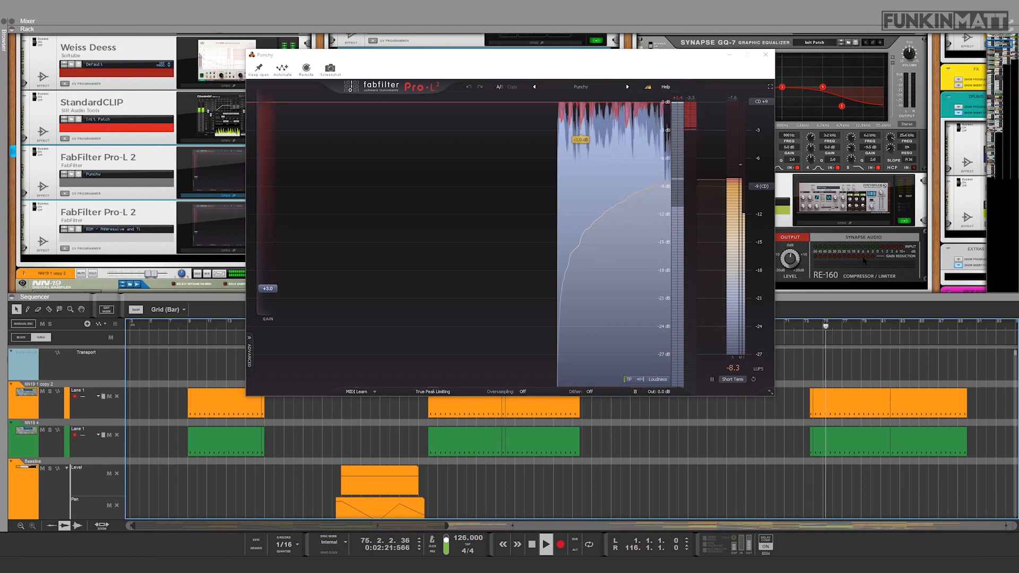
key("space")
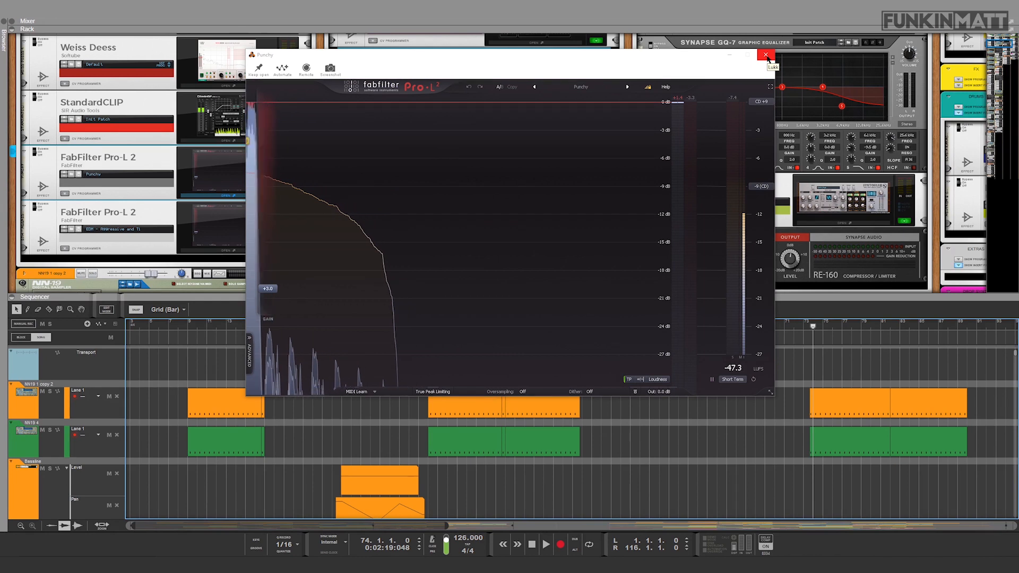
left_click(766, 55)
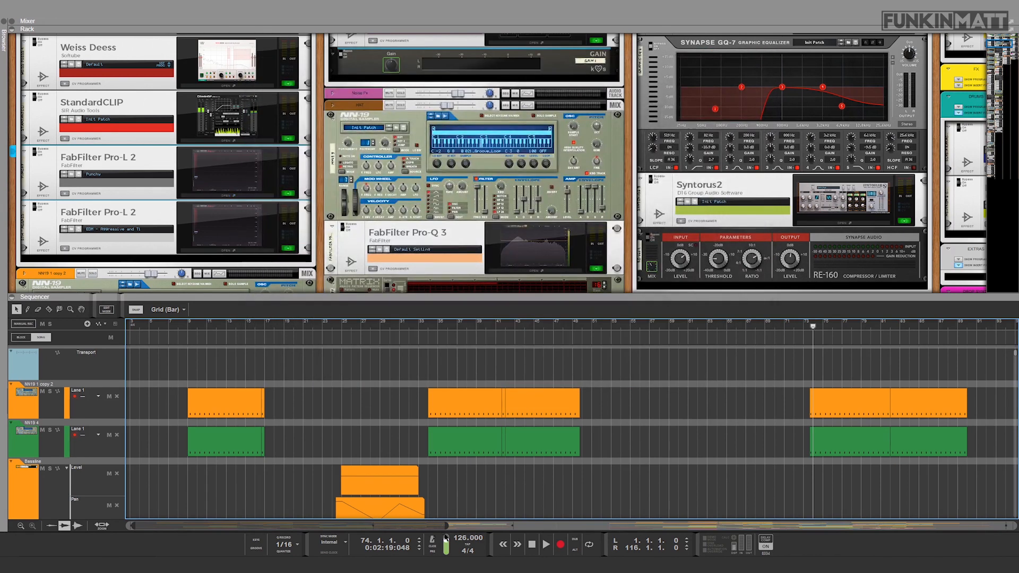
Step: Zoom out the sequencer to show more of the arrangement and move the song position back to bar 34
left_click_drag(446, 526, 658, 526)
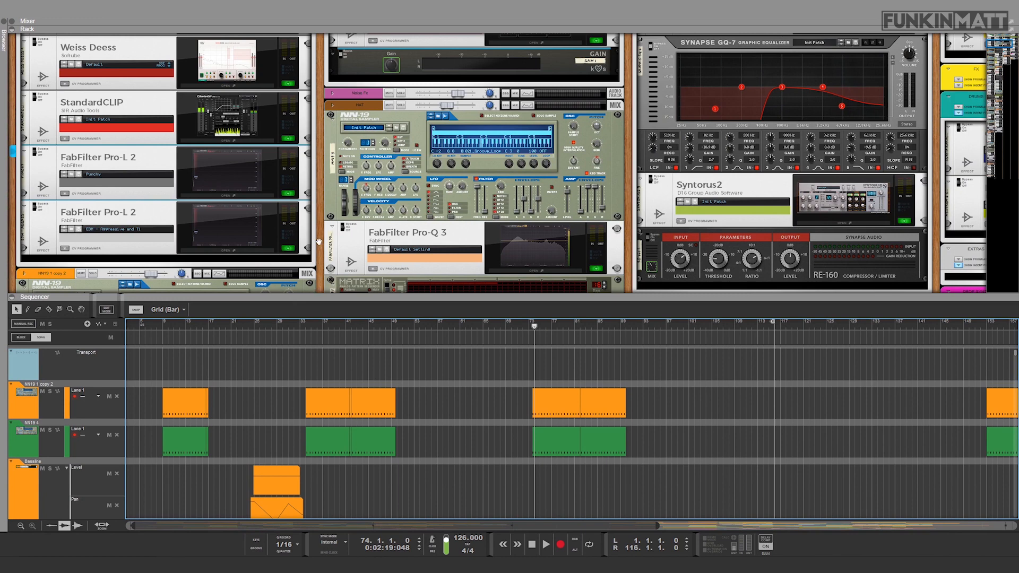
scroll(318, 242, "down", 2)
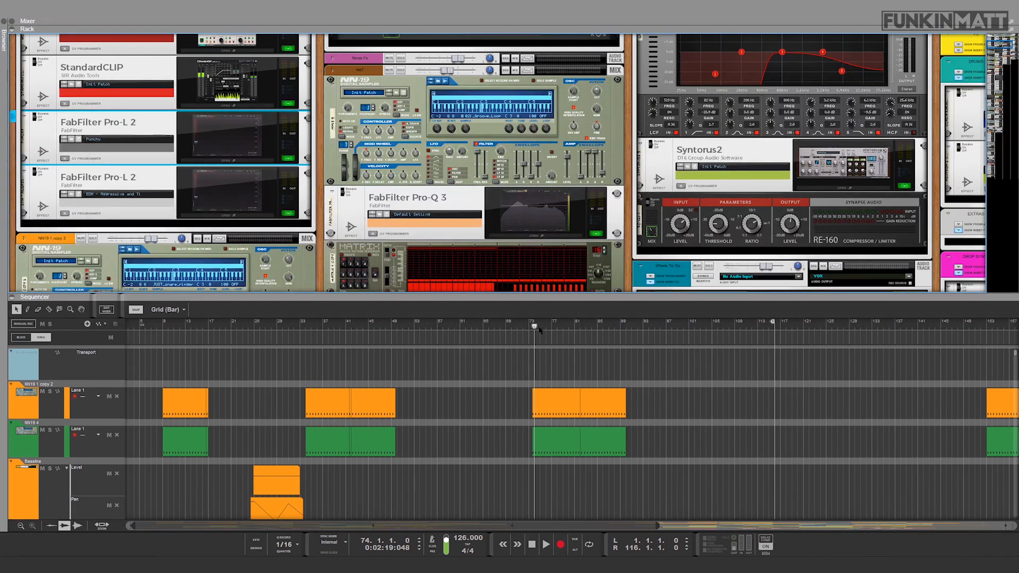
left_click(308, 326)
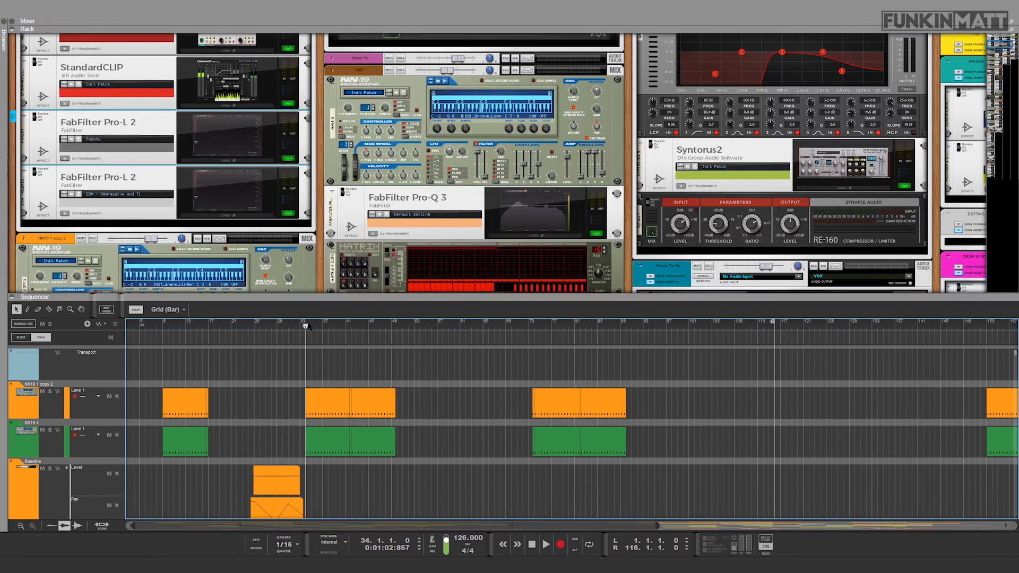
Step: Open the second FabFilter Pro-L 2, with the EDM - Aggressive preset, inspect its limiting while auditioning from bar 34, and close it
scroll(300, 264, "up", 2)
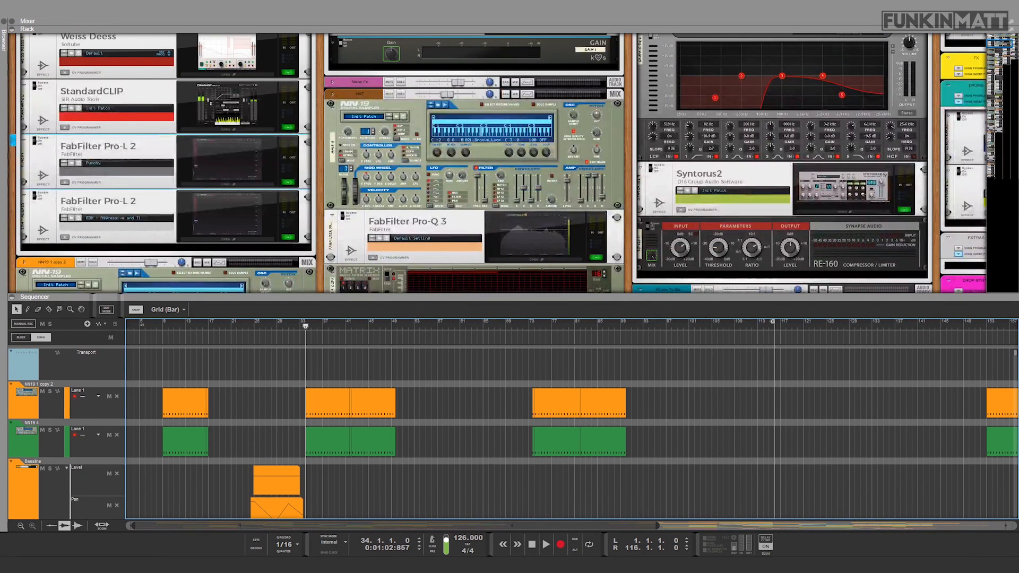
left_click(234, 229)
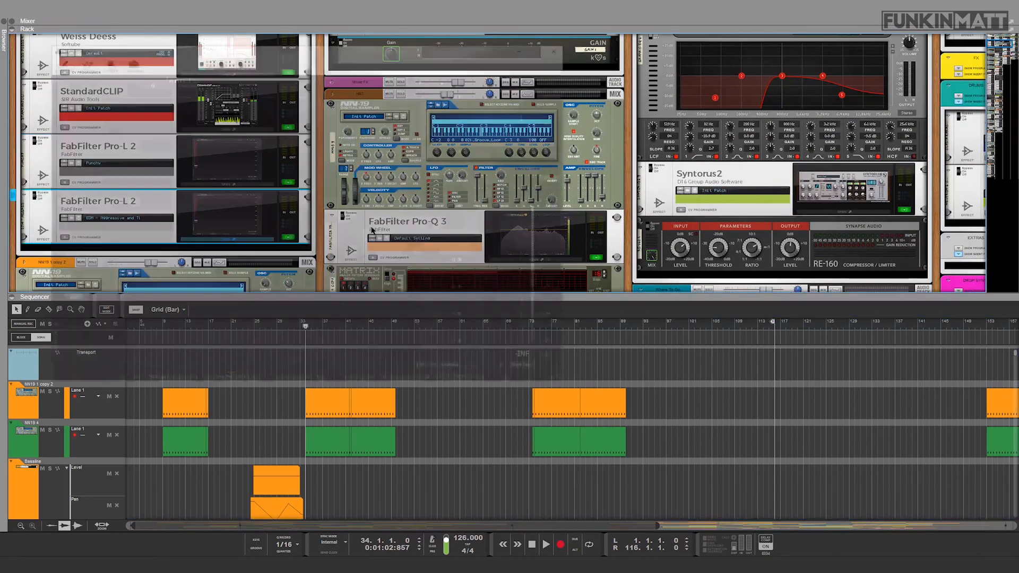
left_click_drag(575, 327, 307, 350)
key("space")
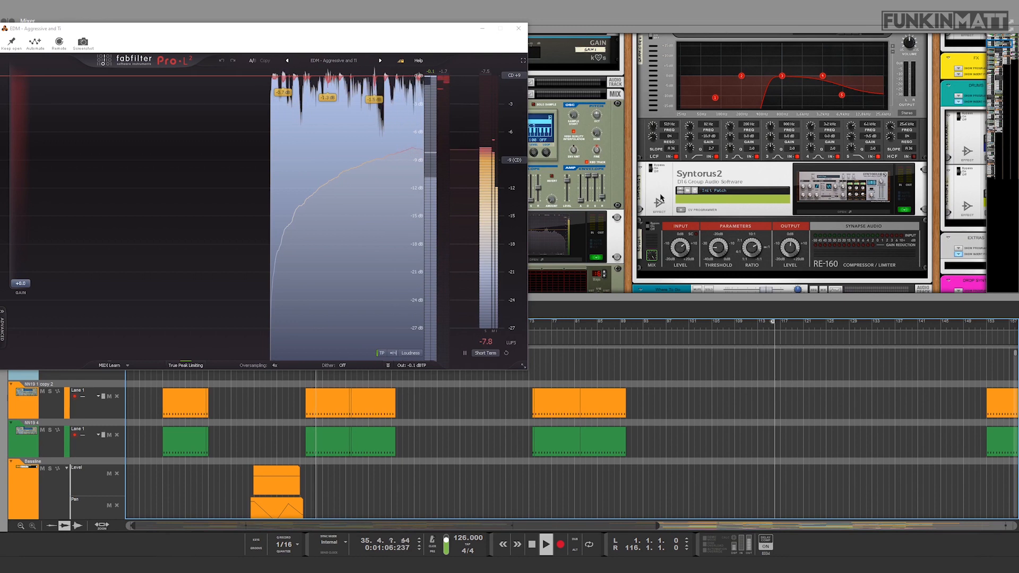
key("space")
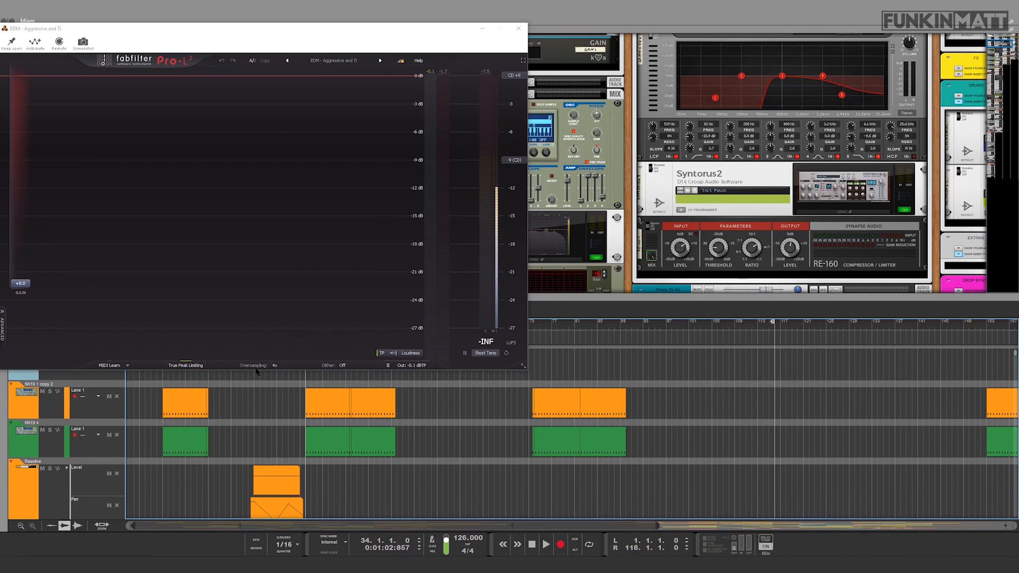
left_click(519, 28)
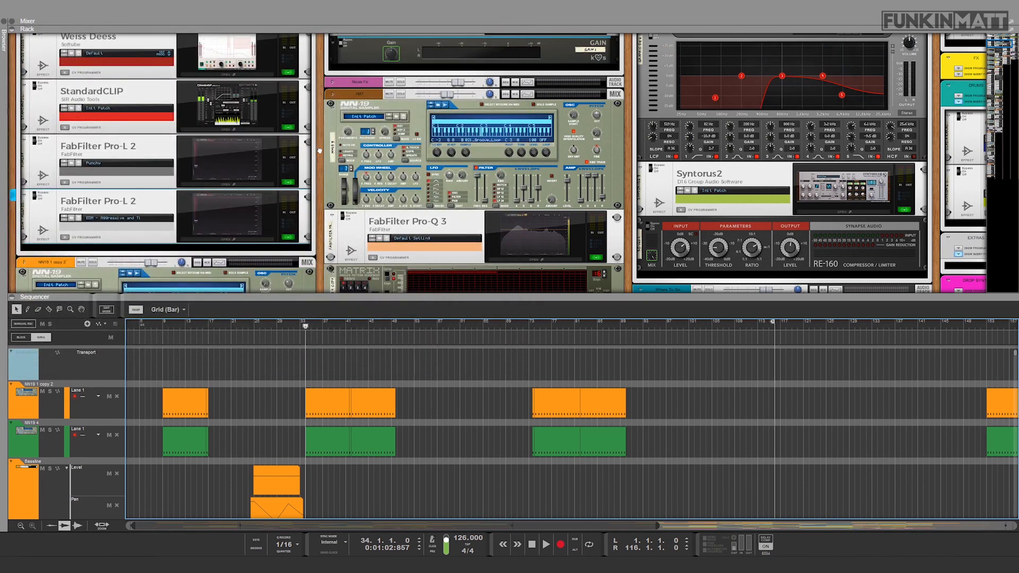
scroll(320, 151, "up", 1)
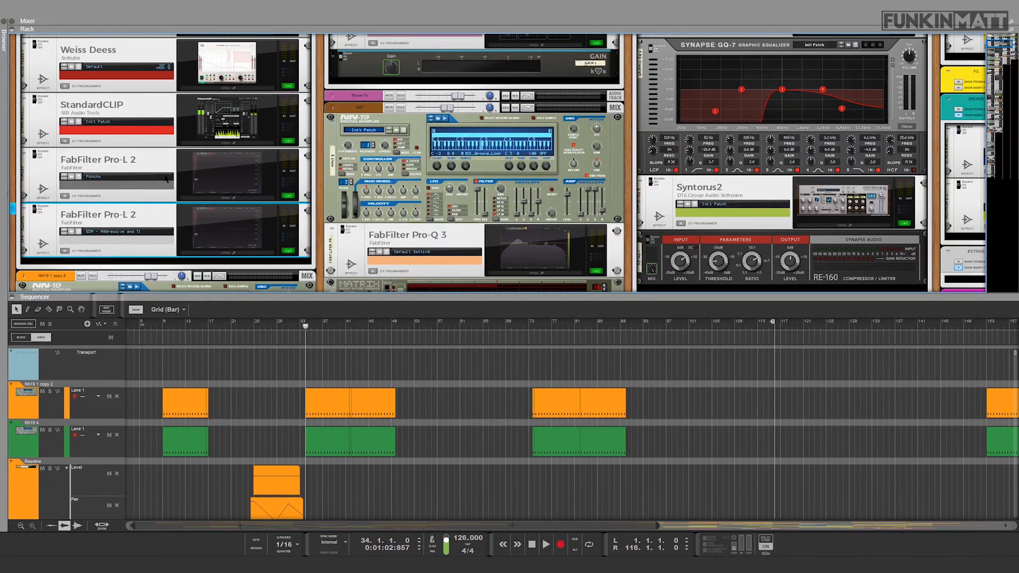